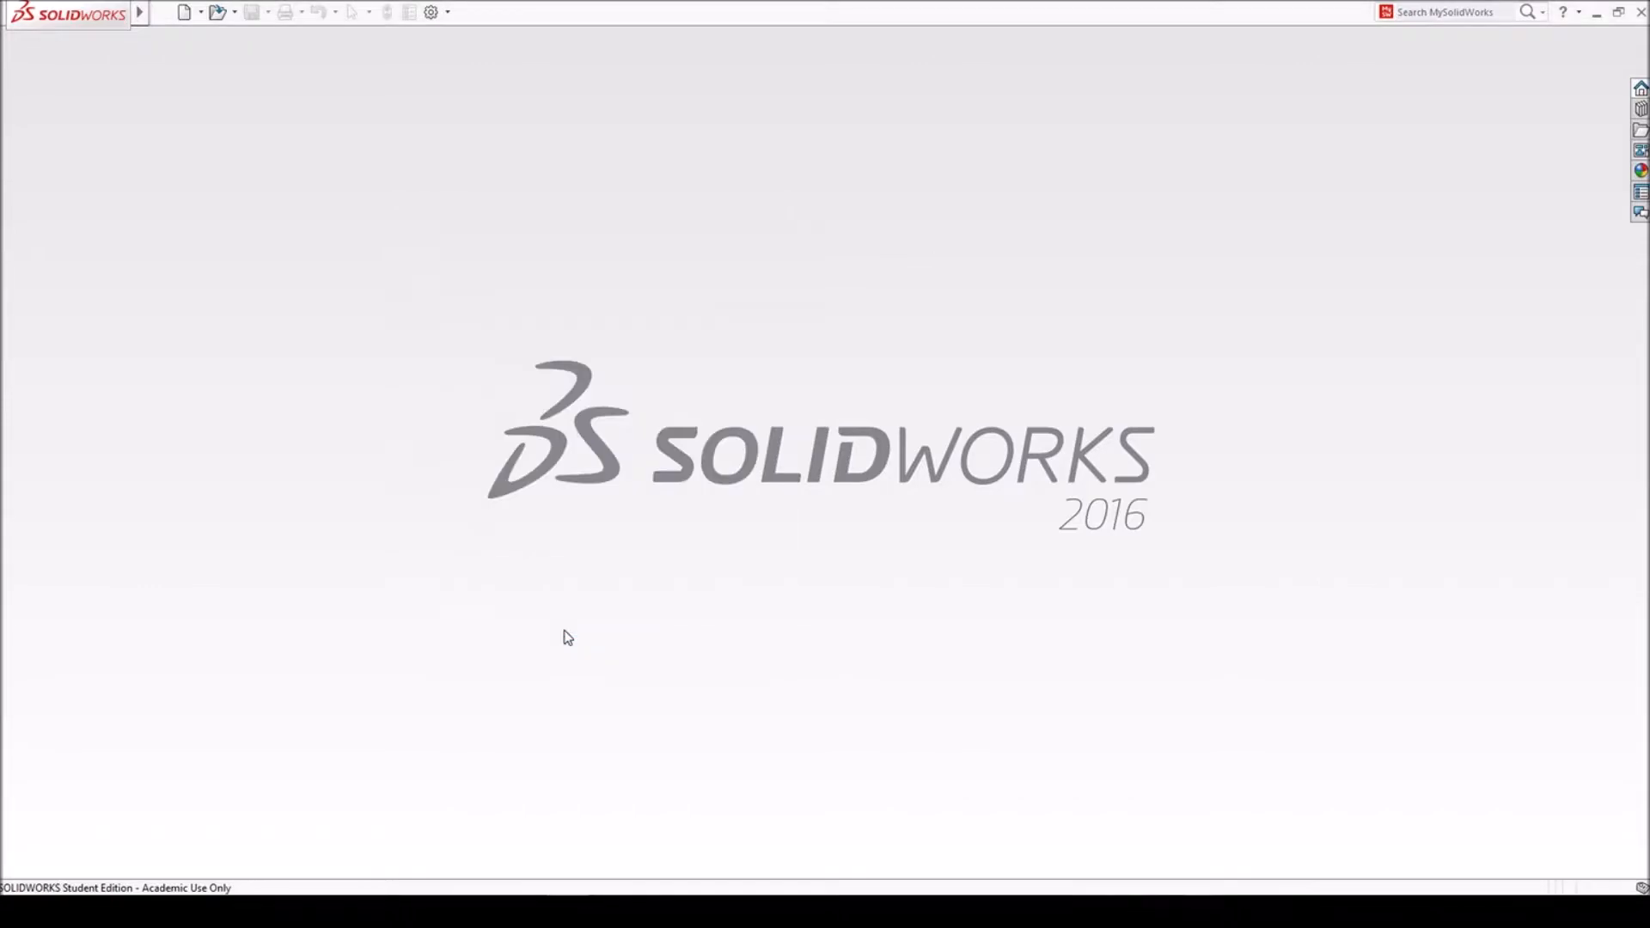
# - Switch to the browser and open the downloads page of Universal Gcode Sender
pyautogui.click(507, 912)
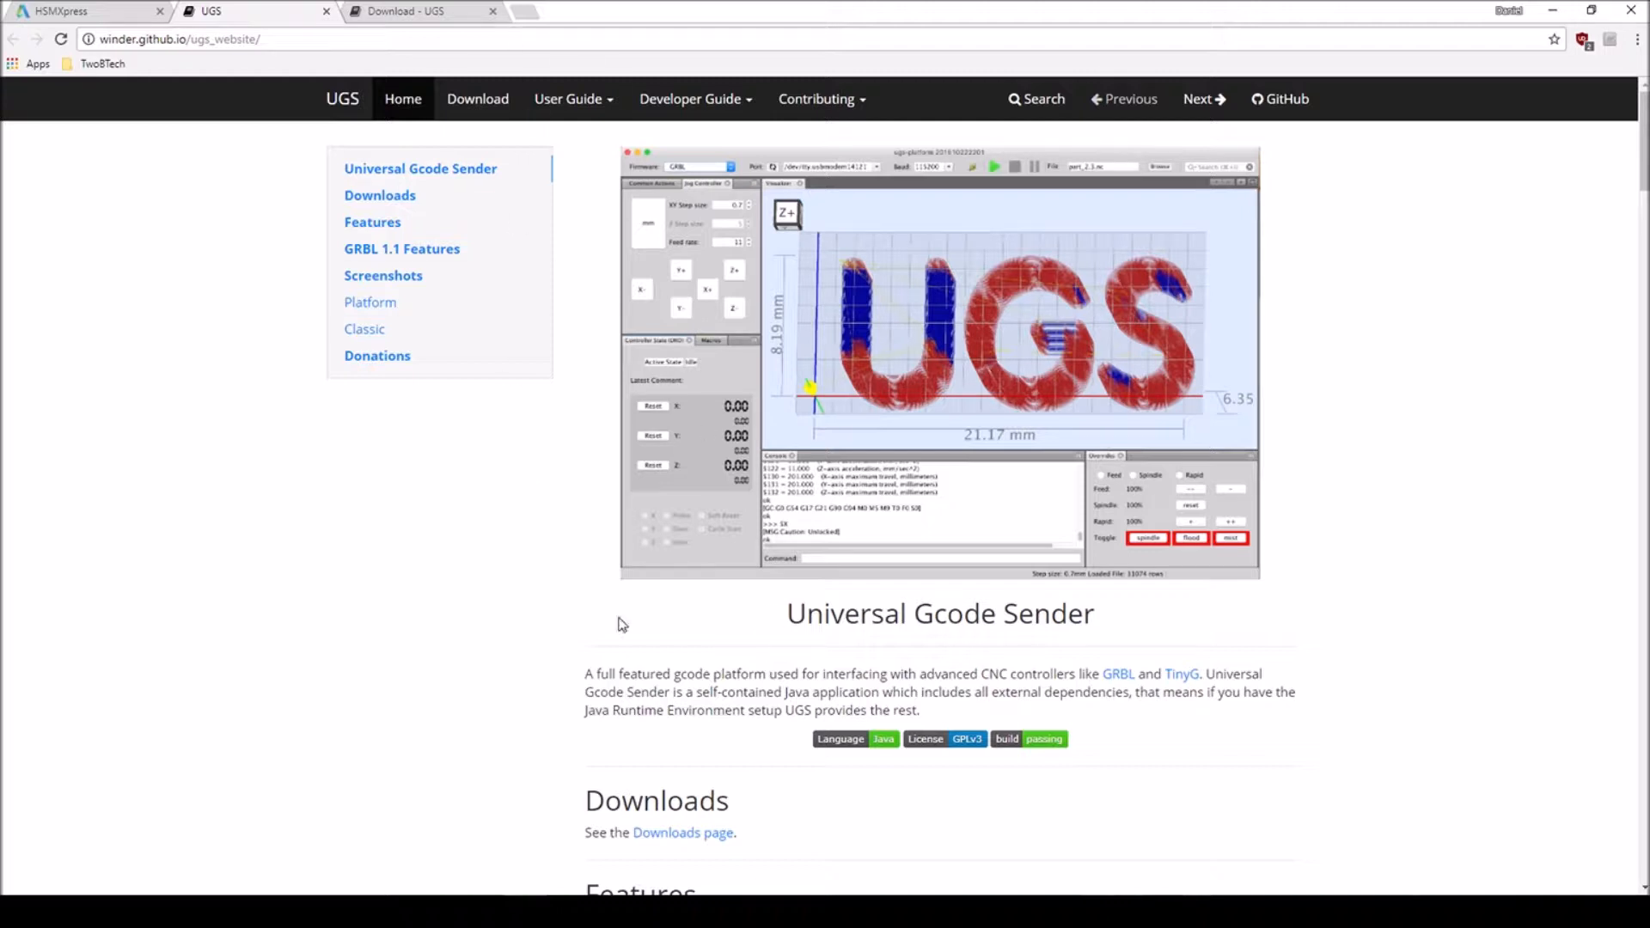
pyautogui.click(676, 834)
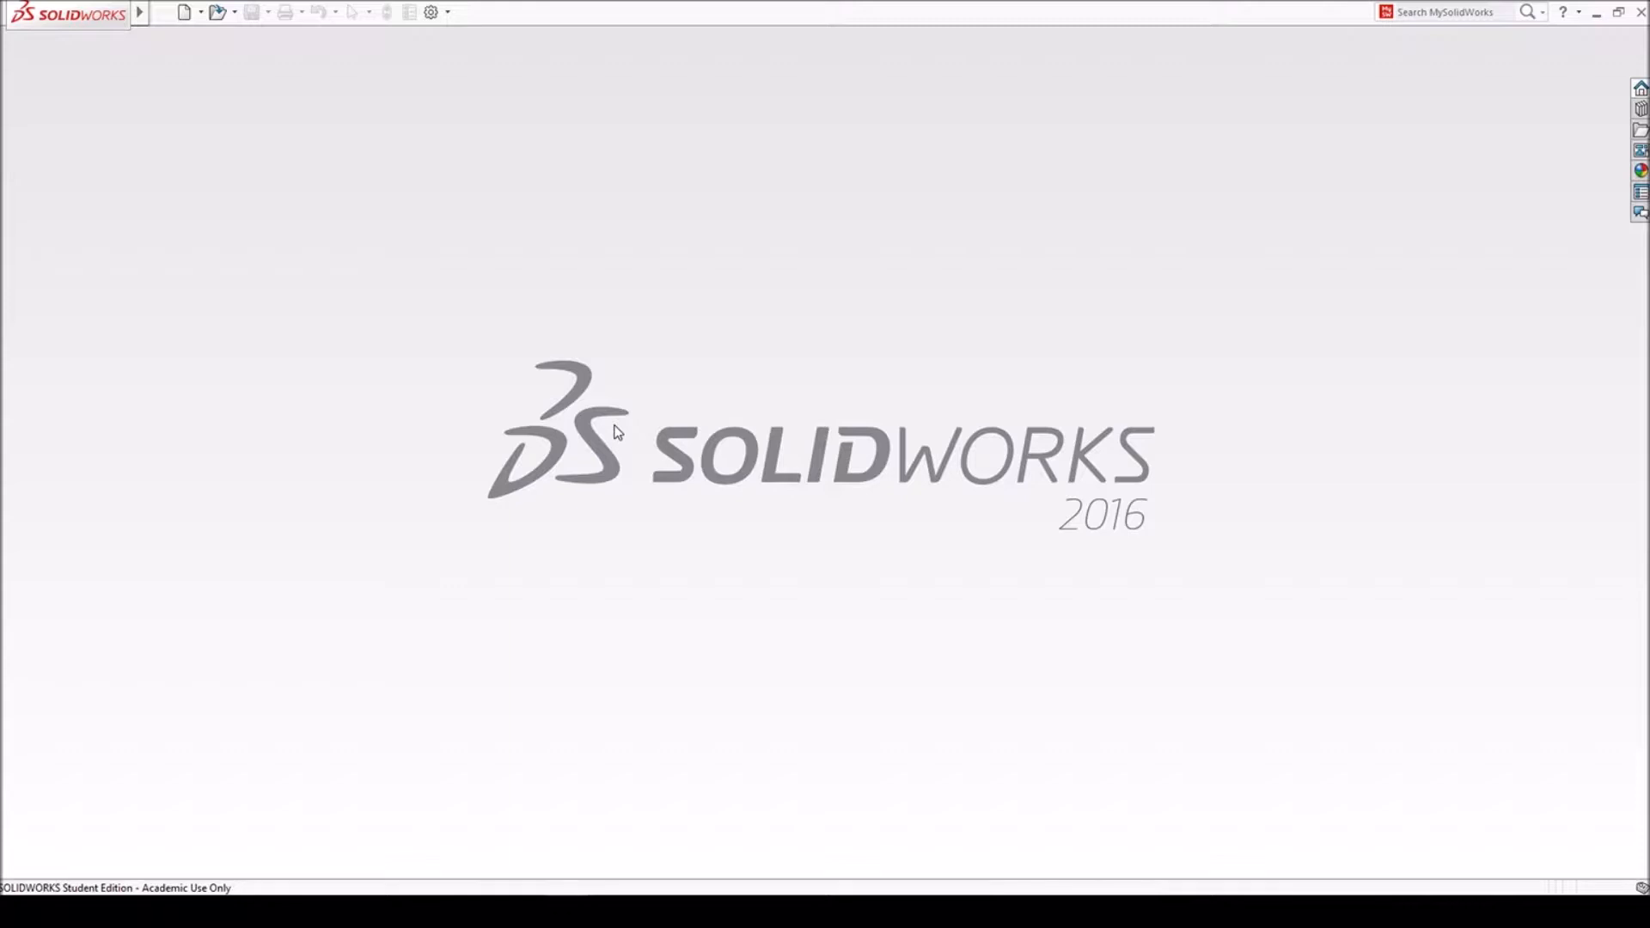
# - Switch to SOLIDWORKS and open the recent part PartToCut
pyautogui.click(217, 12)
pyautogui.doubleClick(209, 113)
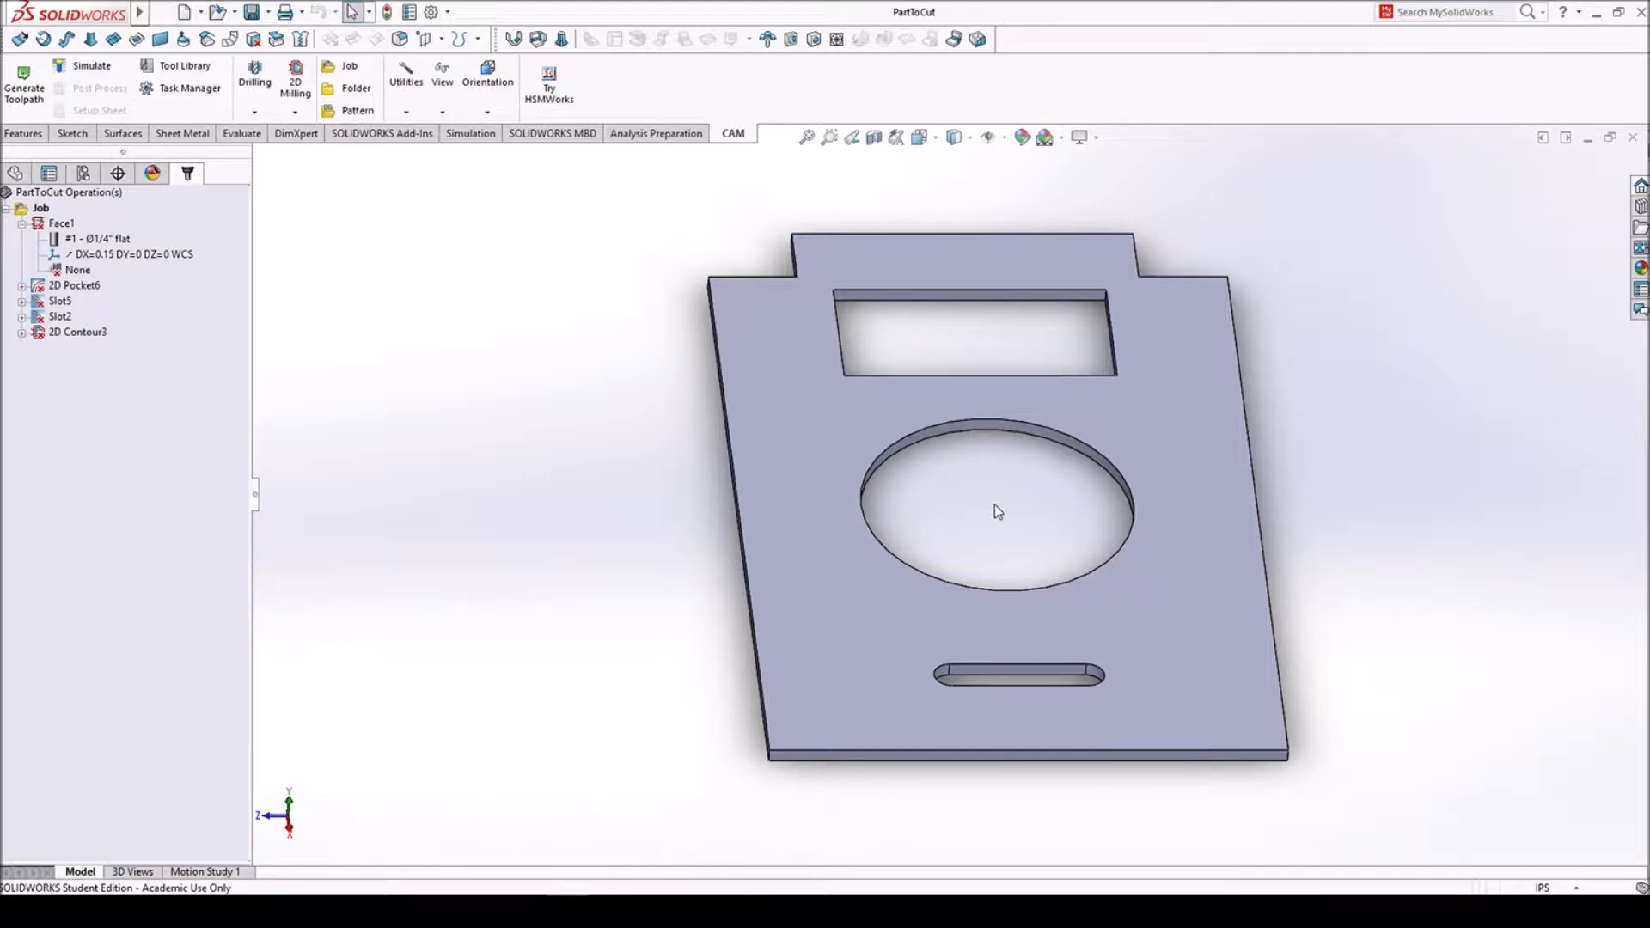
# - Show the part's Stock configuration and return to the Possible to machine configuration
pyautogui.click(84, 173)
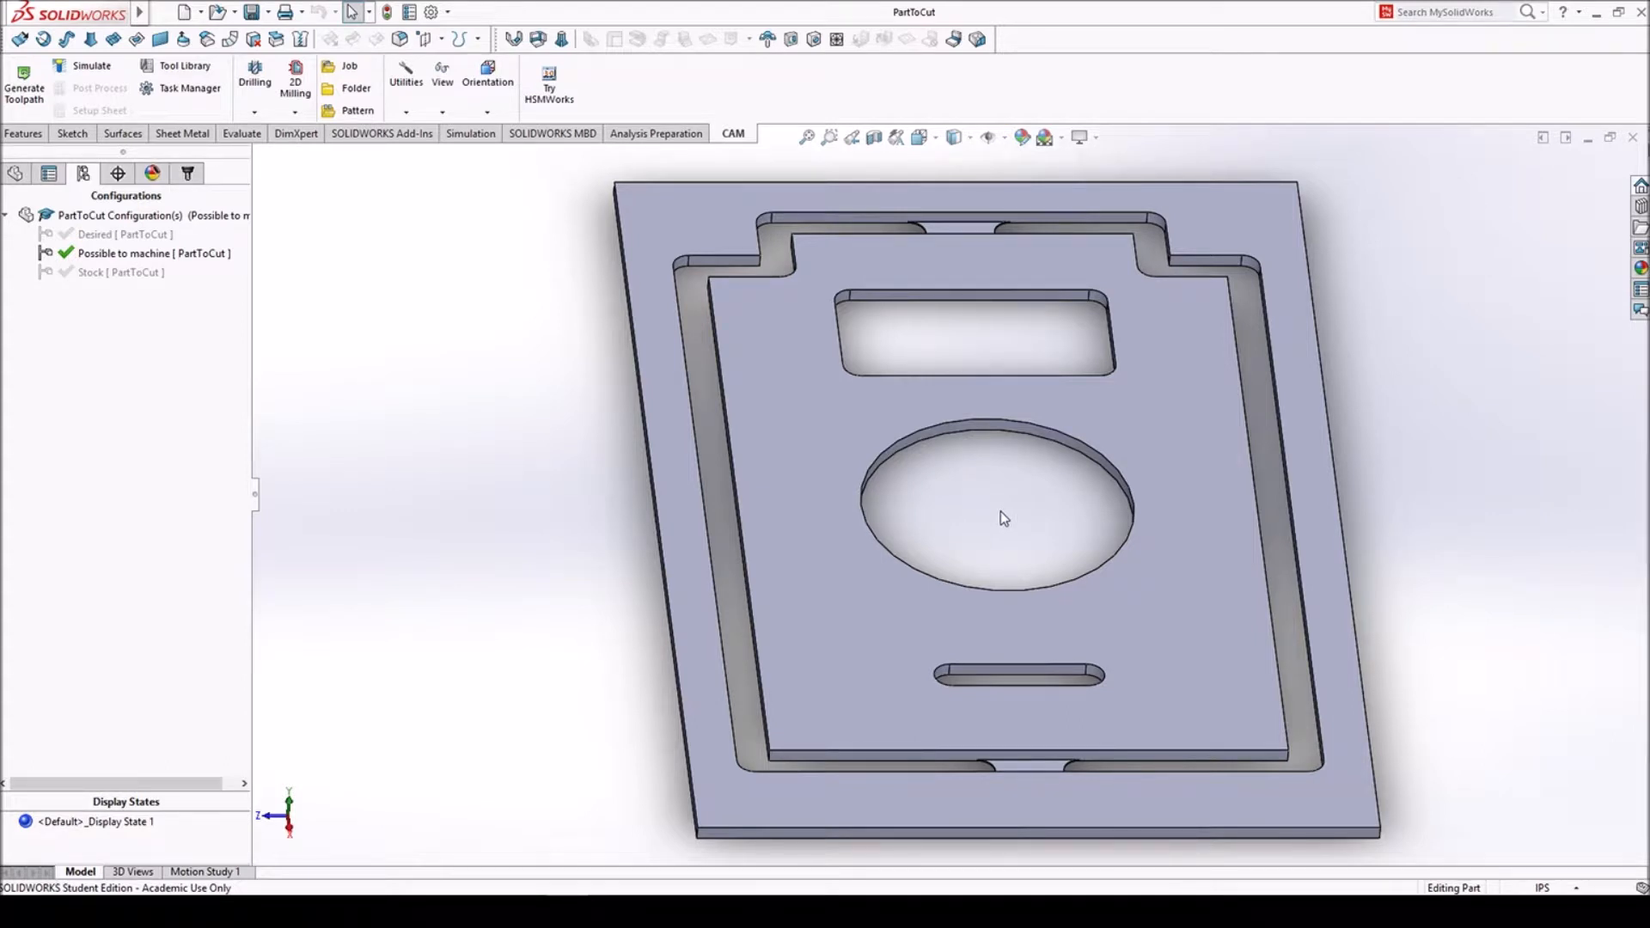
pyautogui.doubleClick(112, 272)
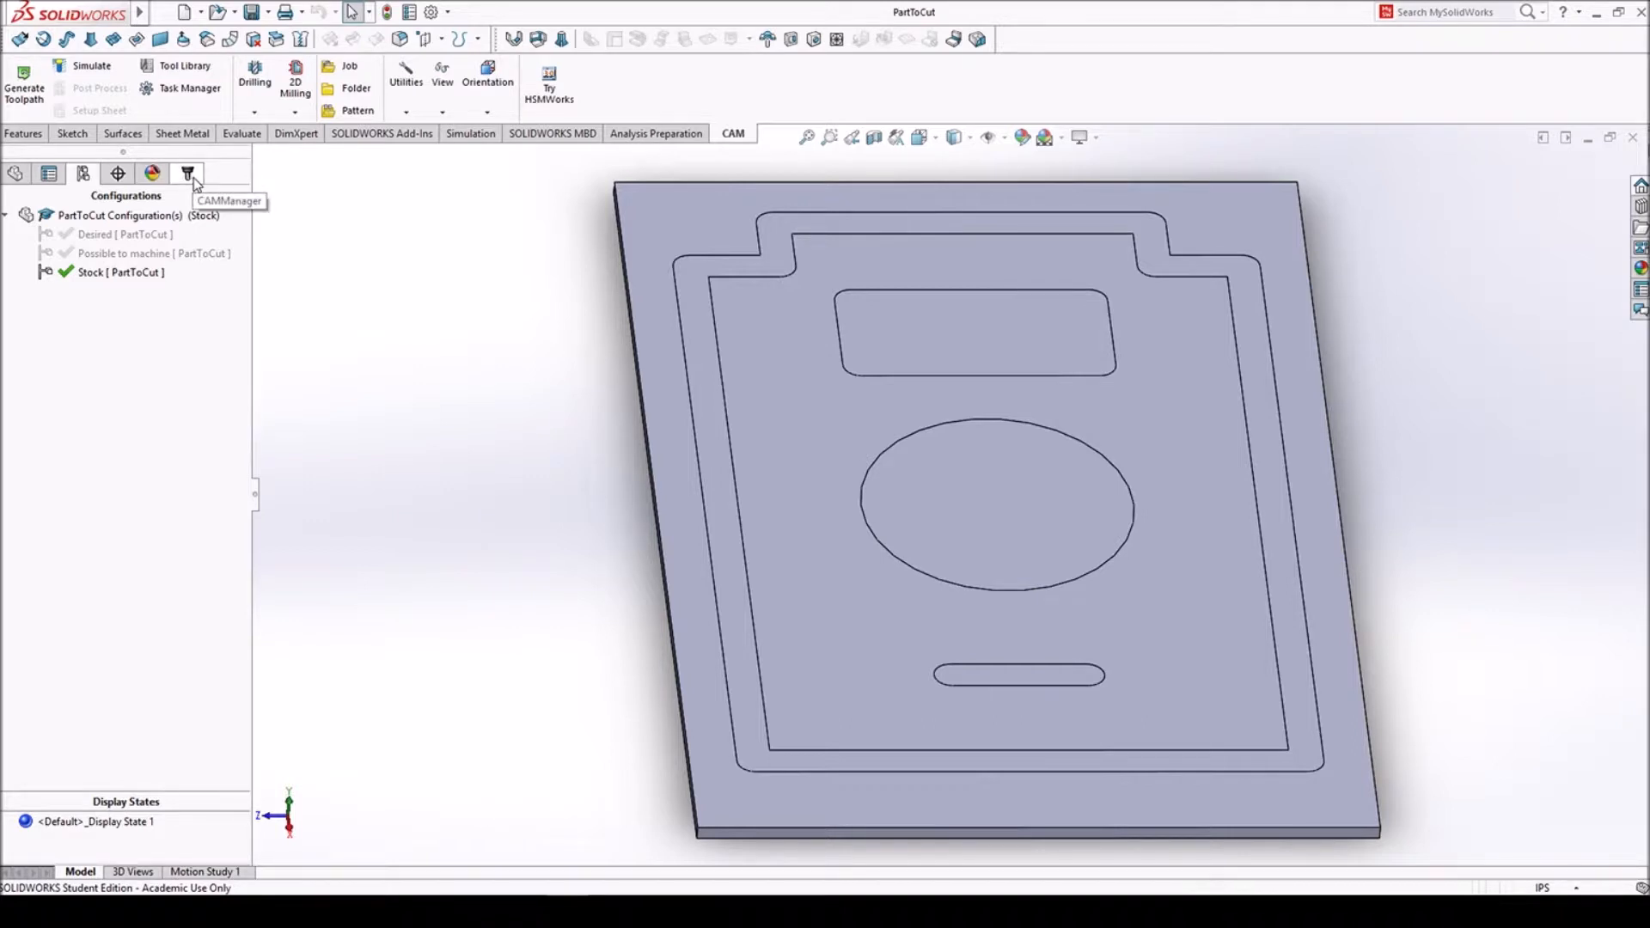
pyautogui.doubleClick(141, 253)
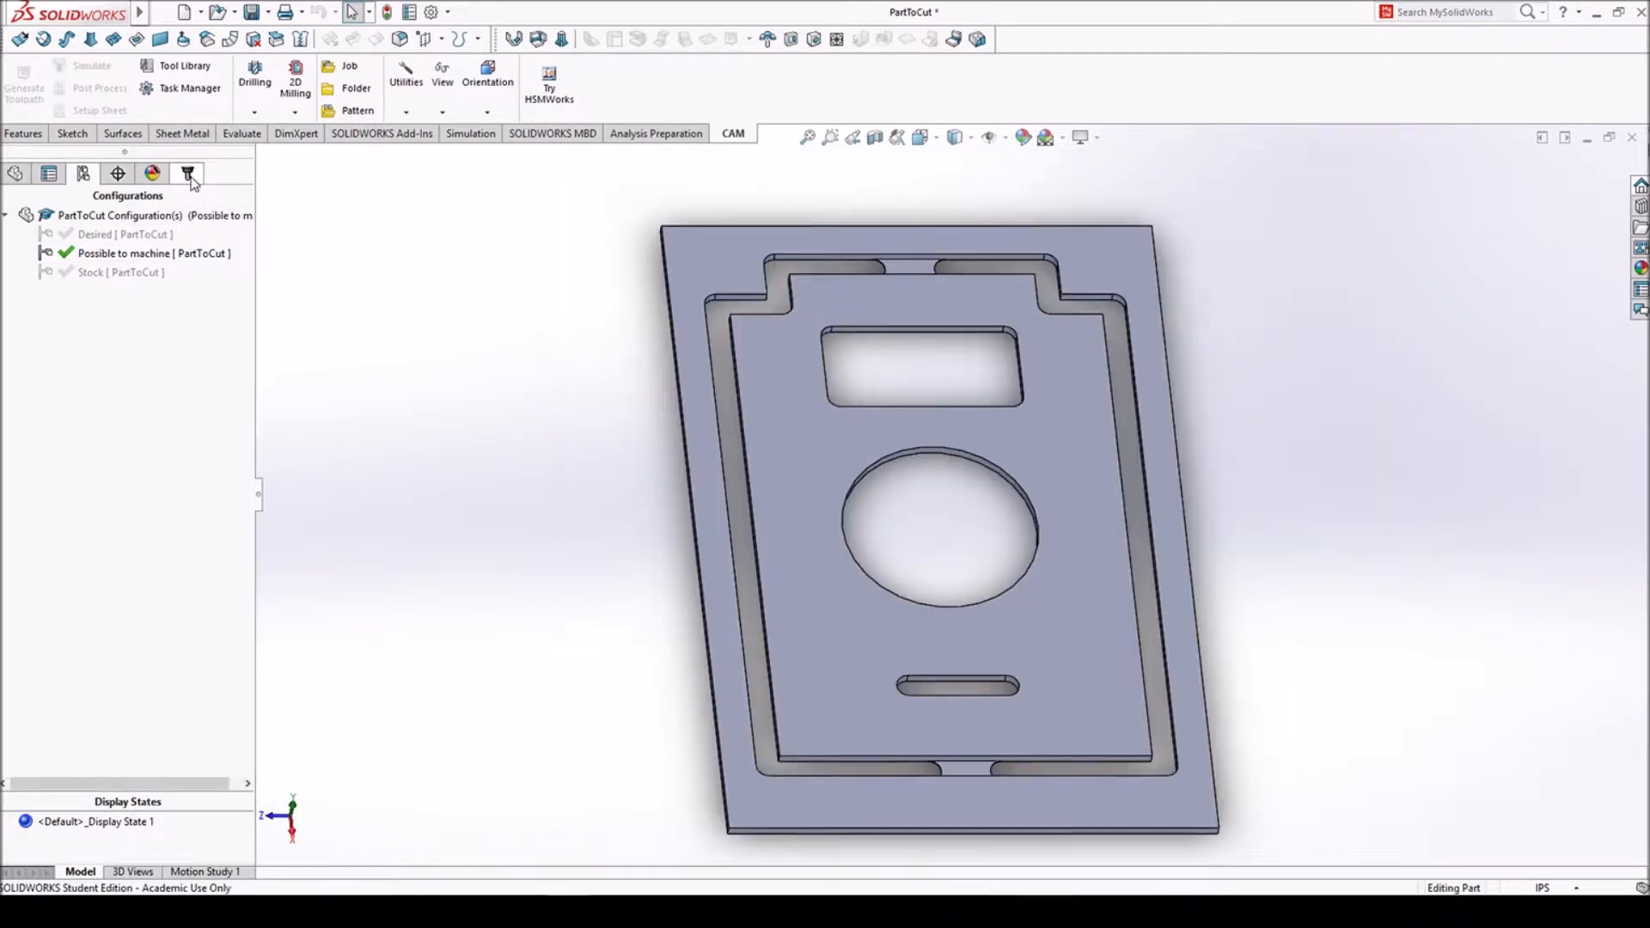
# - Create a milling job oriented by Z-axis and X-axis, using the plate's top face for the Z axis
pyautogui.click(189, 175)
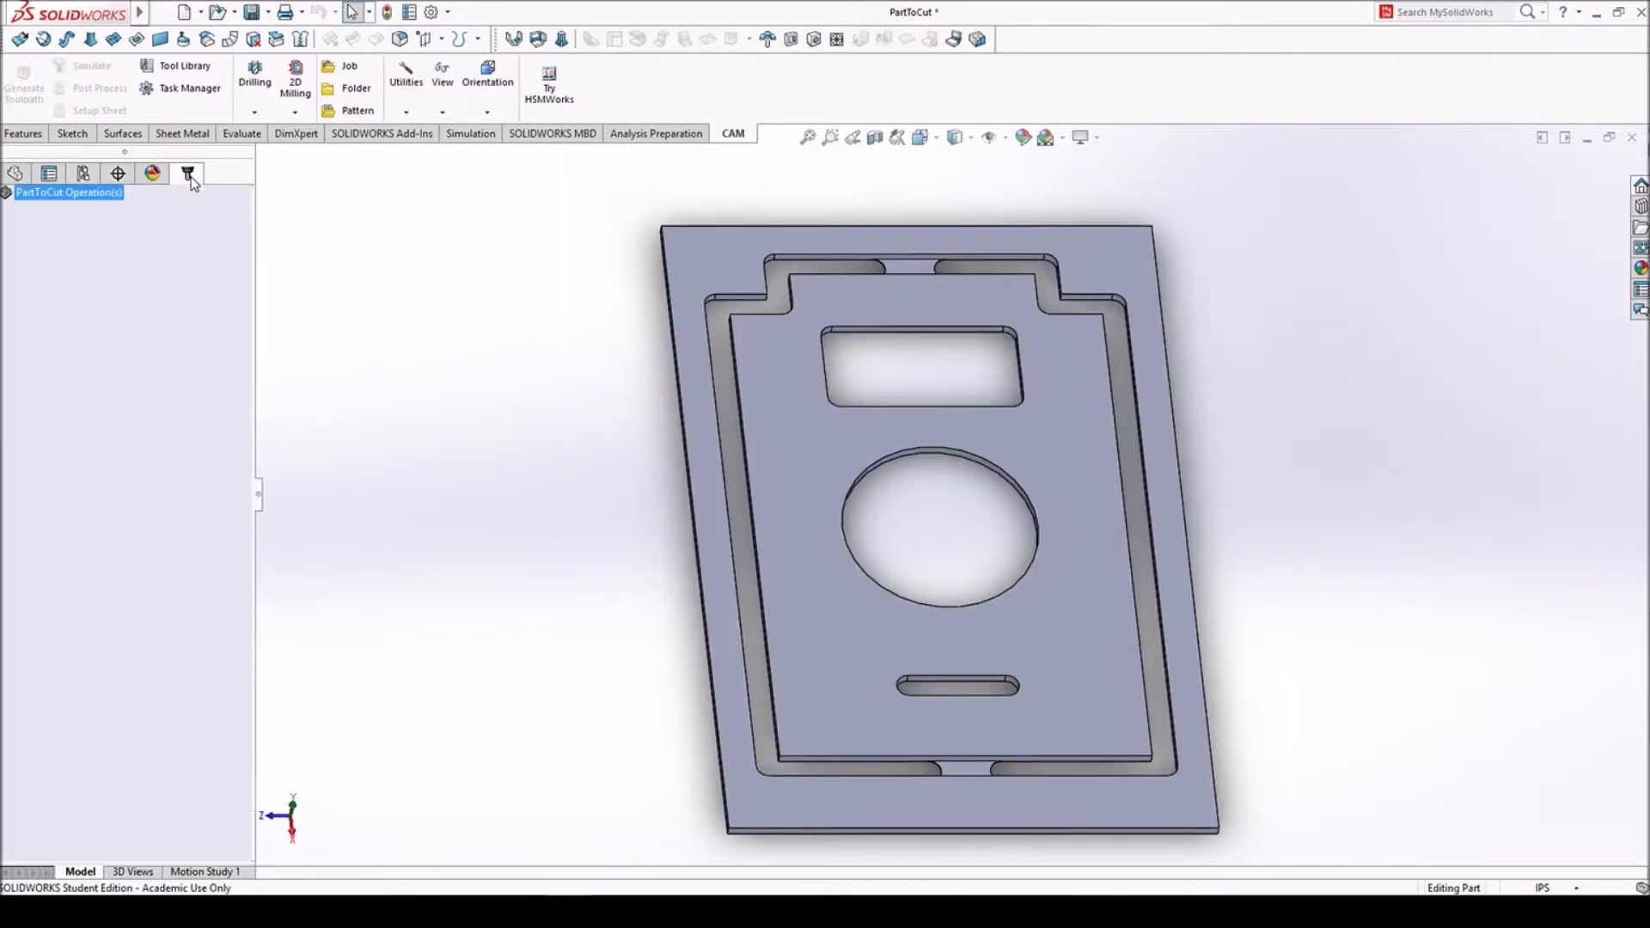
pyautogui.click(344, 77)
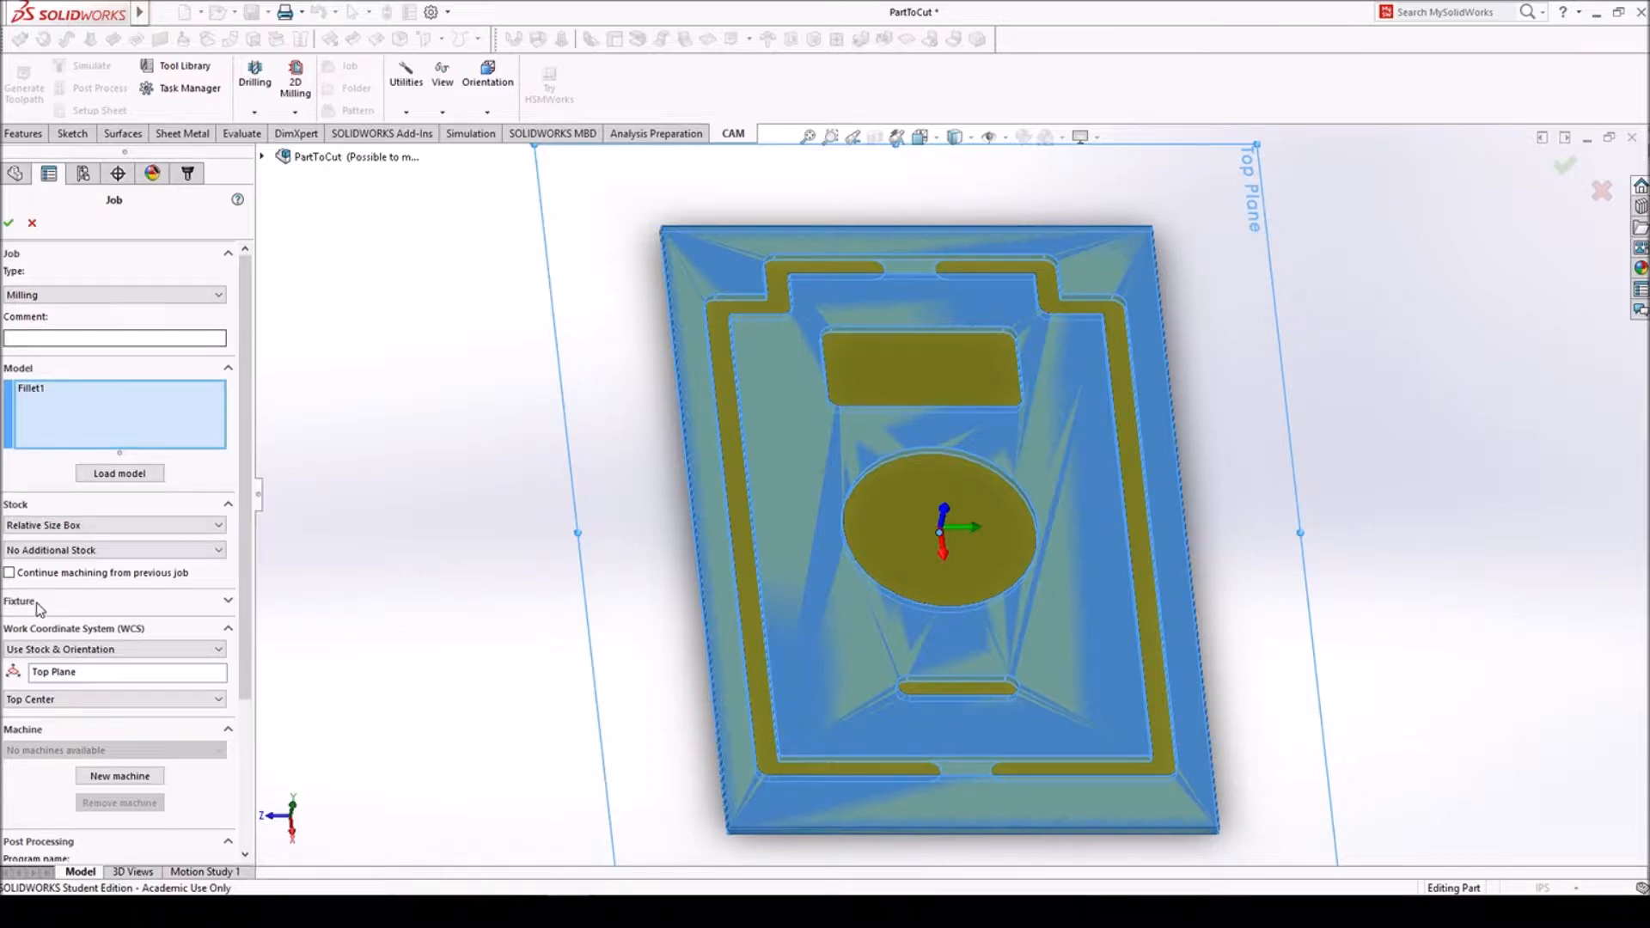
pyautogui.click(65, 651)
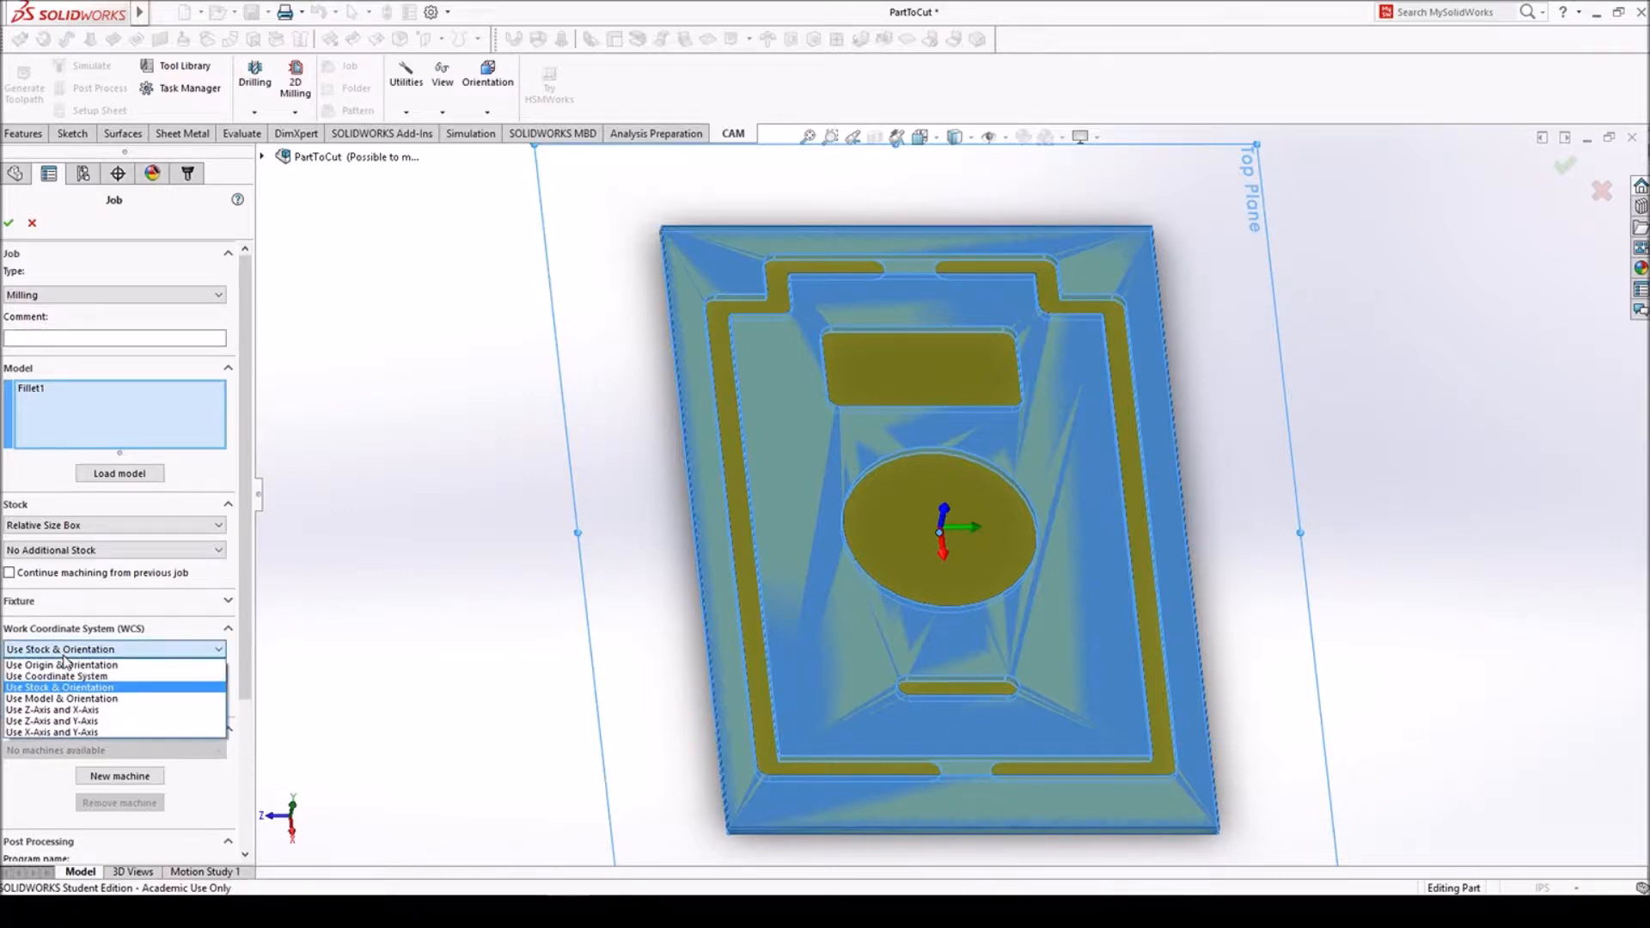
pyautogui.click(62, 710)
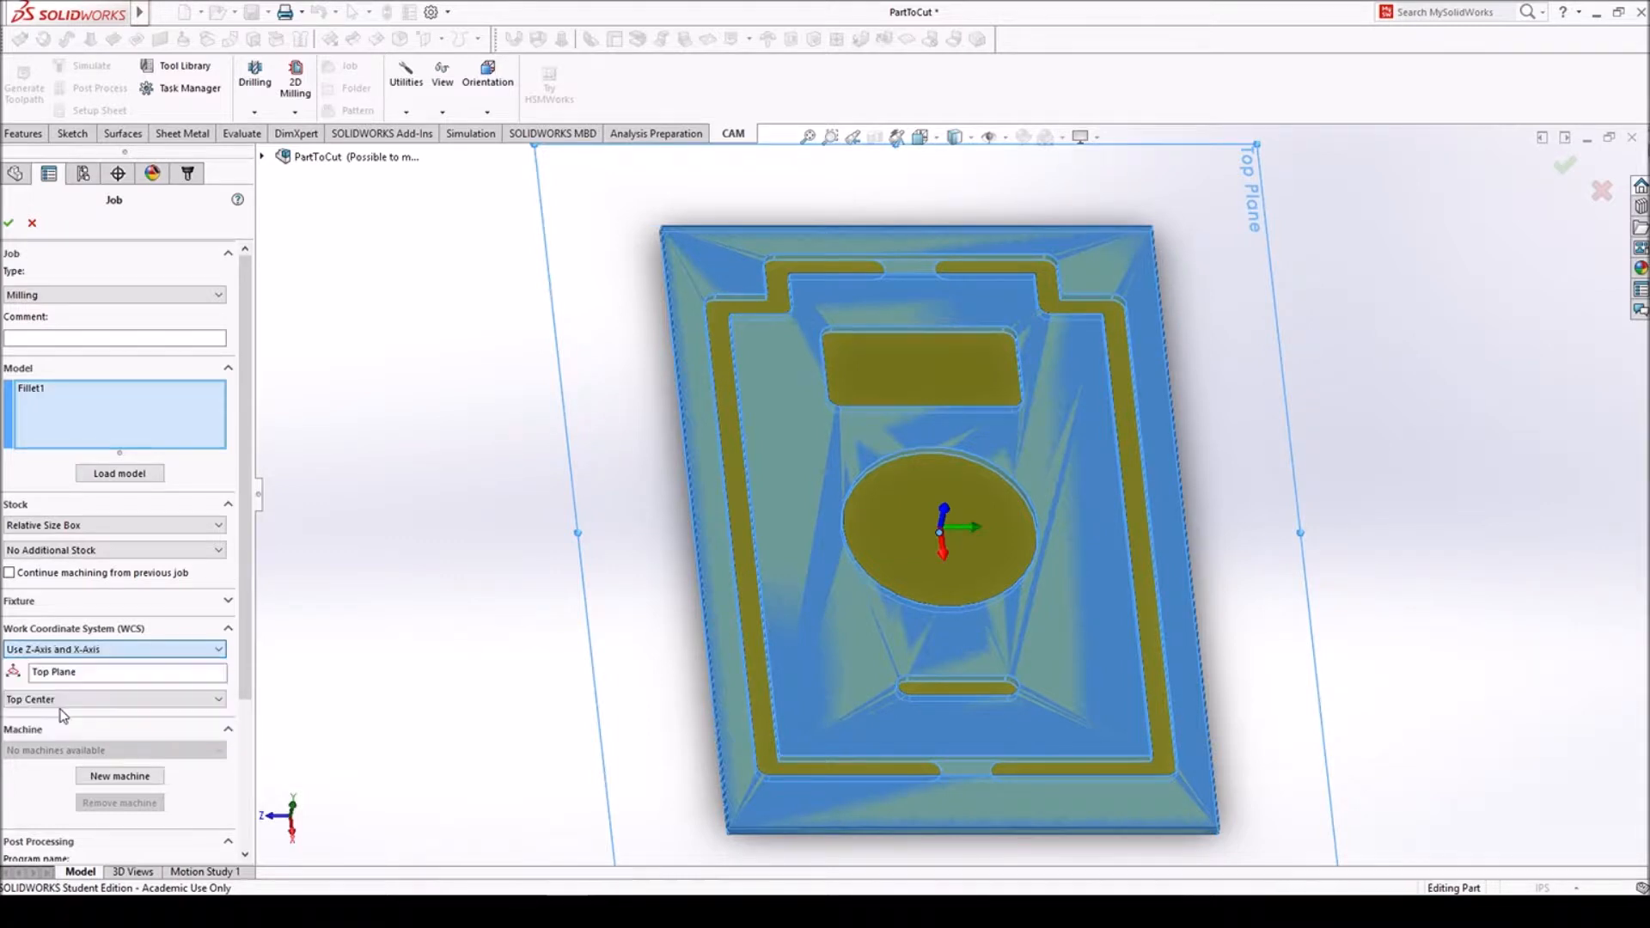
pyautogui.click(88, 675)
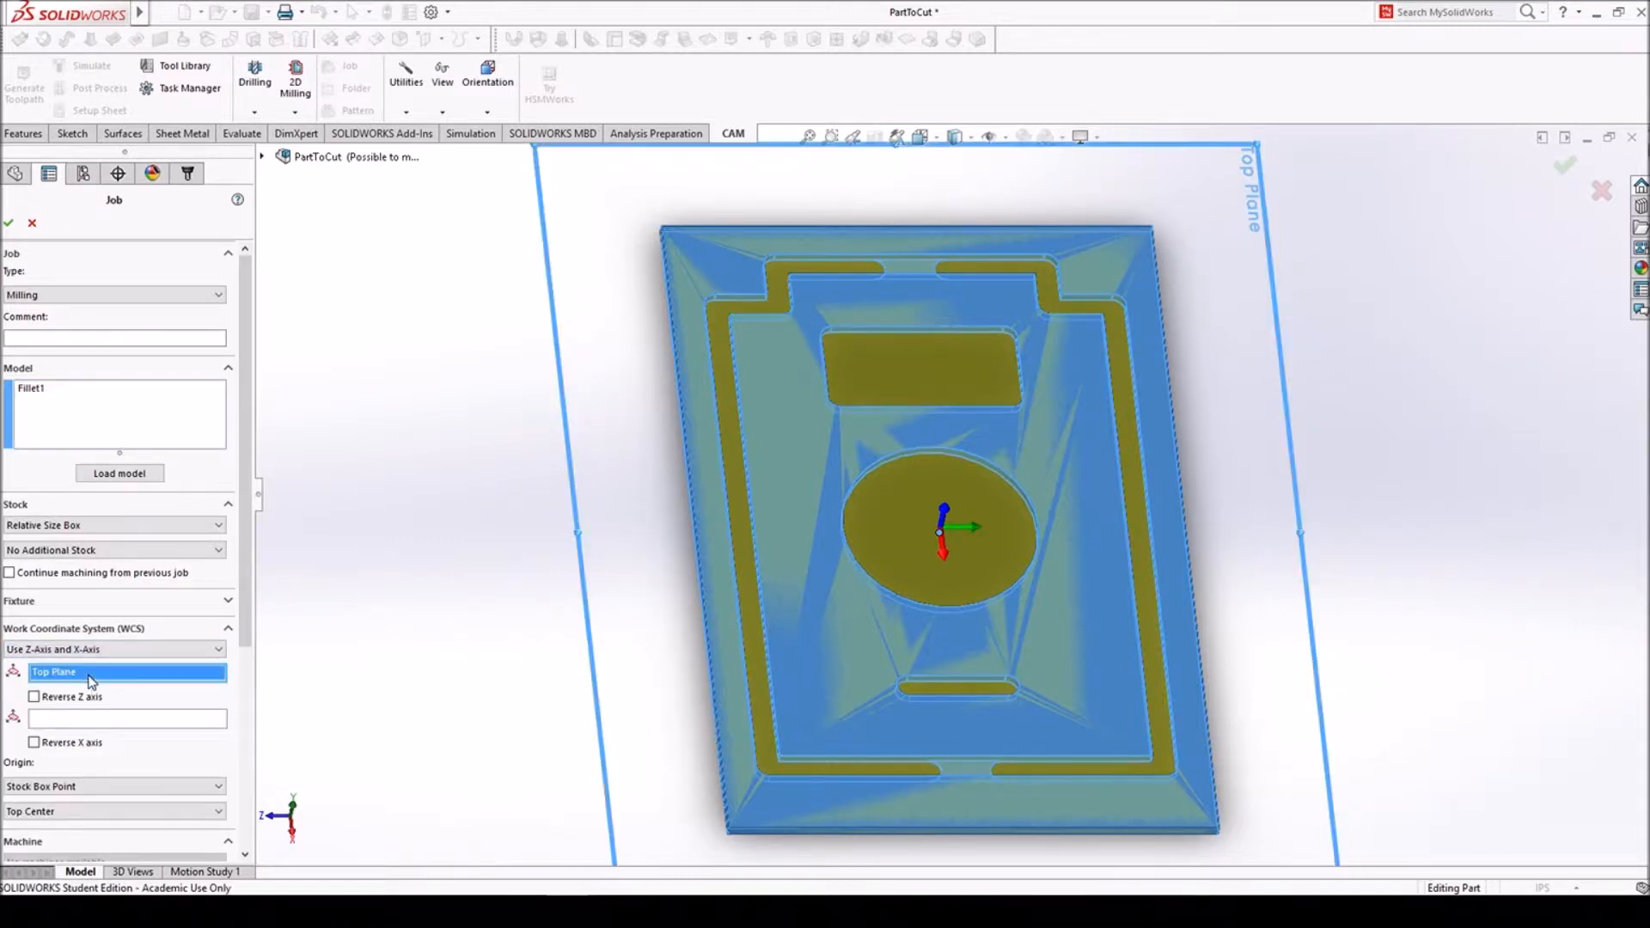
pyautogui.click(805, 421)
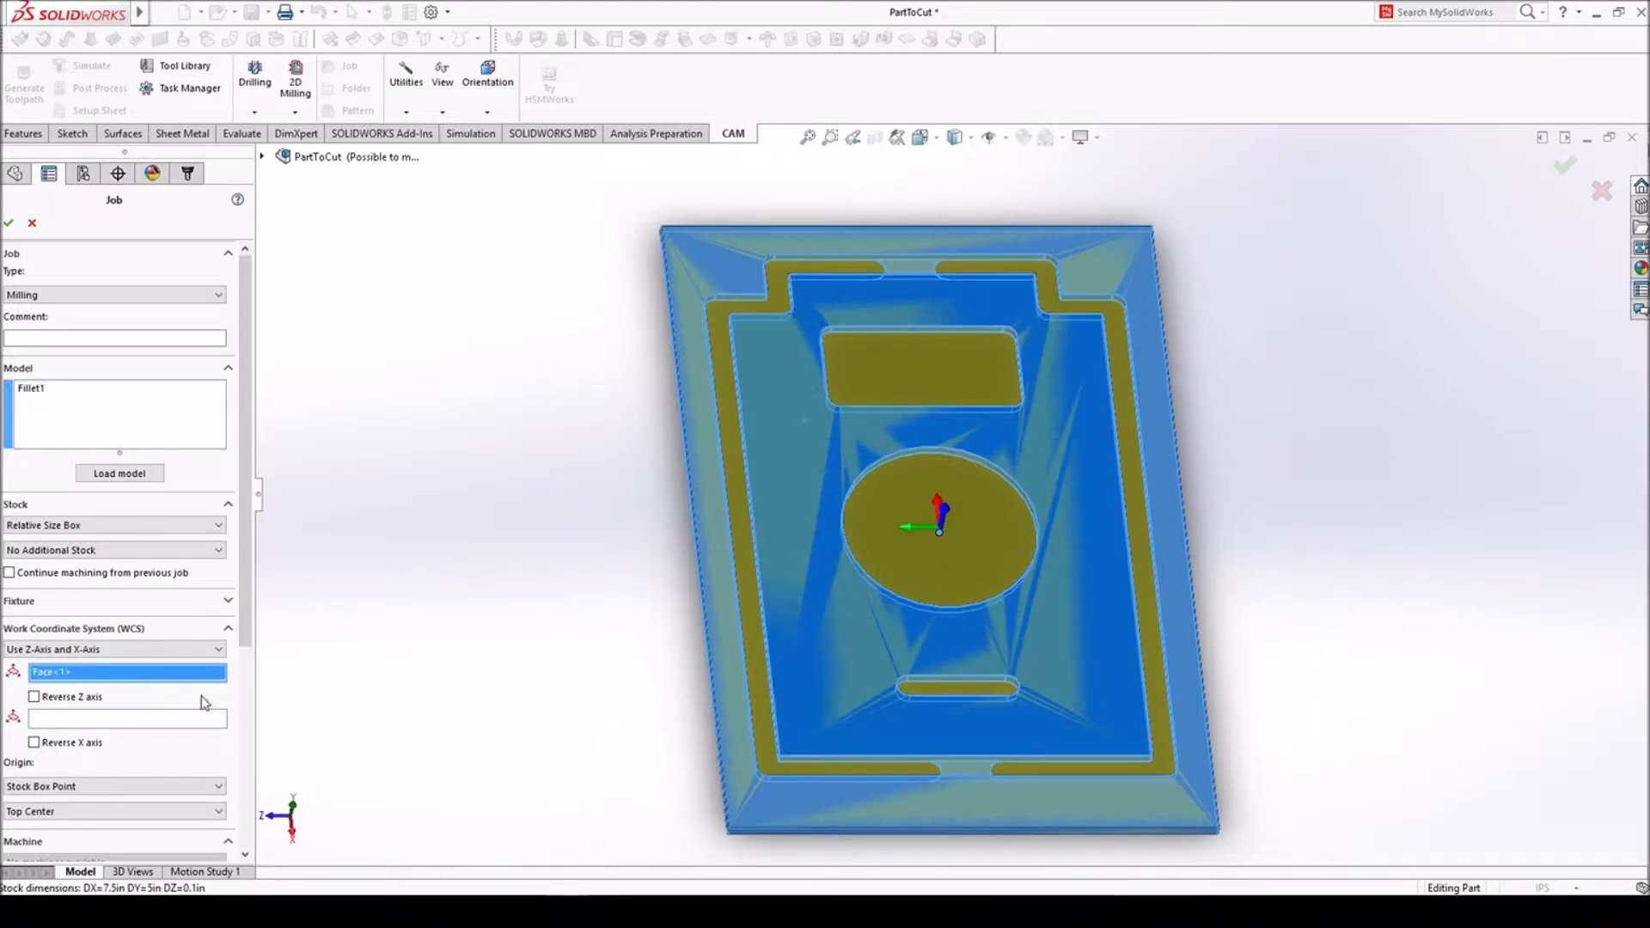
# - Set the job's X axis from the plate's long side face
pyautogui.click(153, 720)
pyautogui.moveTo(1354, 516); pyautogui.dragTo(1227, 464, button='middle')
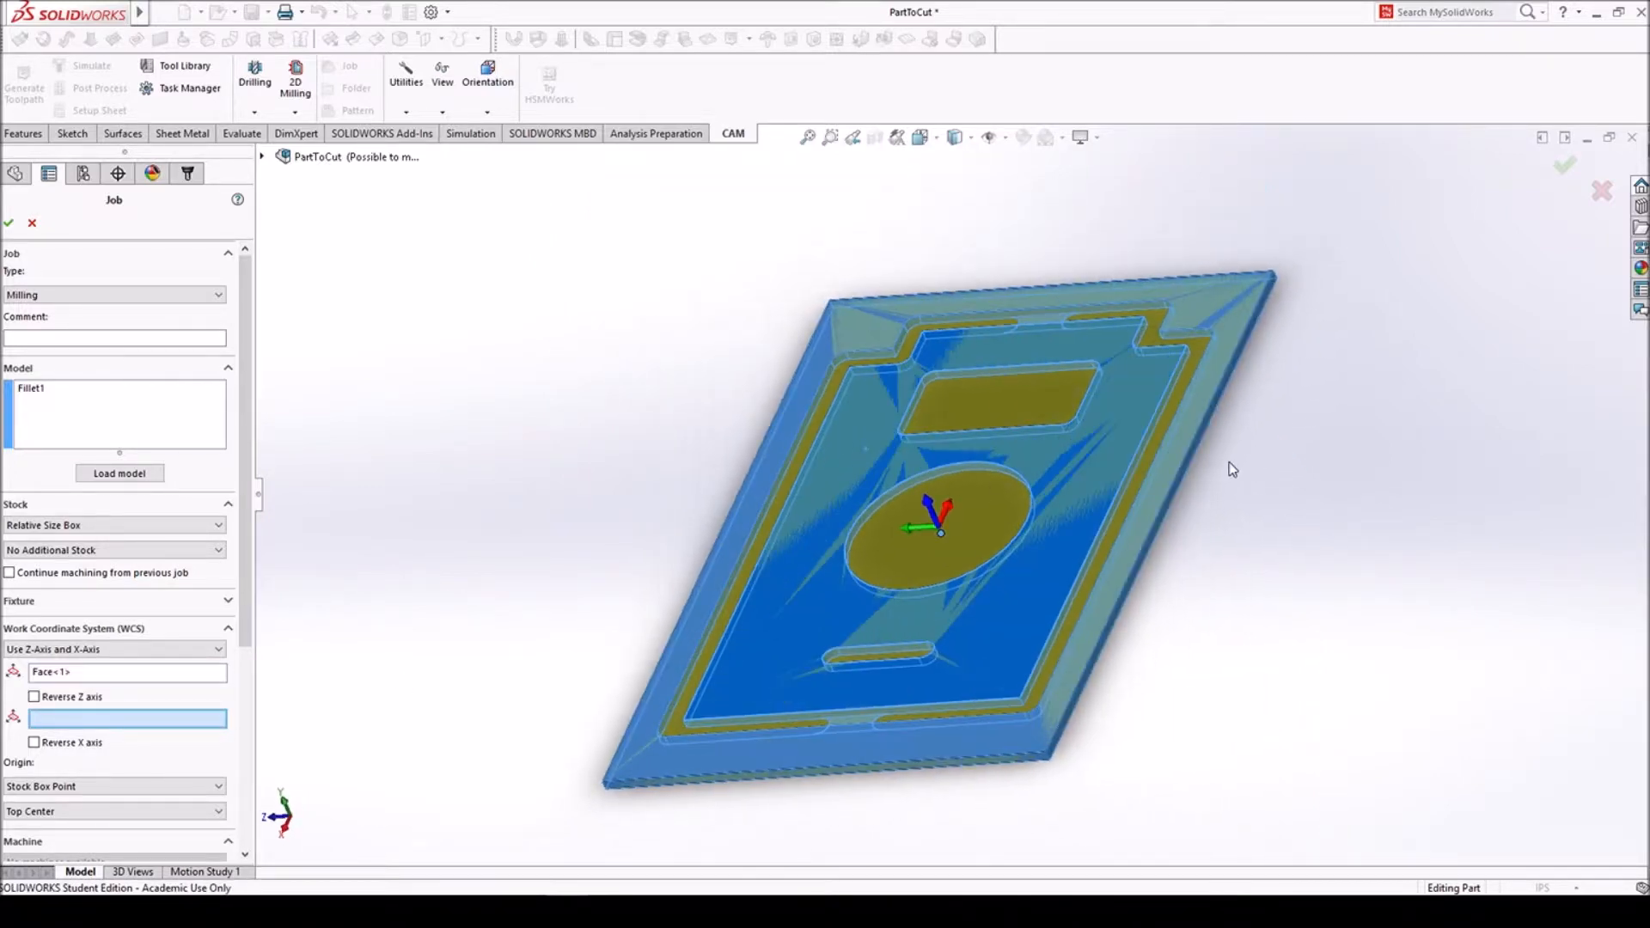
pyautogui.scroll(-5, 951, 440)
pyautogui.click(945, 437)
pyautogui.scroll(5, 946, 437)
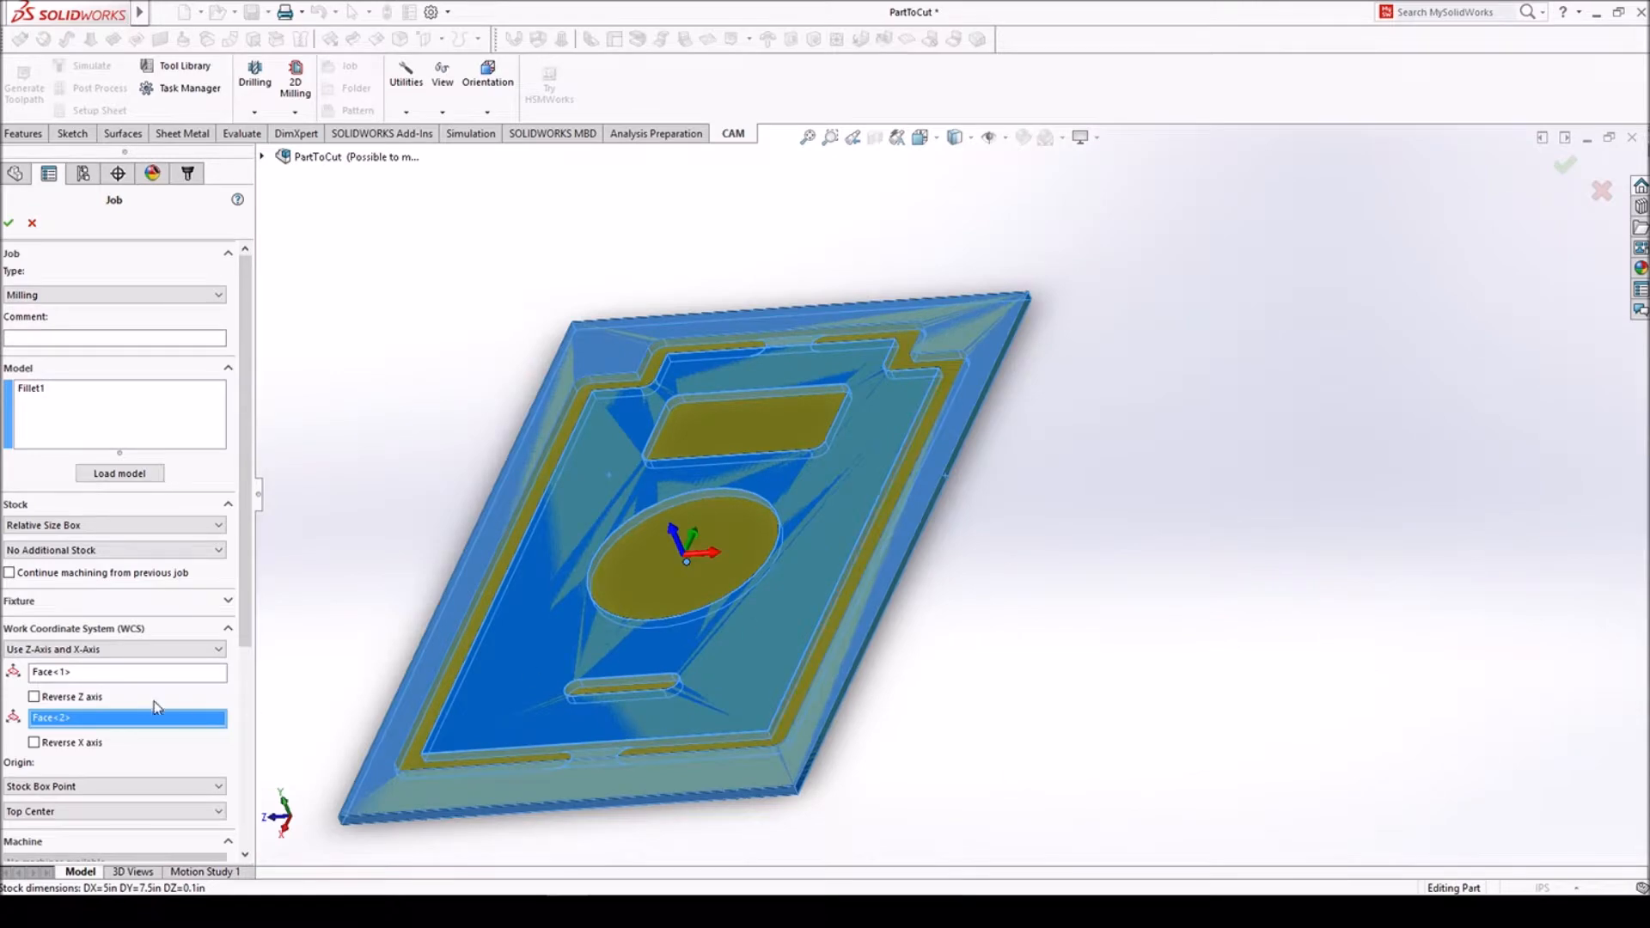
# - Place the job's origin at stock box point Top Corner 2 and accept the job
pyautogui.click(77, 815)
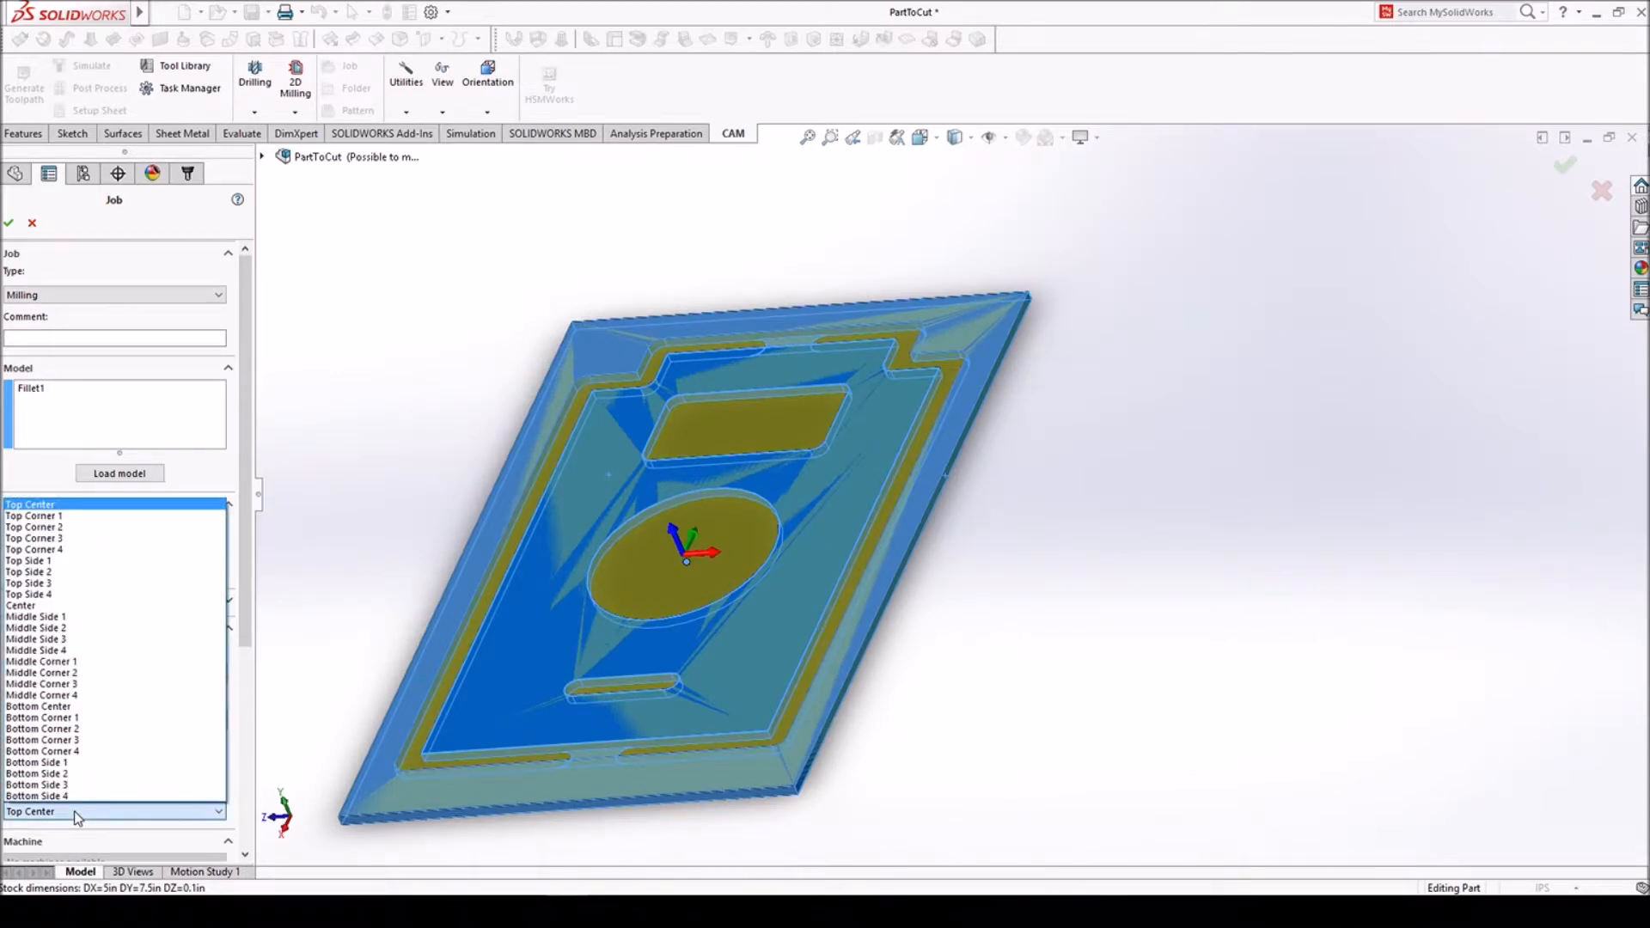
pyautogui.click(65, 528)
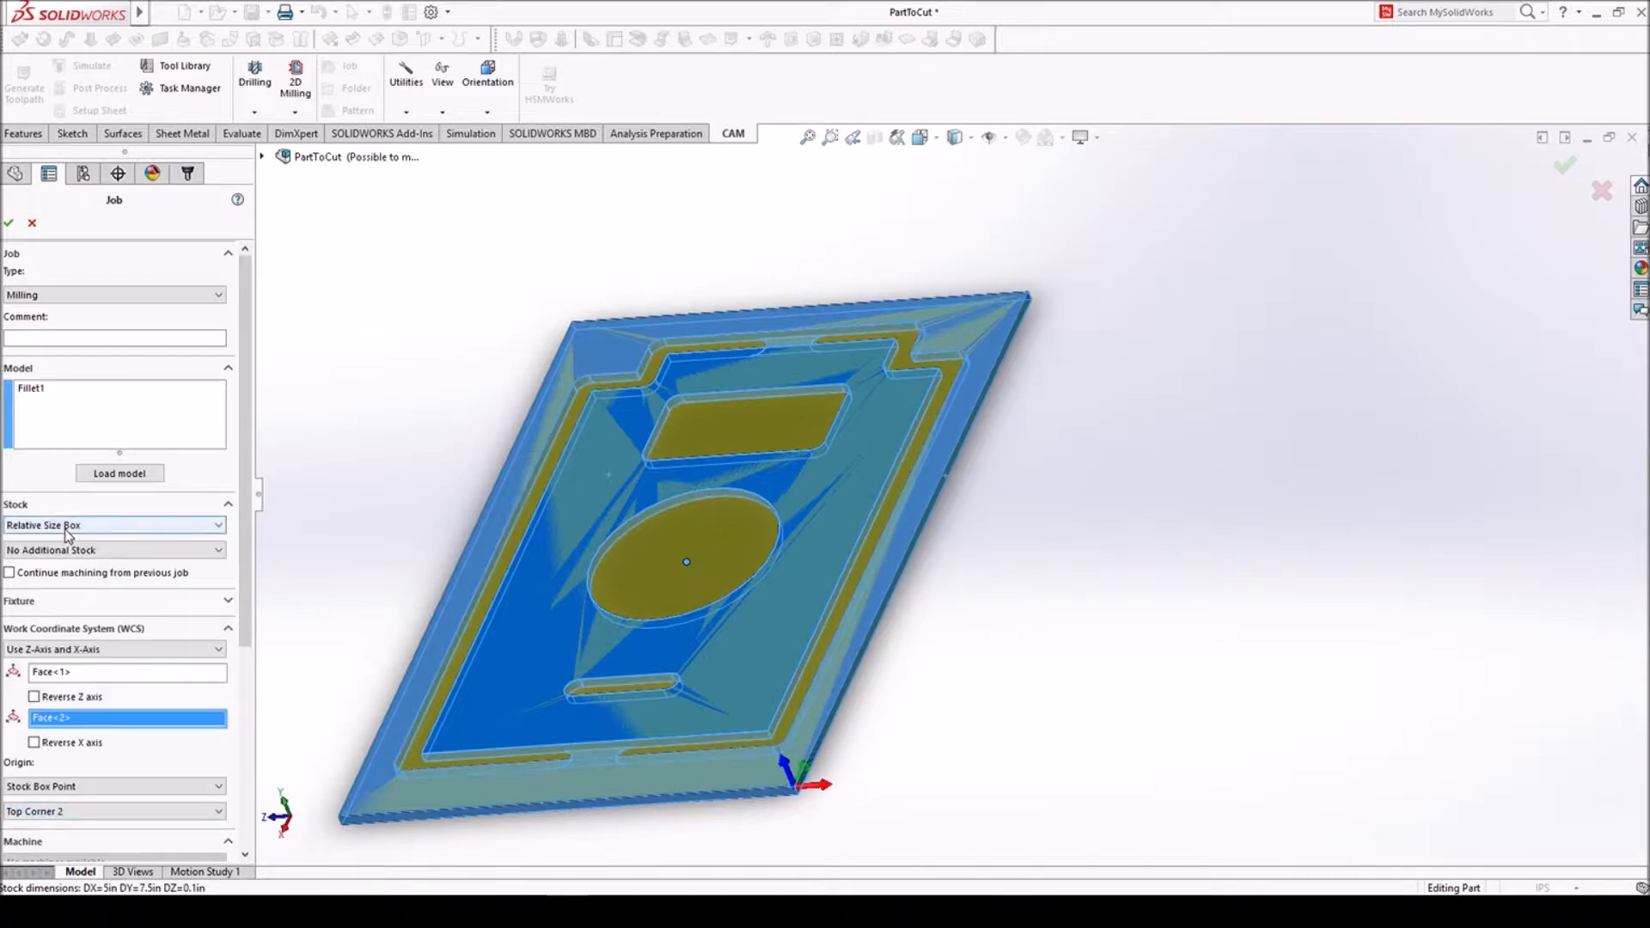
pyautogui.moveTo(857, 624)
pyautogui.mouseDown(button='middle')
pyautogui.moveTo(903, 632)
pyautogui.moveTo(883, 623)
pyautogui.mouseUp(button='middle')
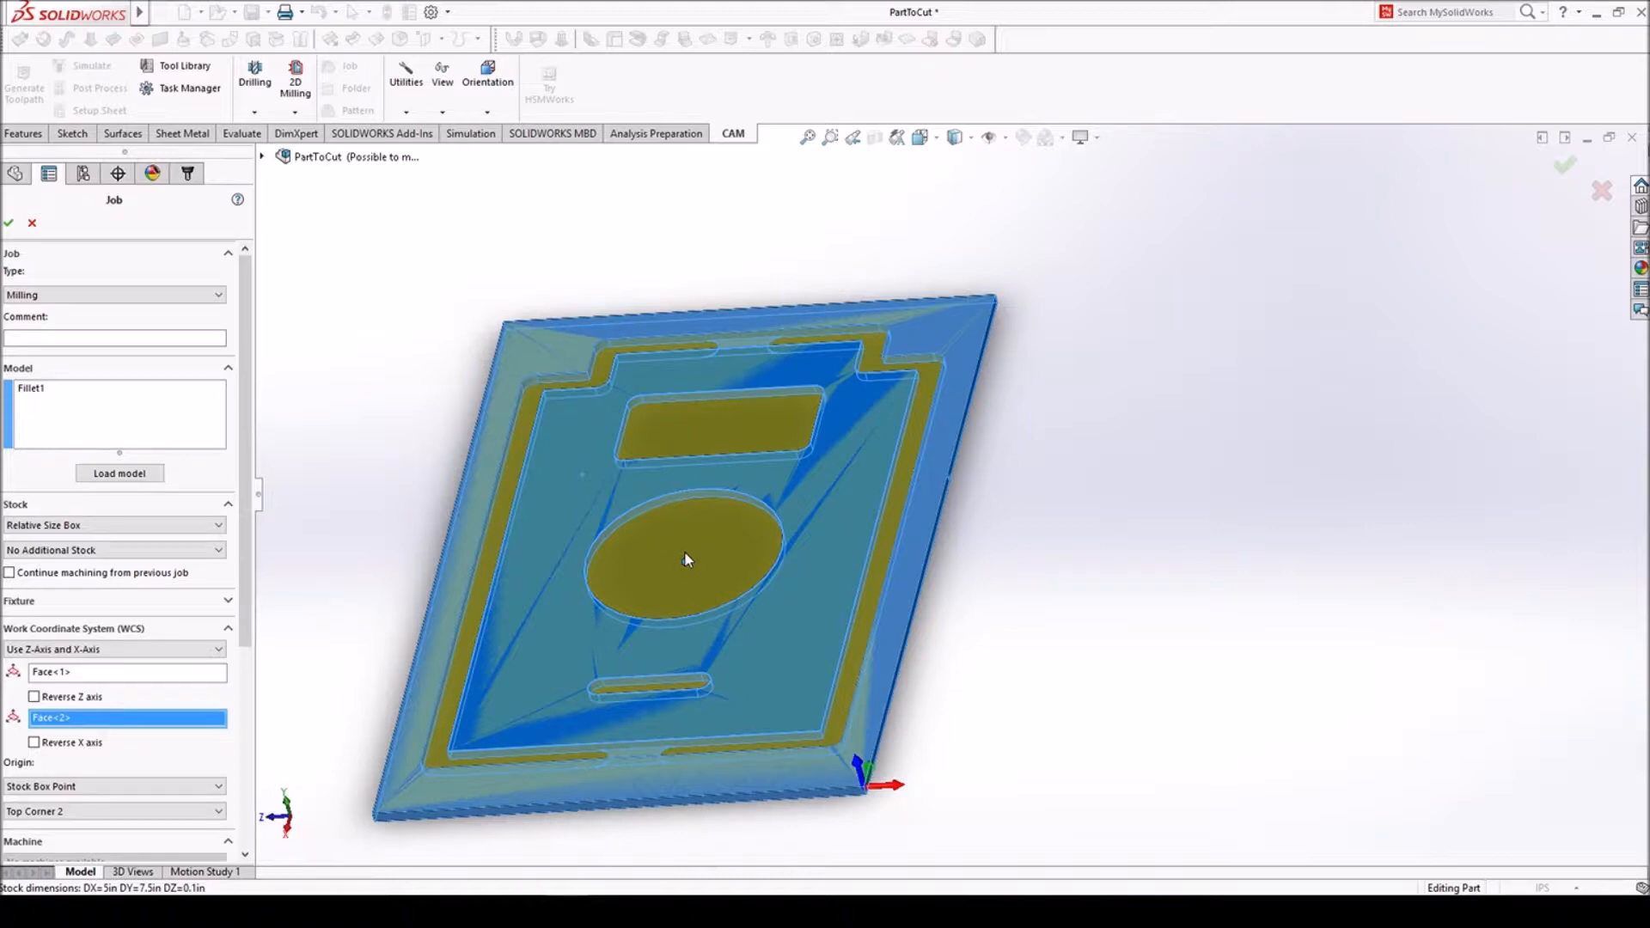
pyautogui.click(1563, 174)
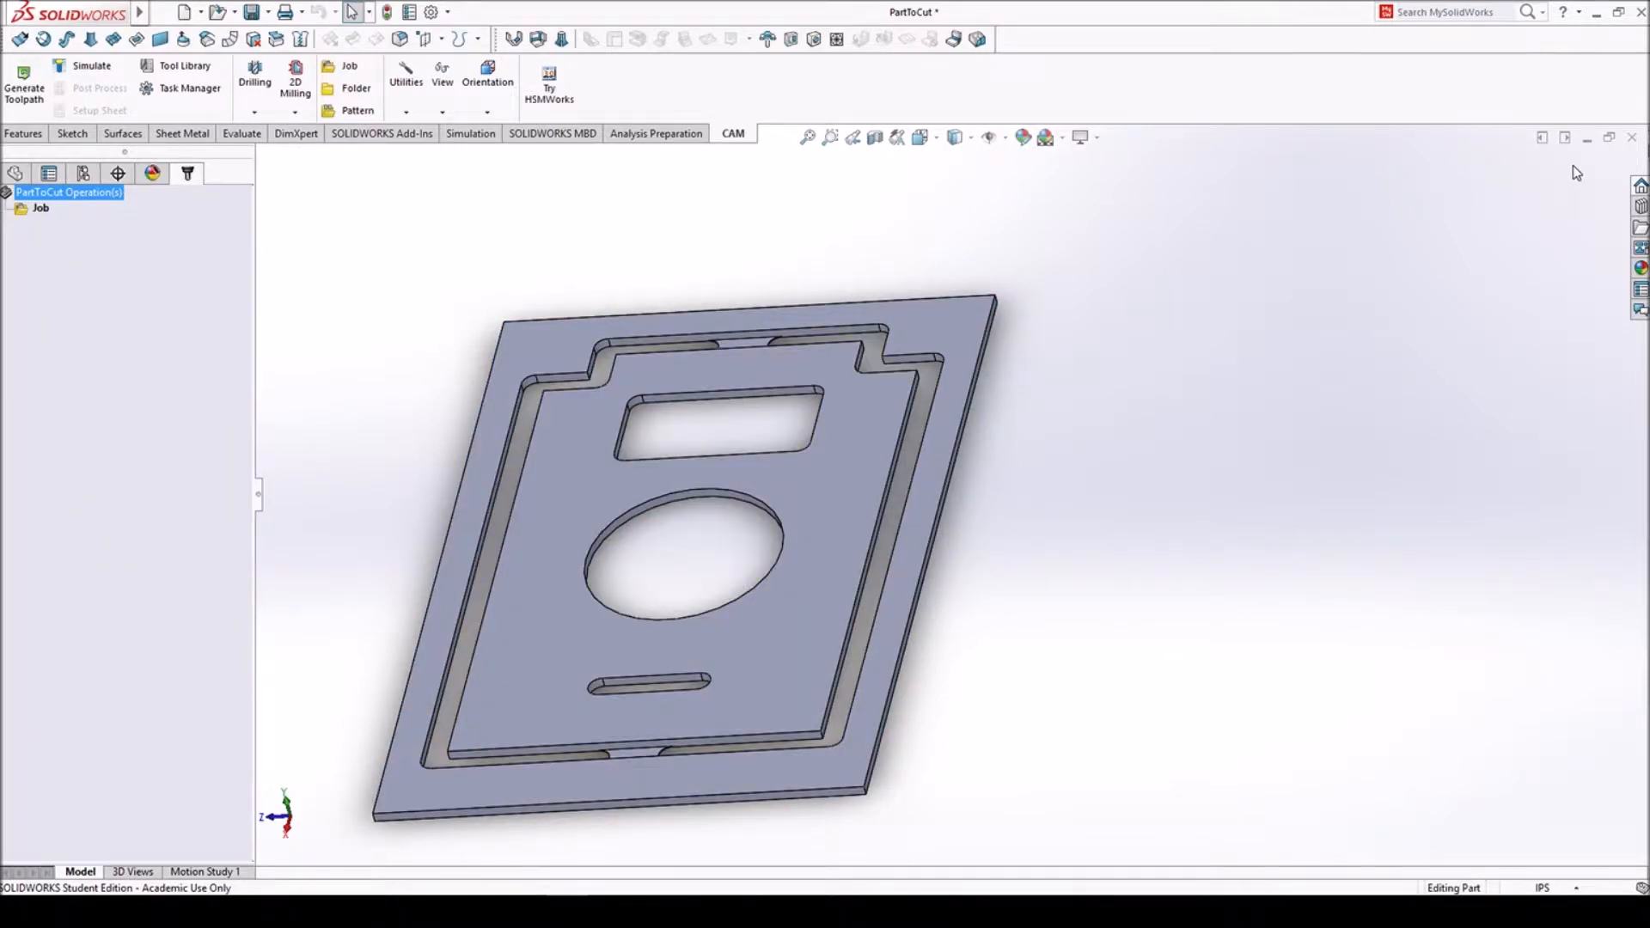
# - Add a new flat mill with a 0.25 in cutter diameter to the part's tool library
pyautogui.click(183, 65)
pyautogui.click(541, 699)
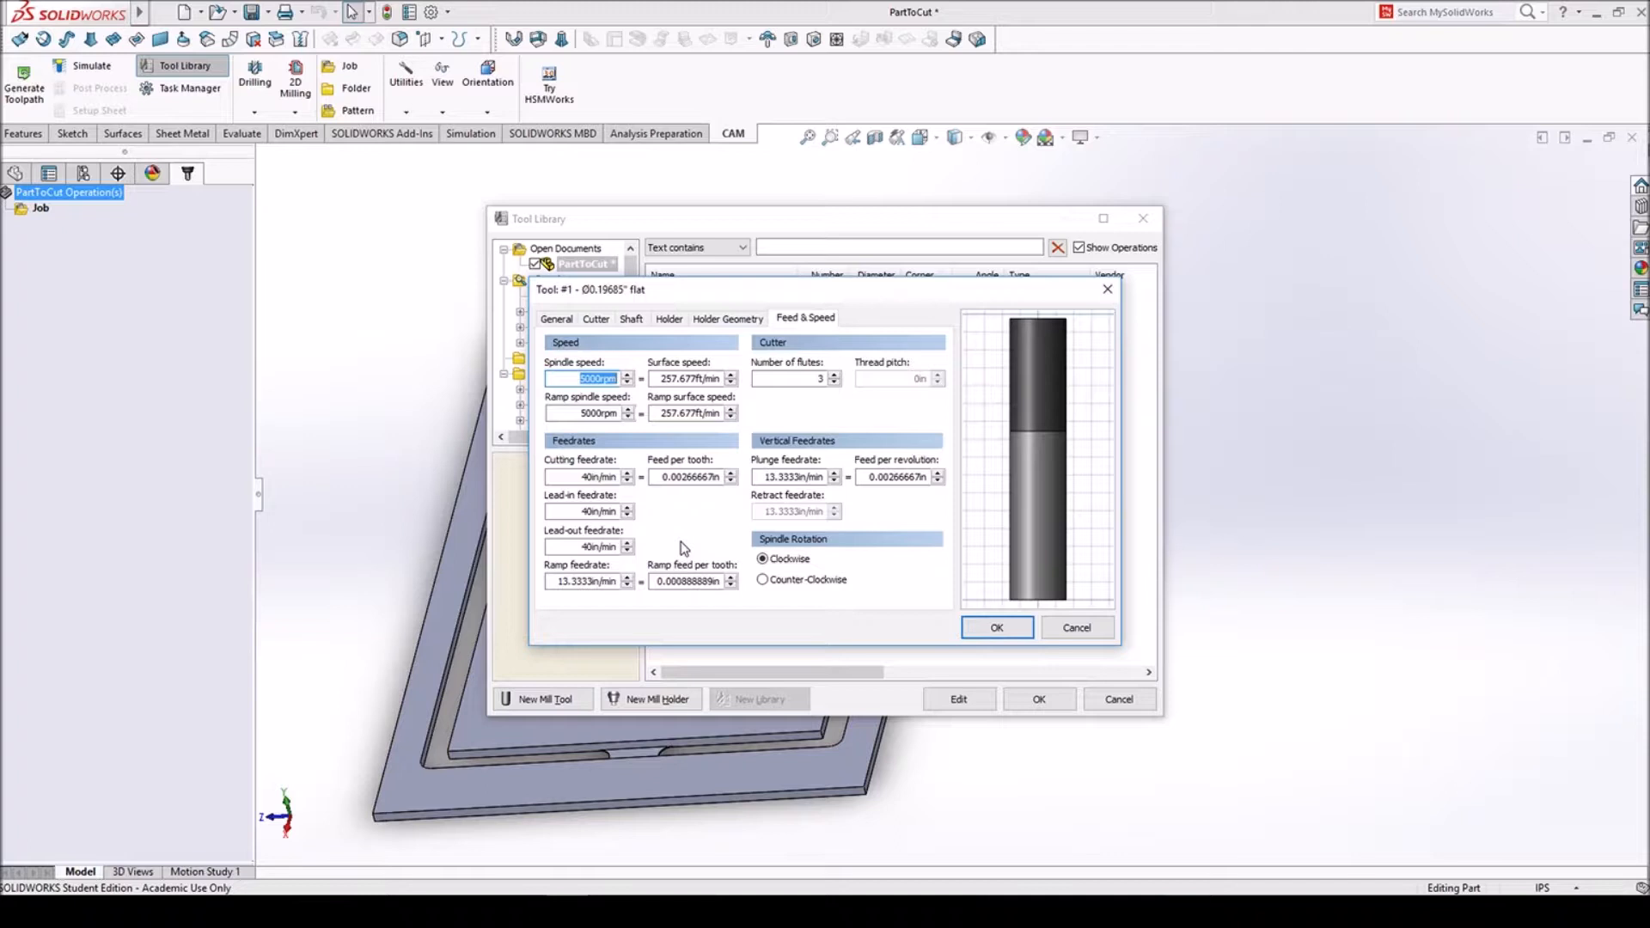
pyautogui.click(596, 320)
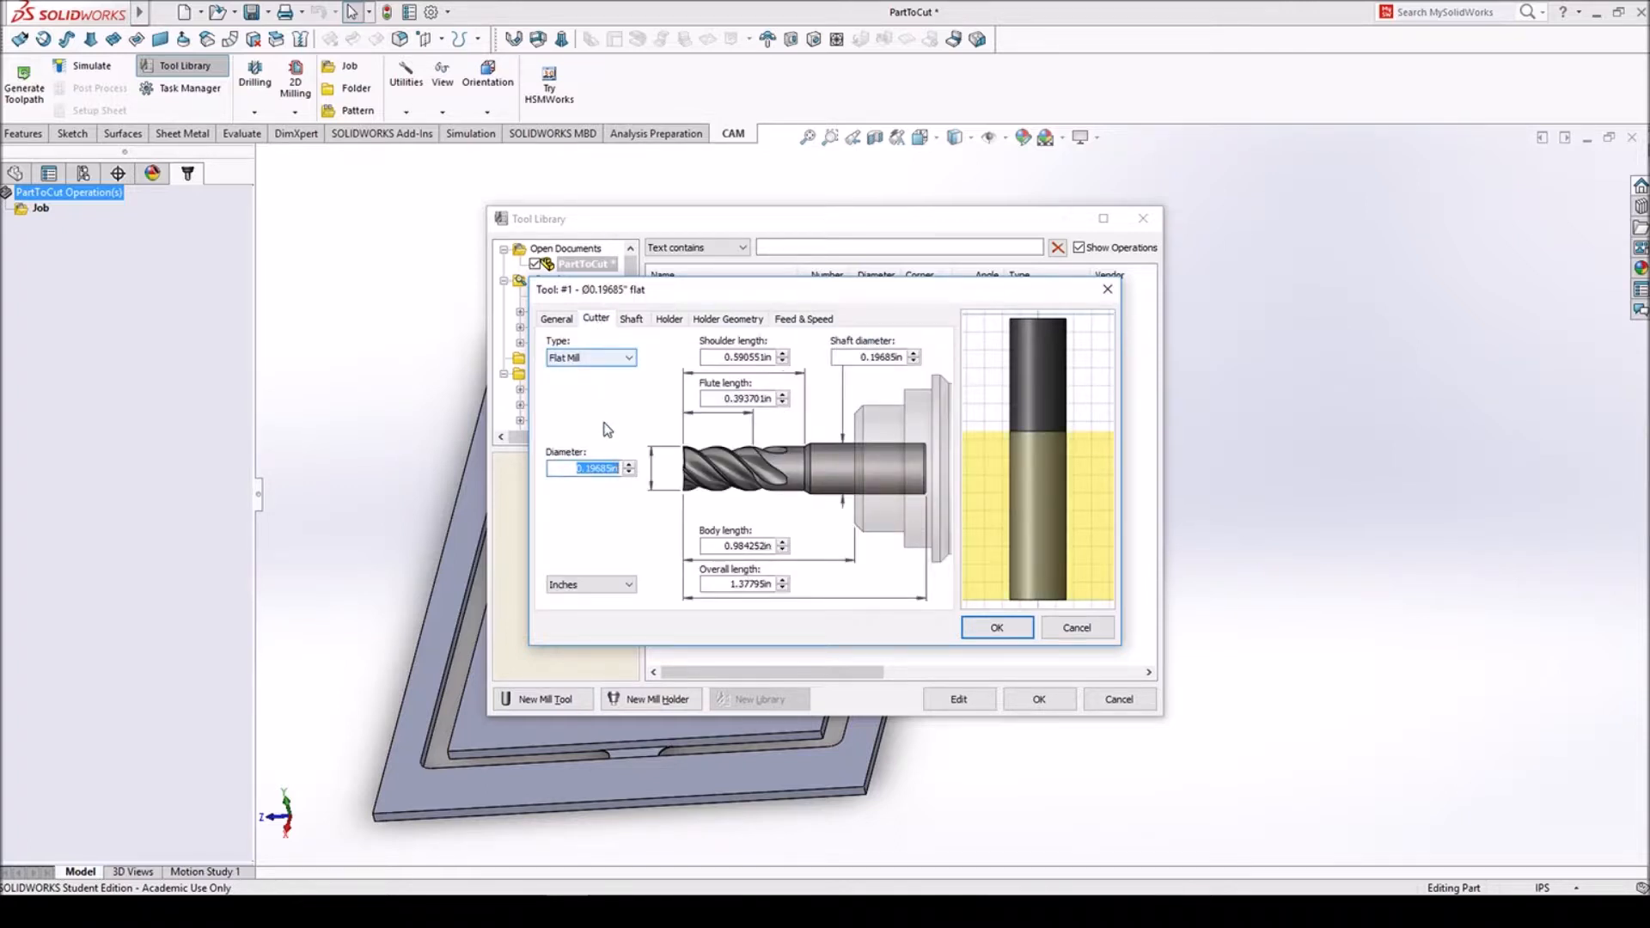
pyautogui.click(605, 467)
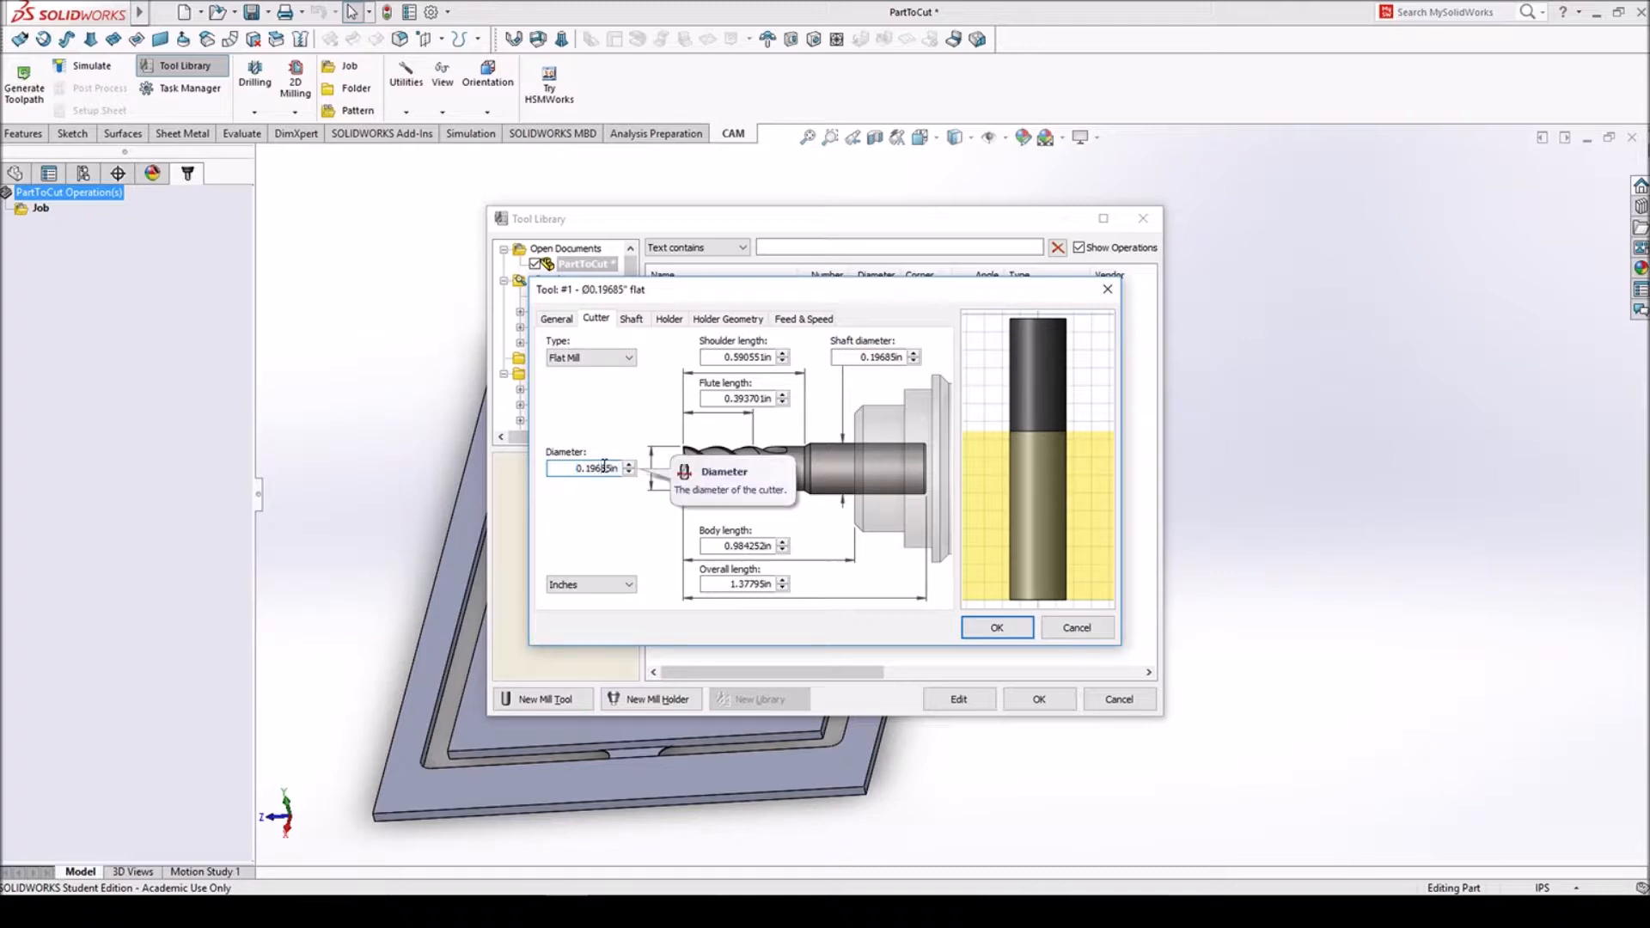
pyautogui.doubleClick(605, 467)
pyautogui.write('0.25in')
pyautogui.press('Return')
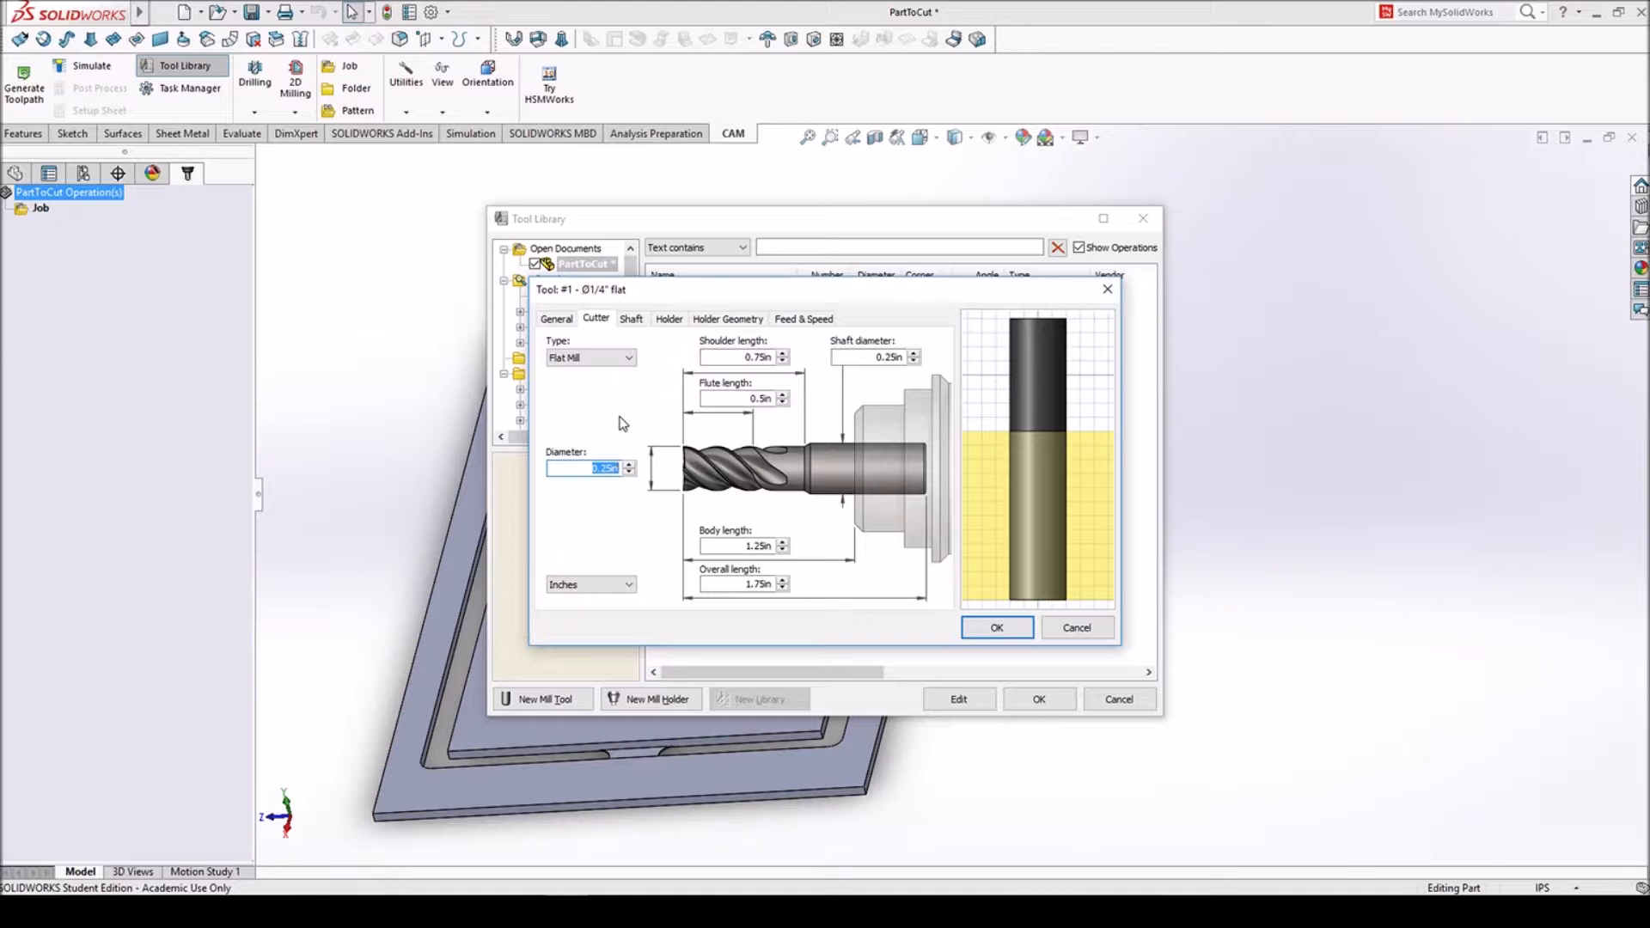
pyautogui.click(980, 640)
pyautogui.click(1039, 700)
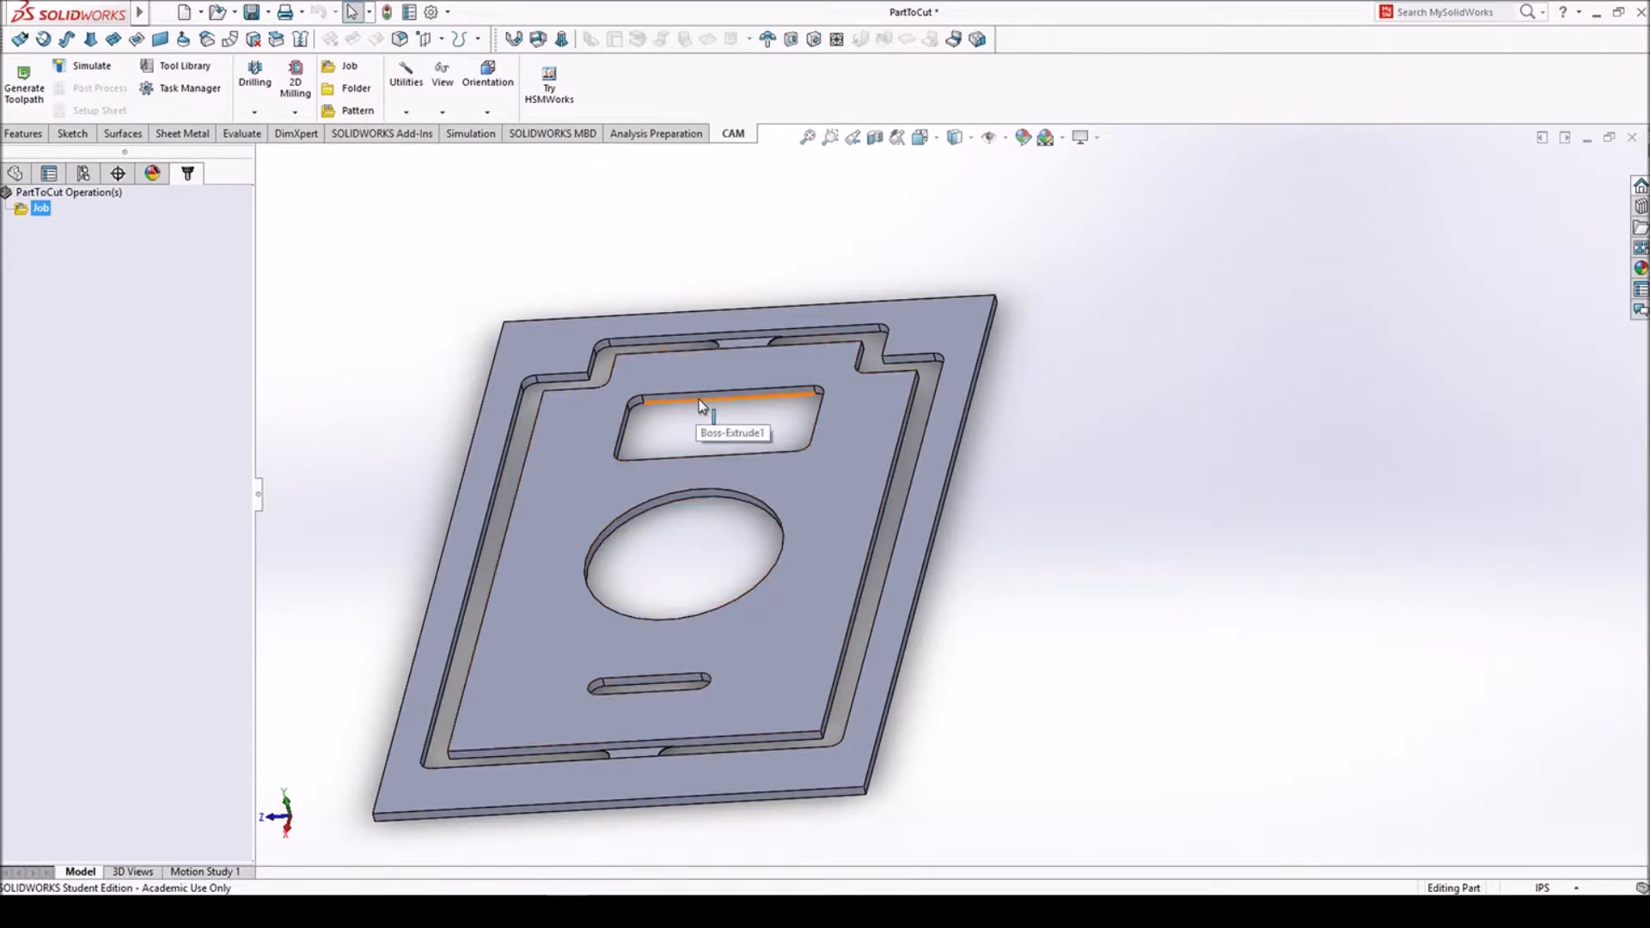
# - Start a 2D Pocket operation with the 1/4" flat mill and coolant disabled
pyautogui.click(295, 82)
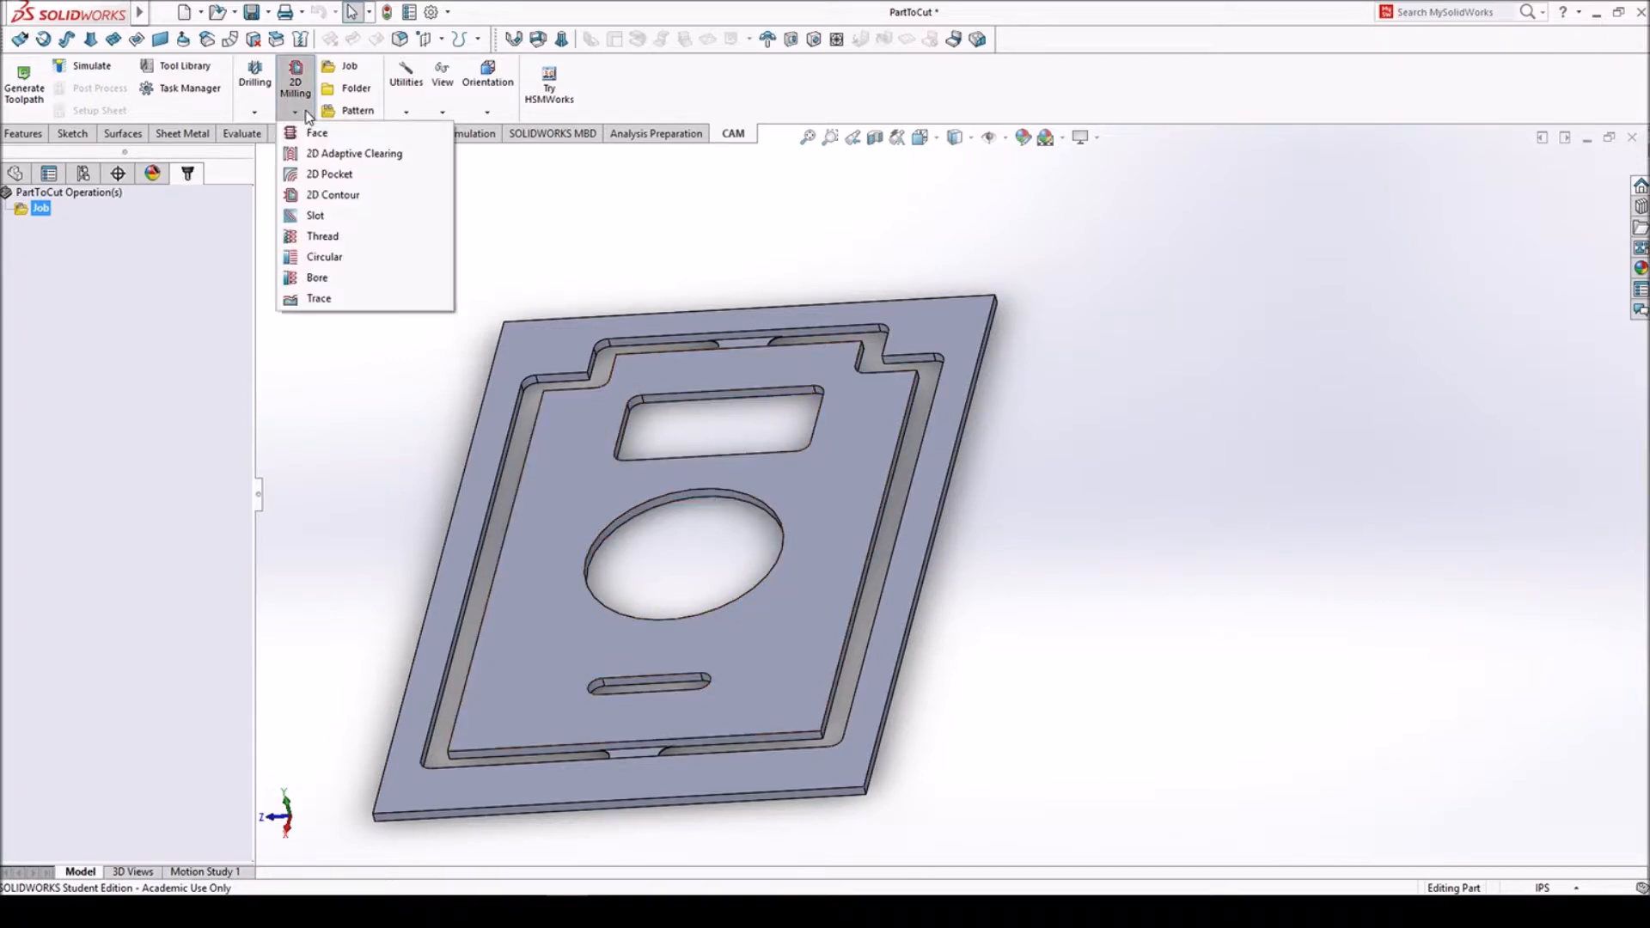
pyautogui.click(336, 181)
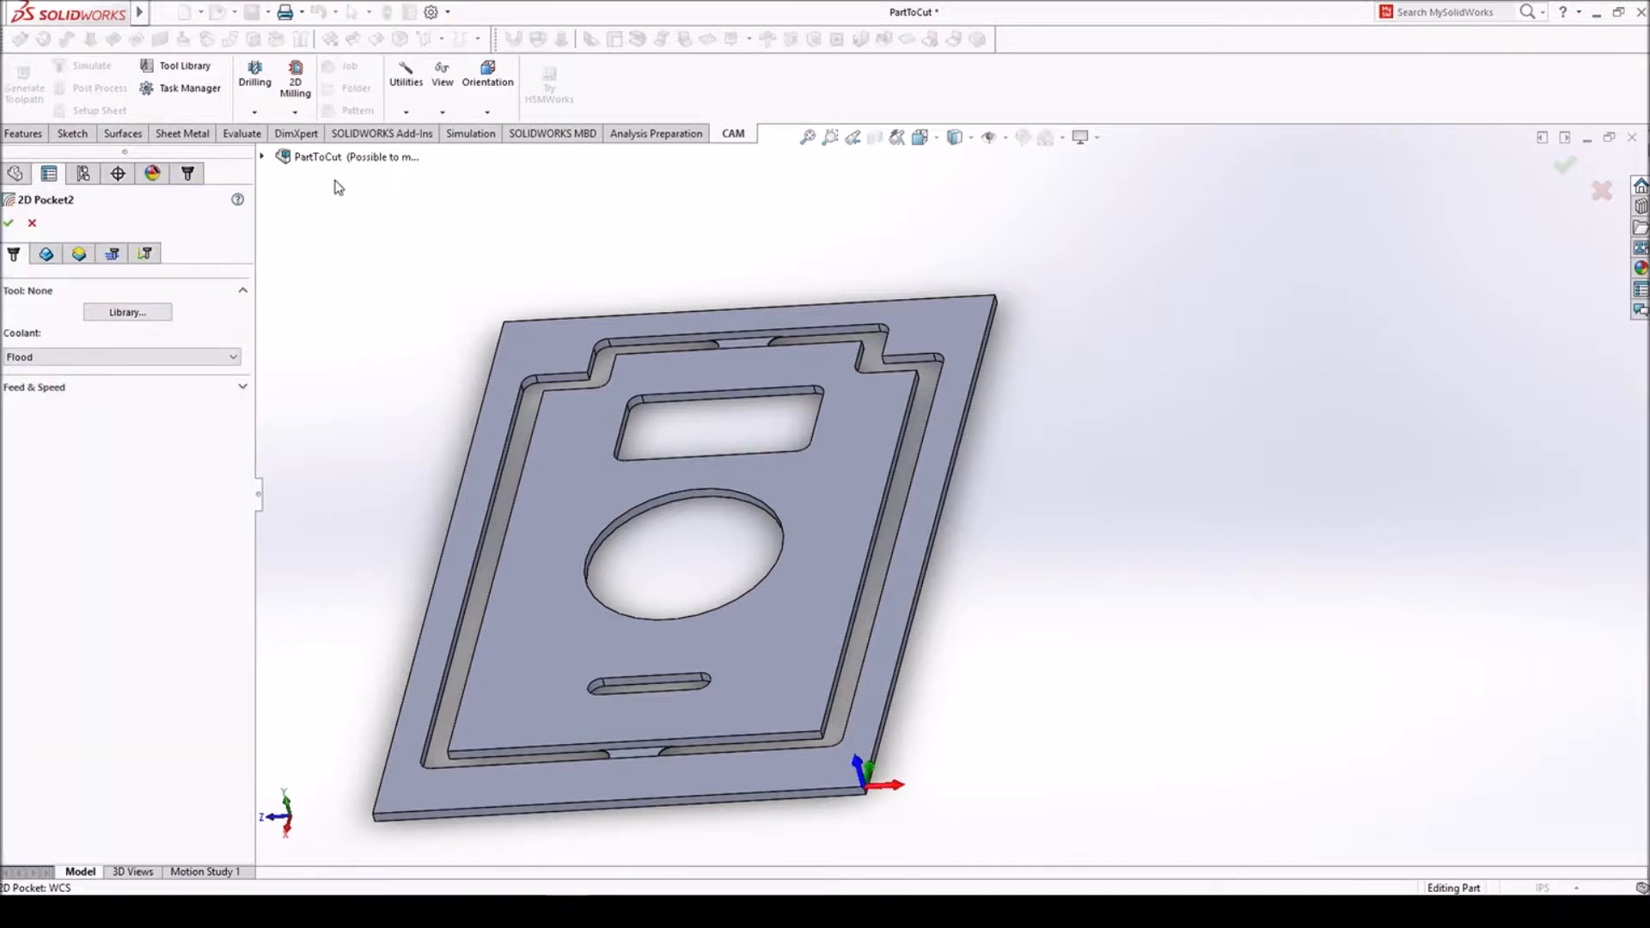
pyautogui.click(128, 312)
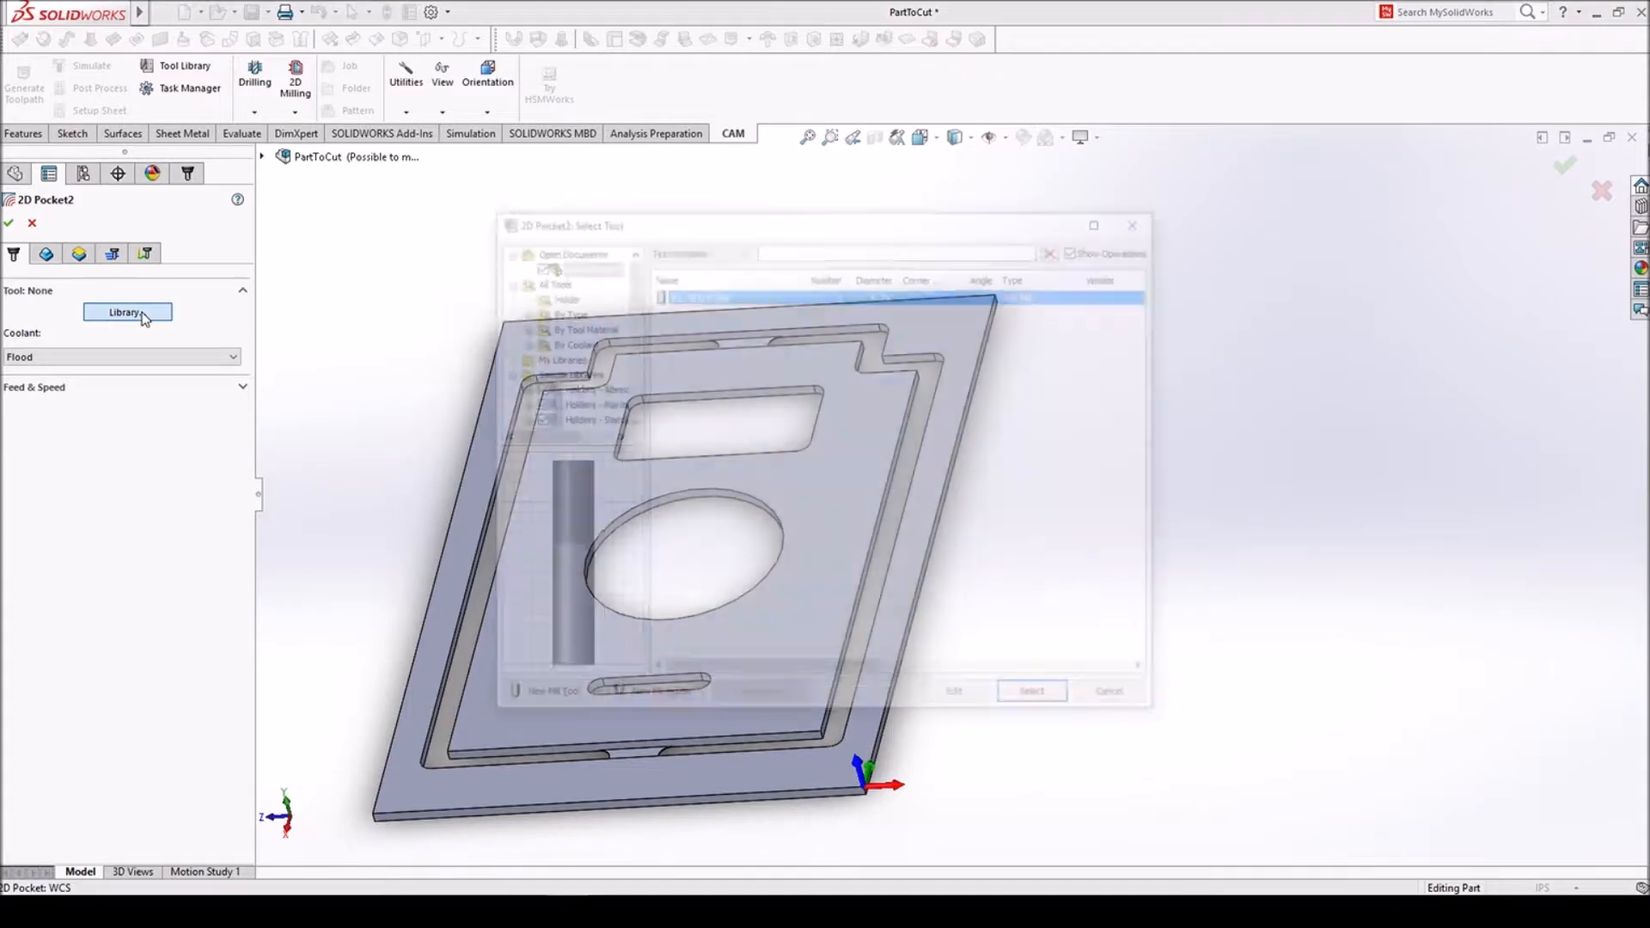
pyautogui.click(1035, 701)
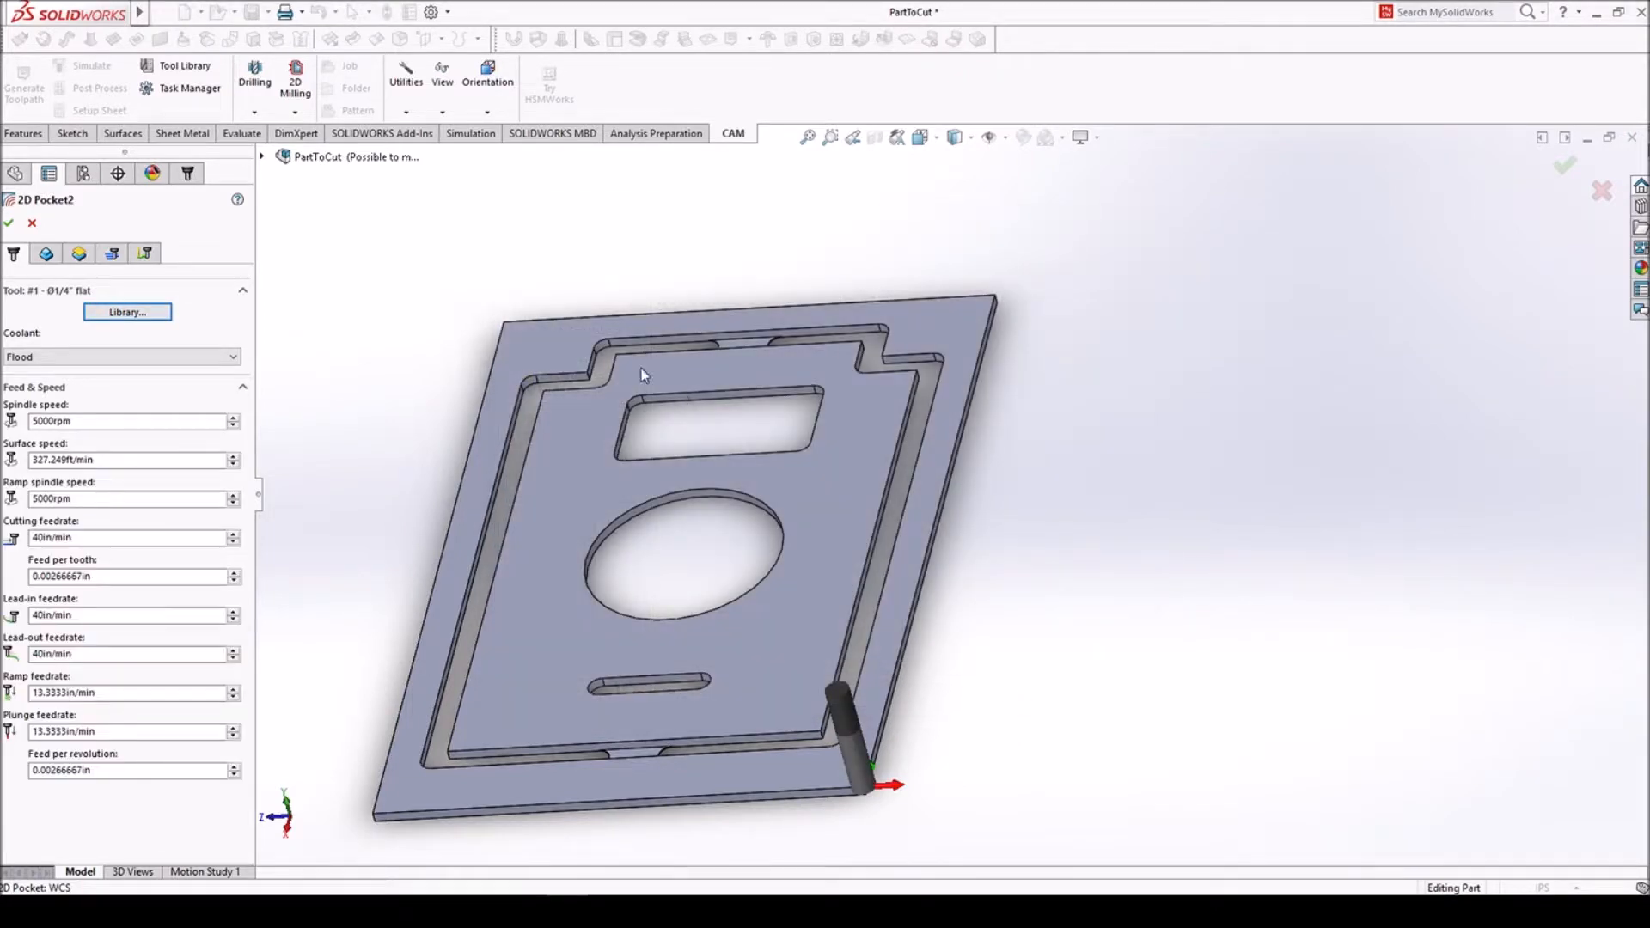
# - Select the bottom edges of the circular hole and the rectangular cutout as pocket contours
pyautogui.click(47, 254)
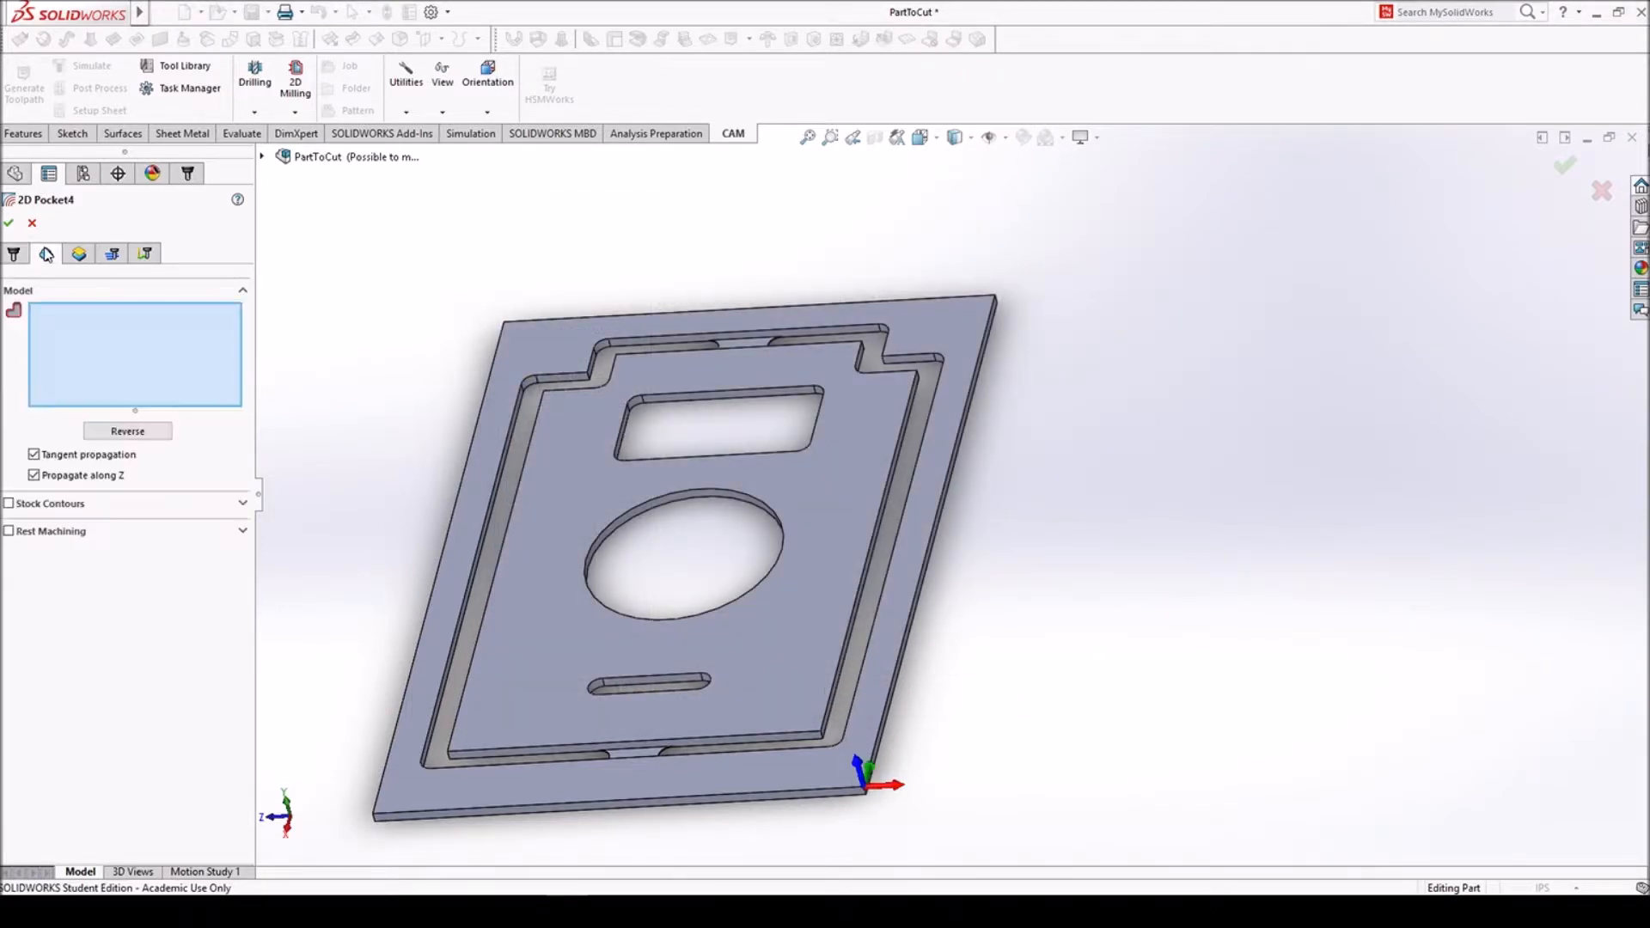
pyautogui.click(679, 508)
pyautogui.click(688, 400)
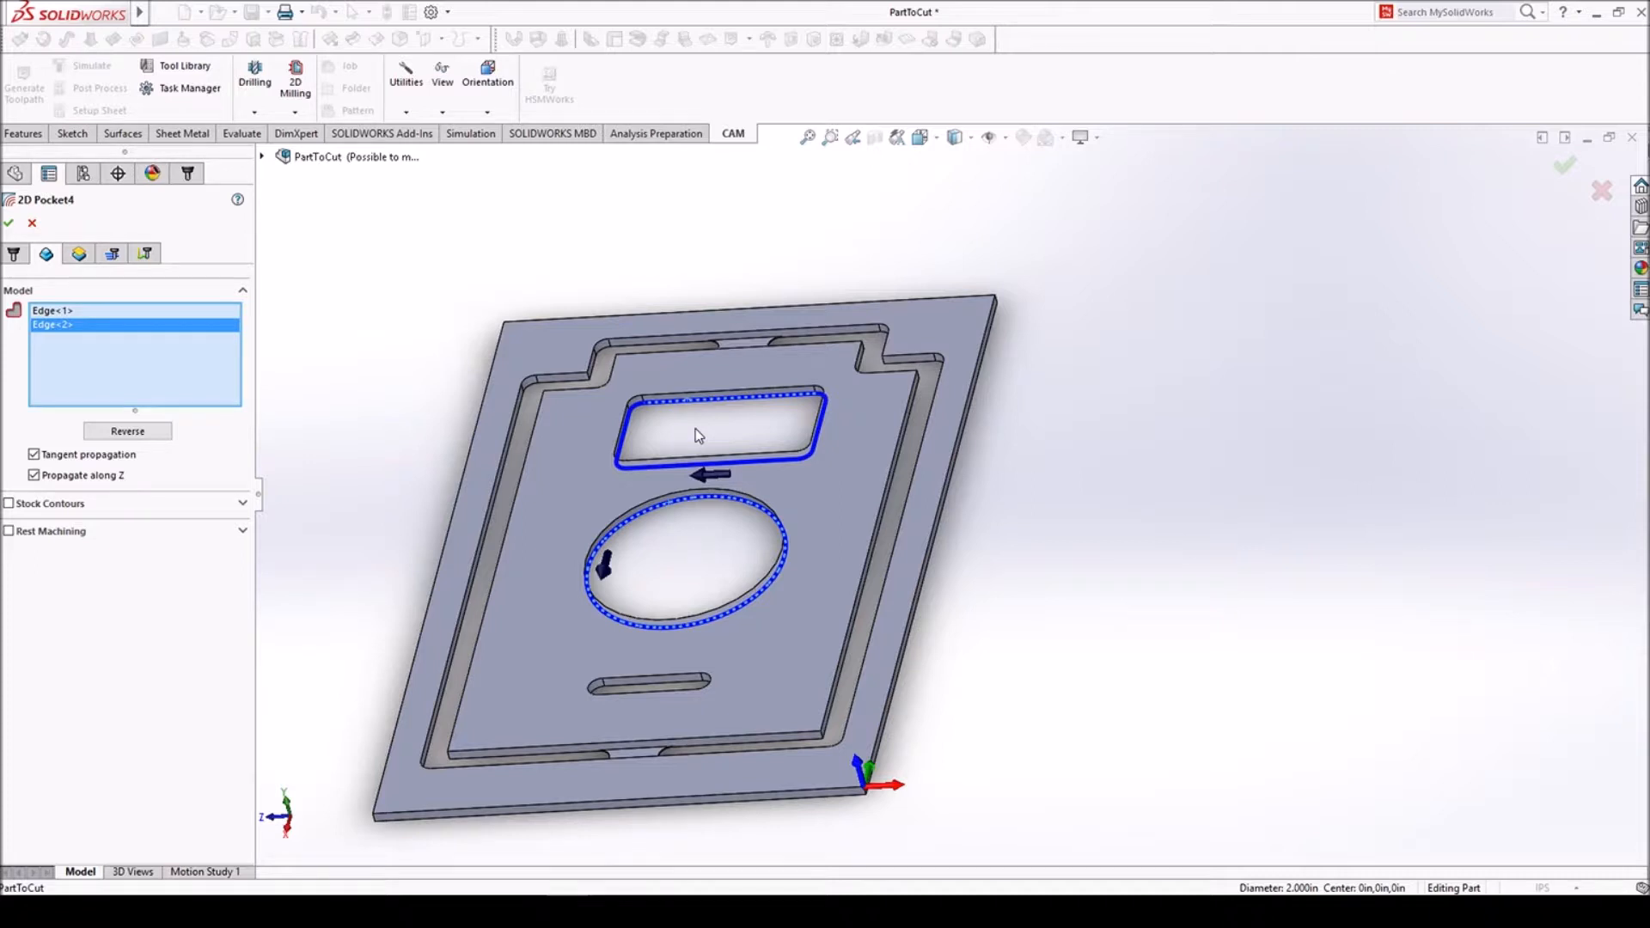
# - Examine the pocket's clearance, retract, feed, top and bottom height planes from the side of the plate
pyautogui.click(79, 255)
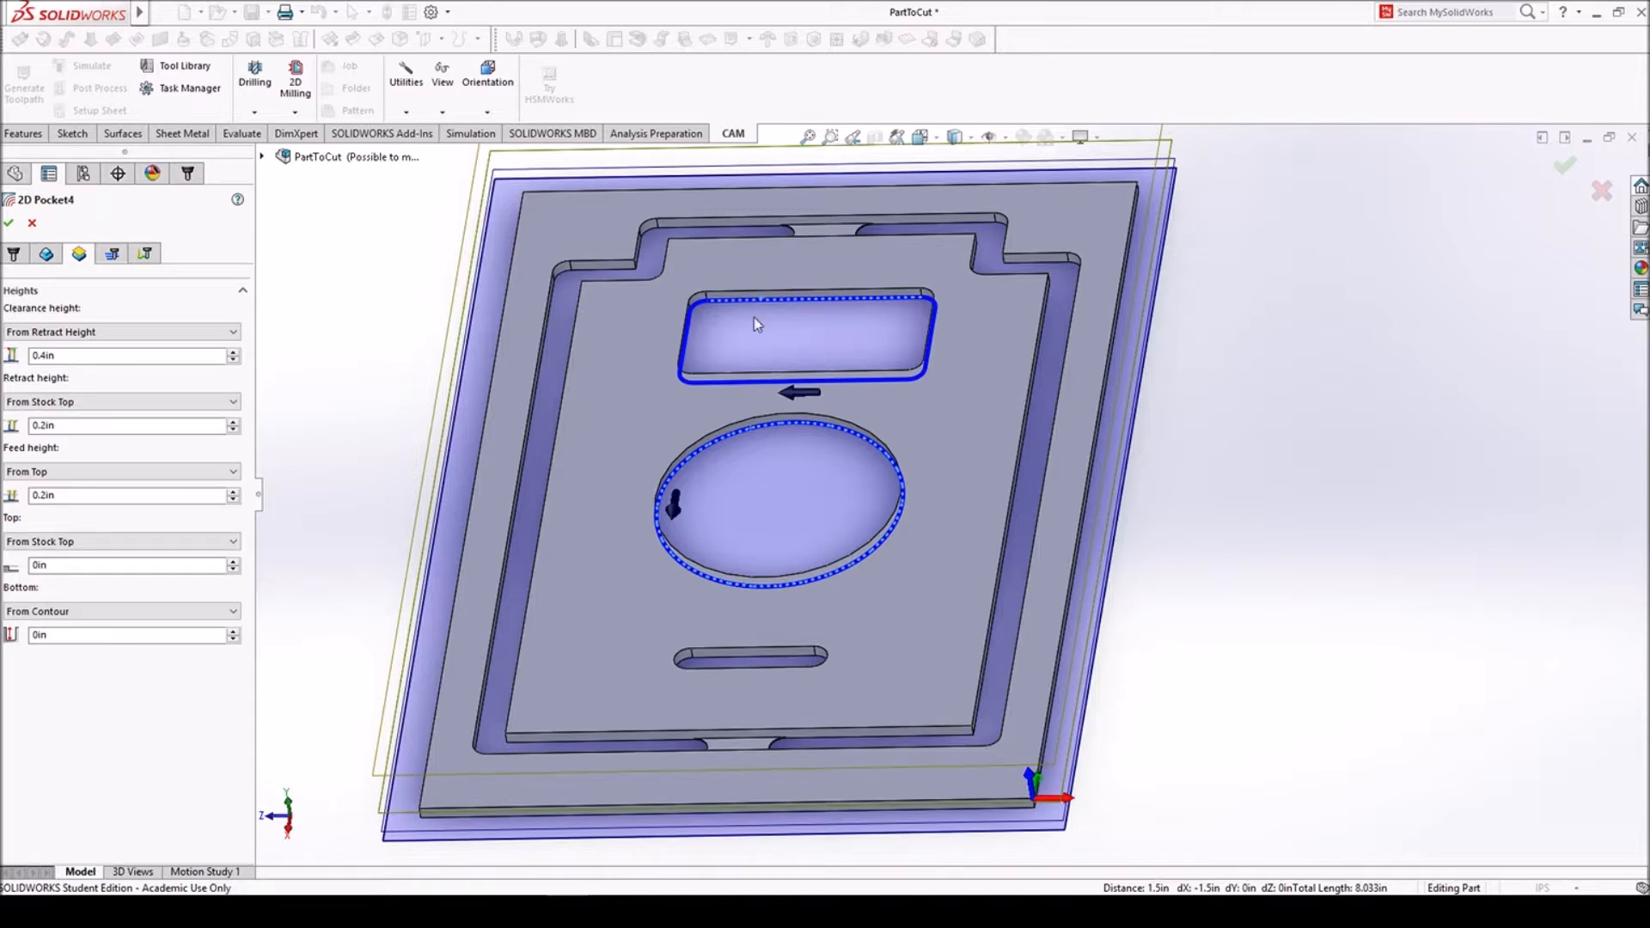
pyautogui.moveTo(128, 341)
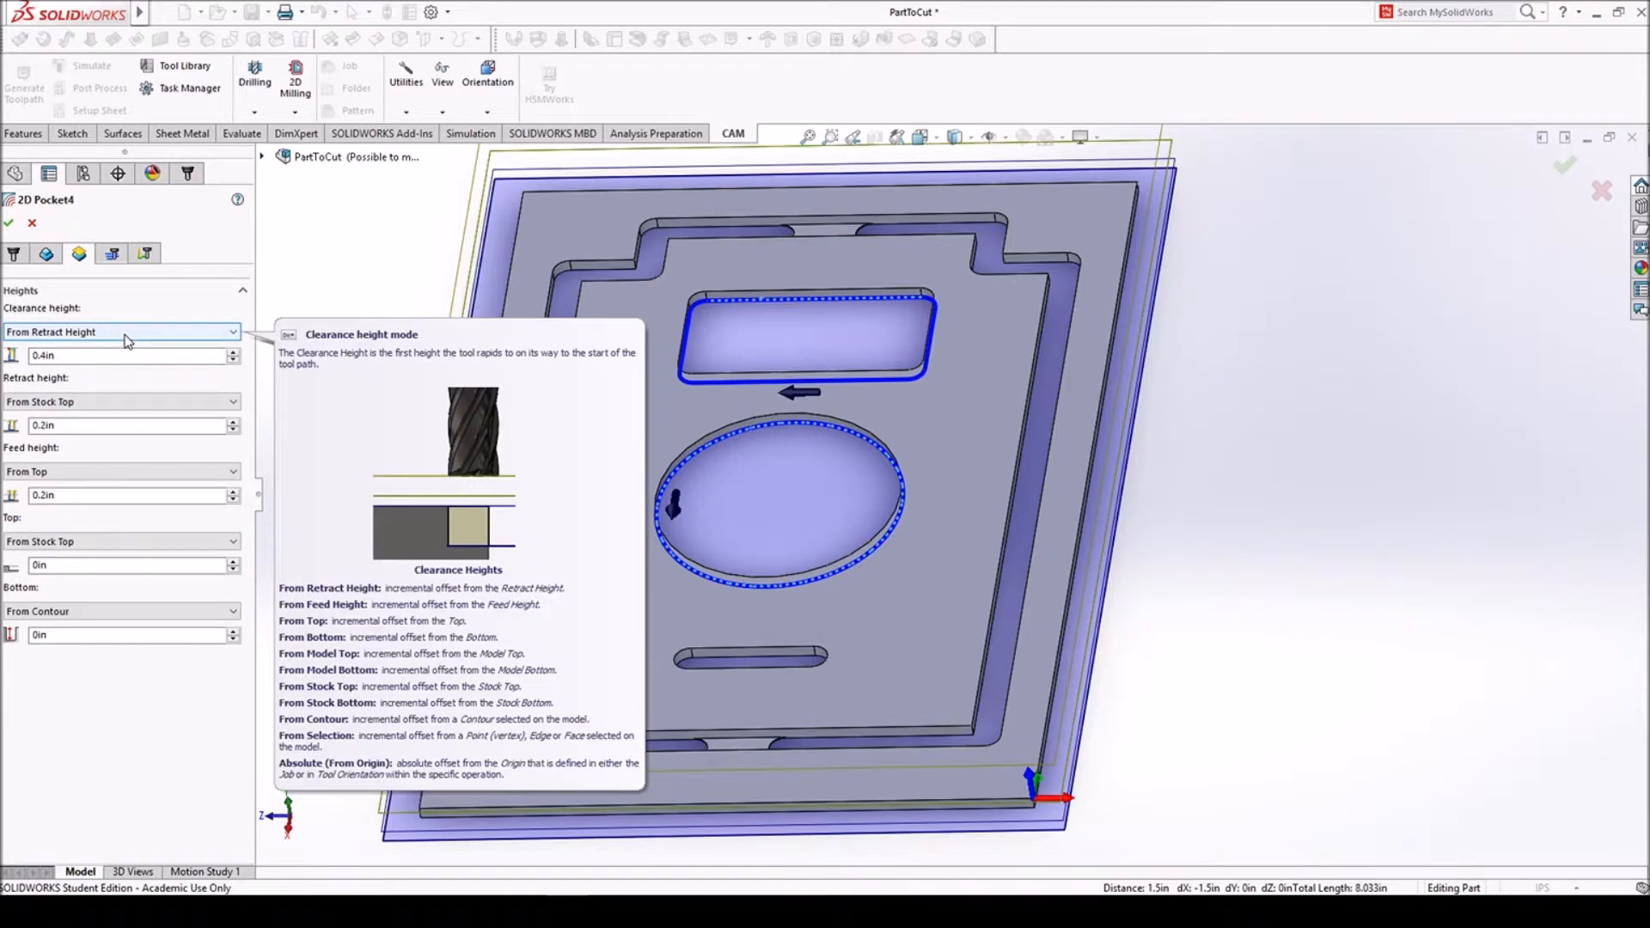
pyautogui.moveTo(920, 413); pyautogui.dragTo(934, 481, button='middle')
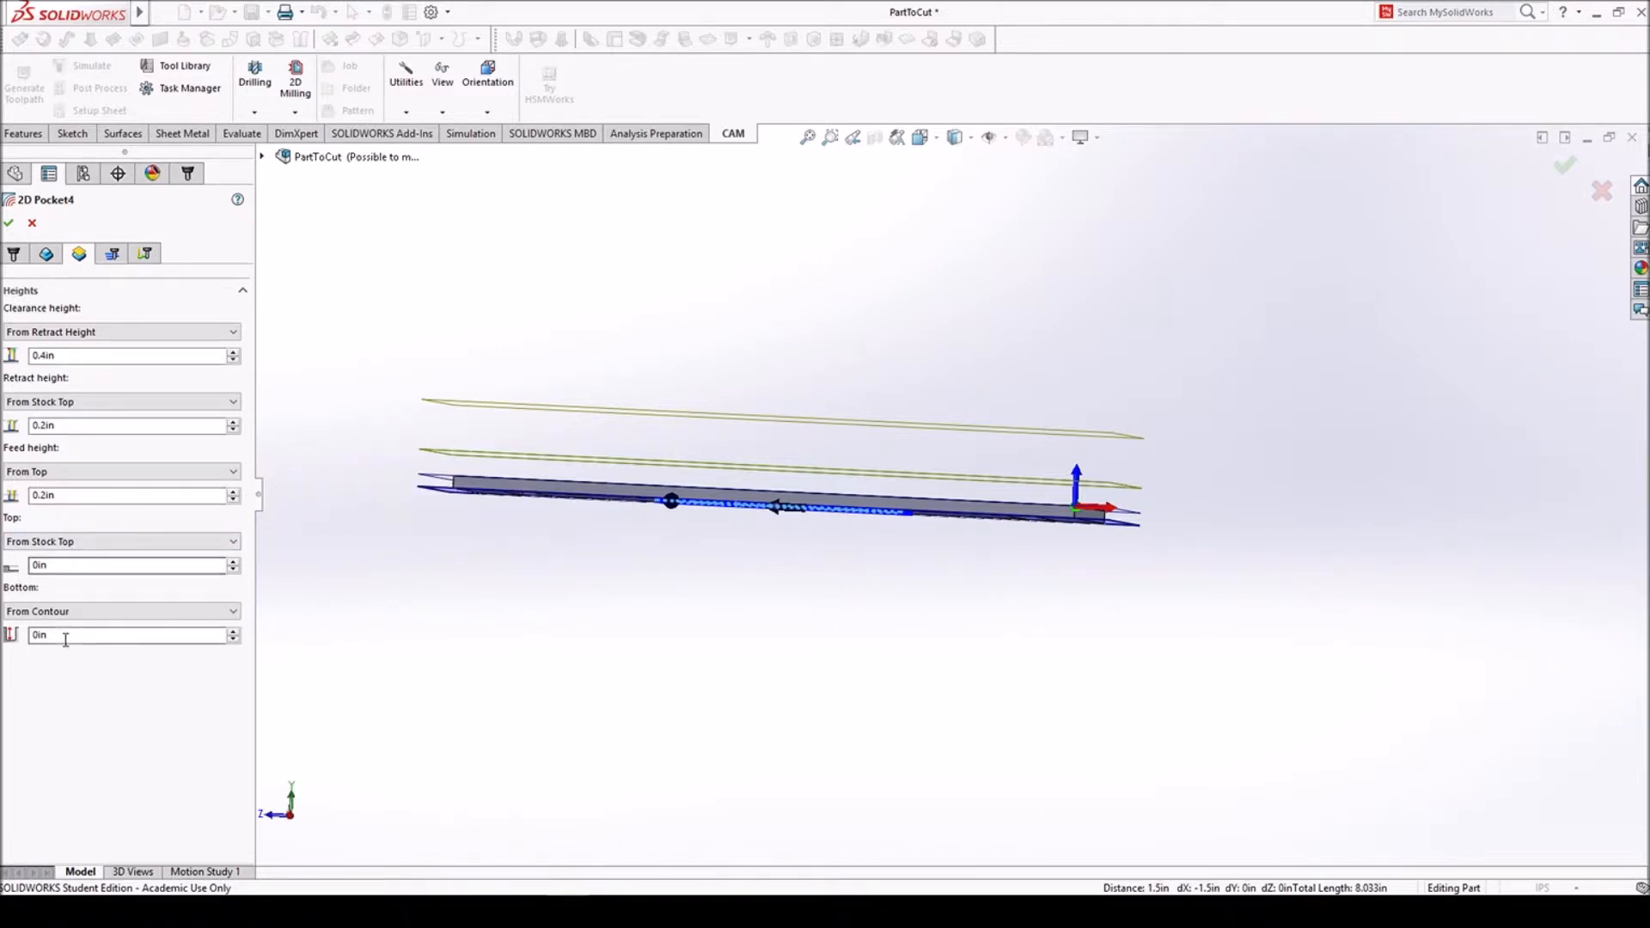
pyautogui.scroll(-3, 535, 500)
pyautogui.moveTo(521, 484); pyautogui.dragTo(480, 534, button='middle')
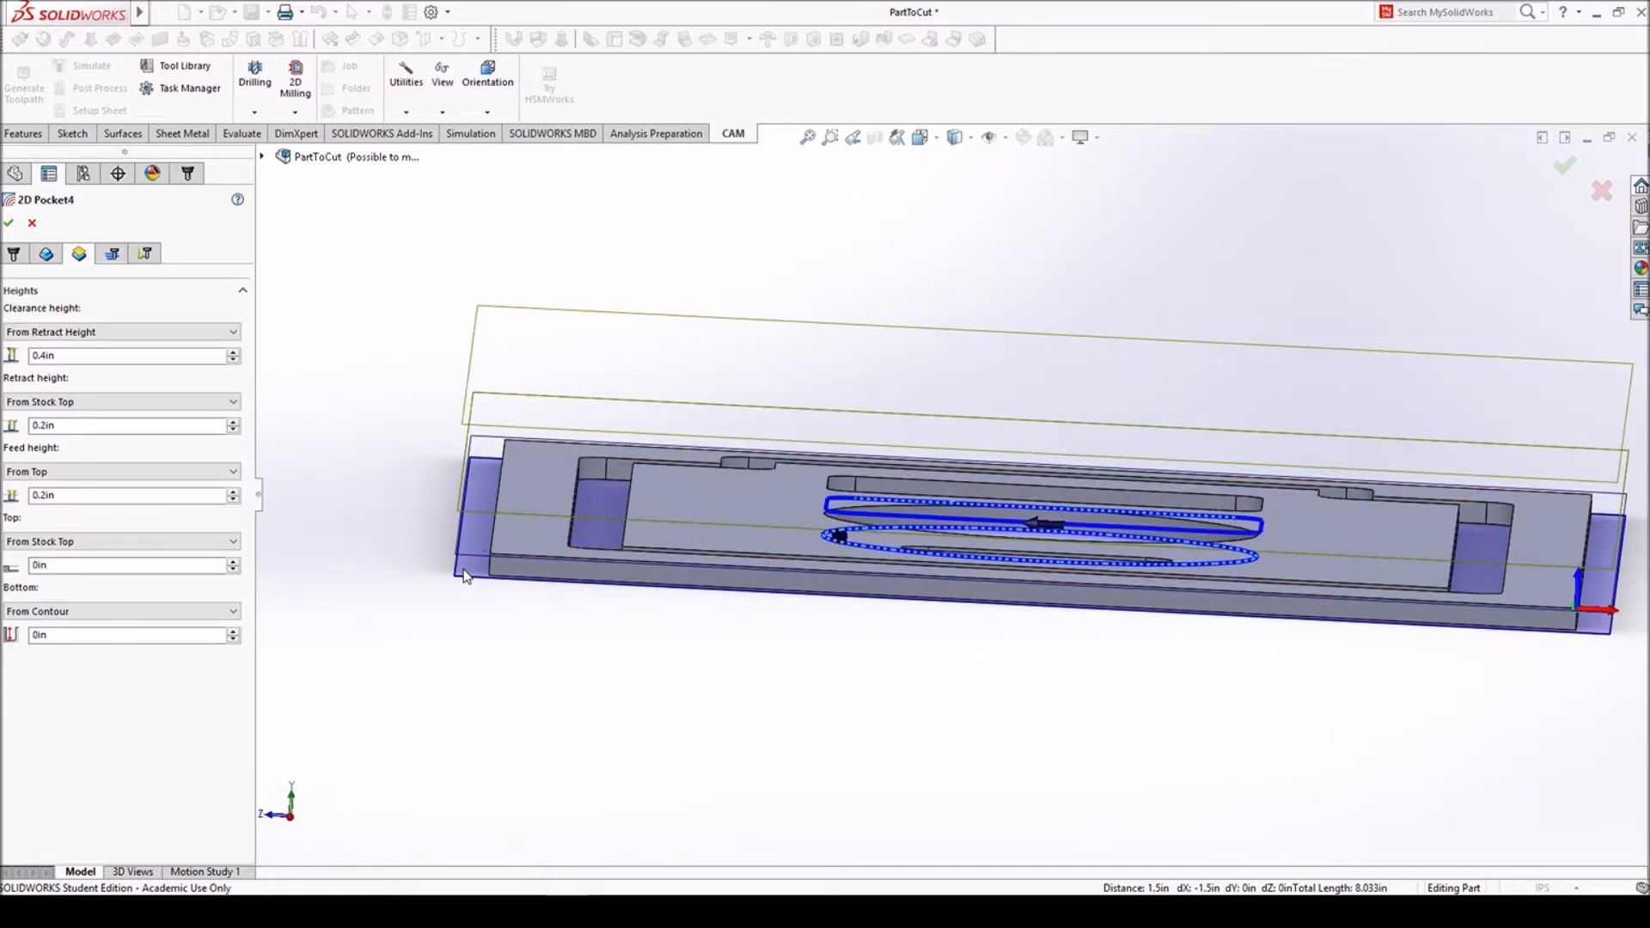
pyautogui.moveTo(888, 578); pyautogui.dragTo(792, 705, button='middle')
pyautogui.scroll(3, 949, 494)
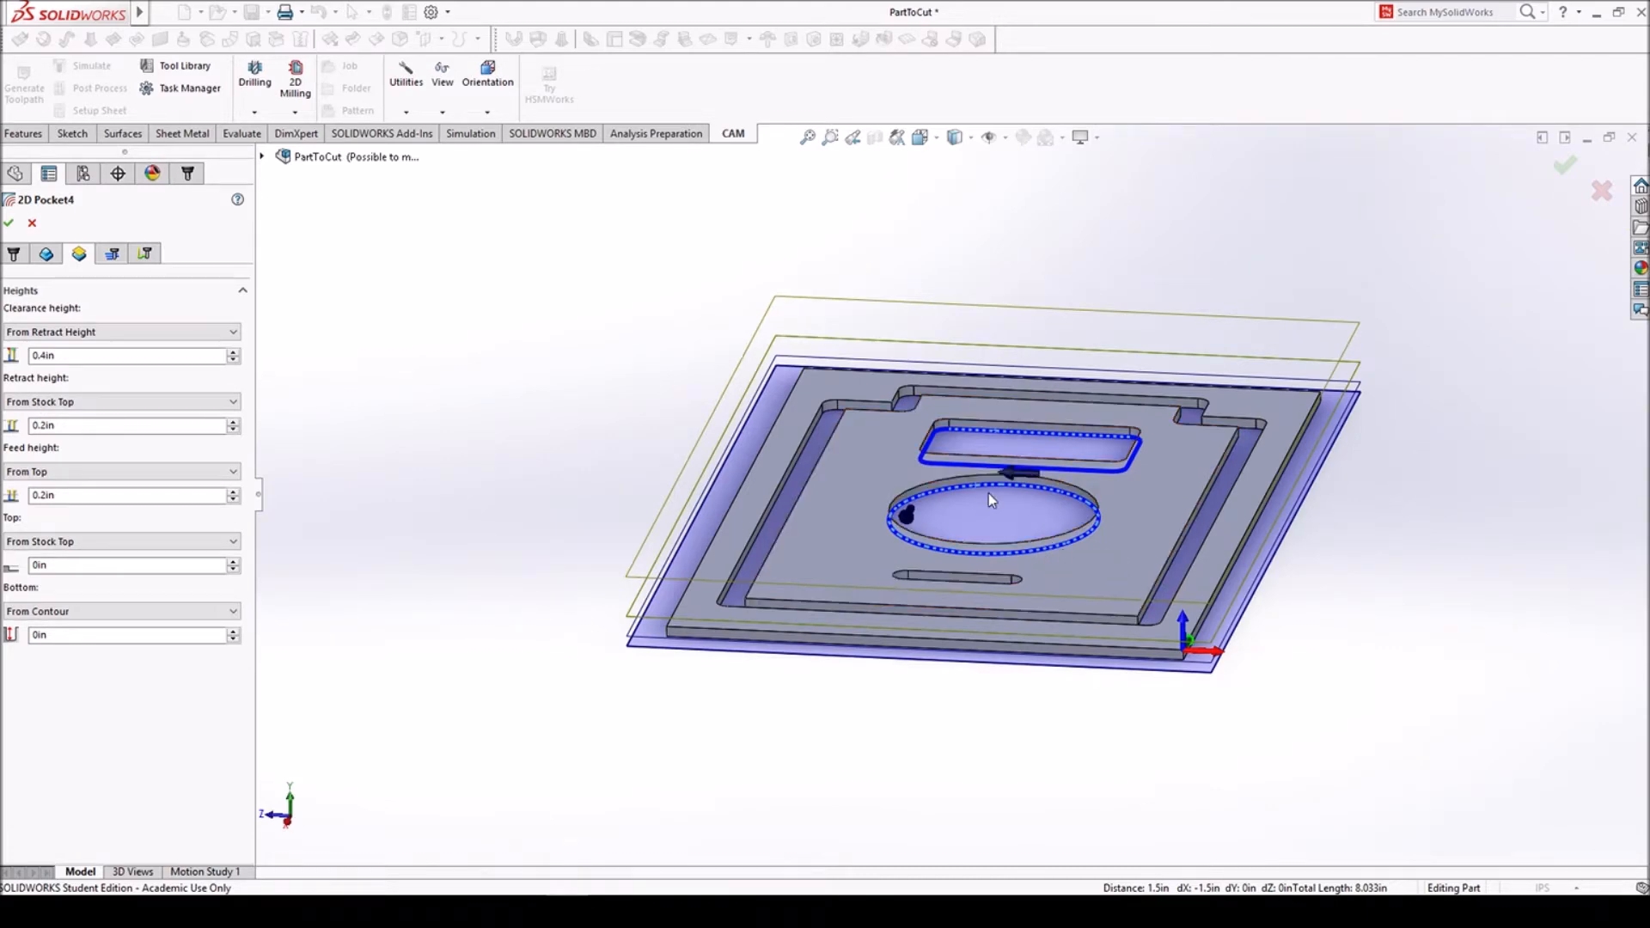
# - Set the pocket passes to right compensation, enable multiple depths with a 0.025 in stepdown, and disable stock to leave
pyautogui.click(112, 254)
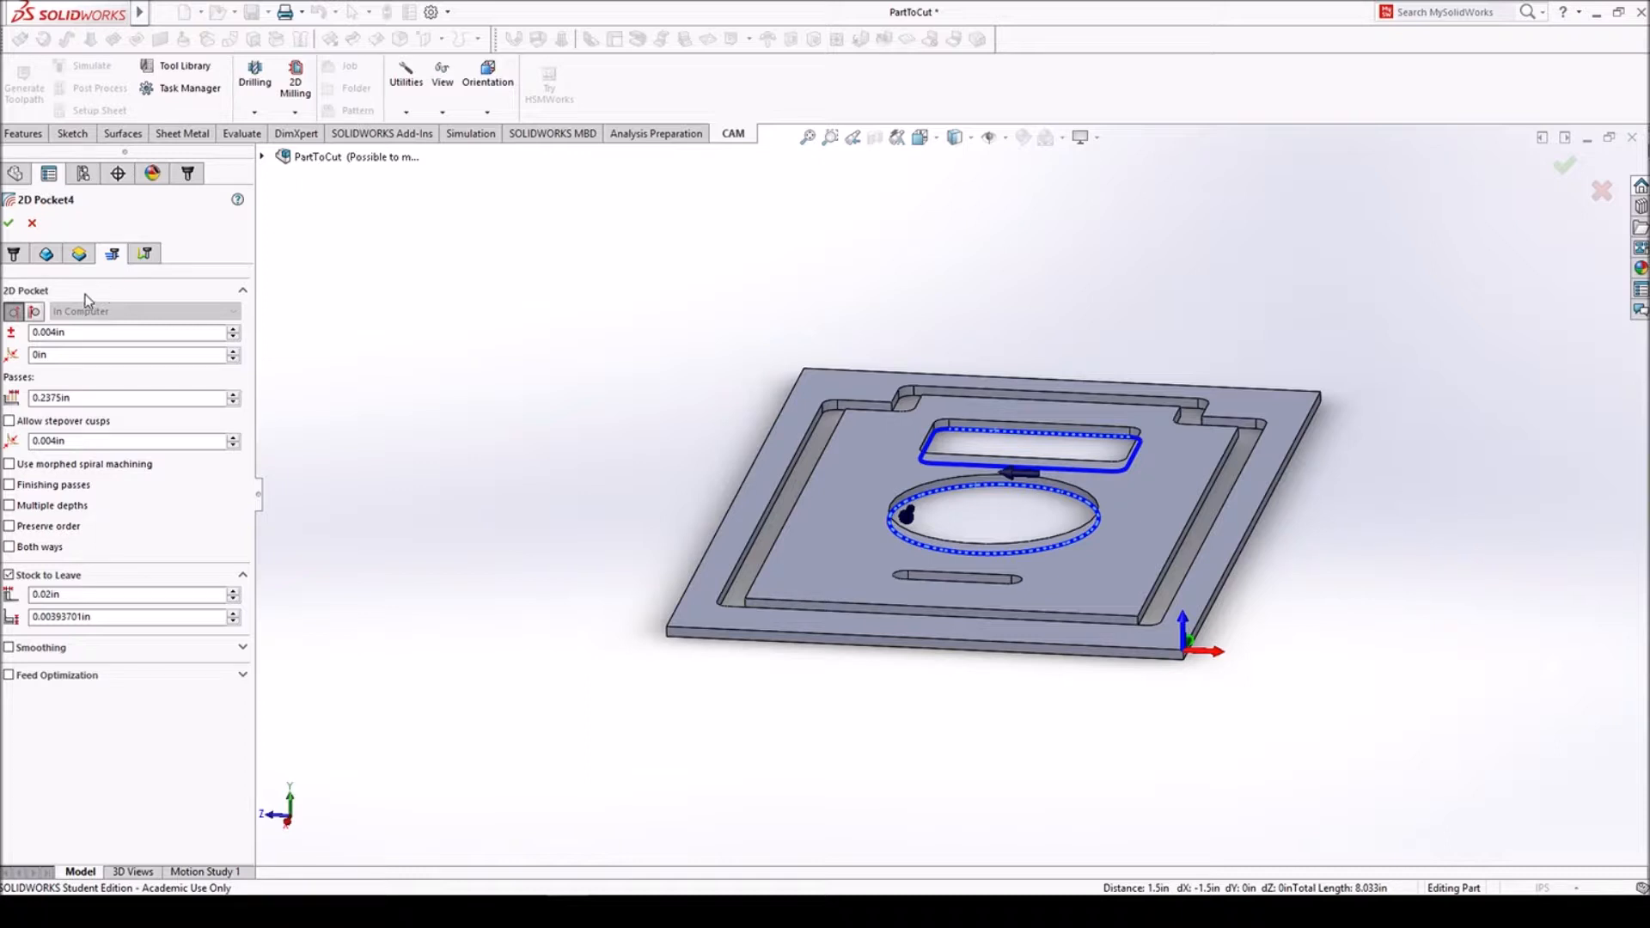
pyautogui.click(36, 313)
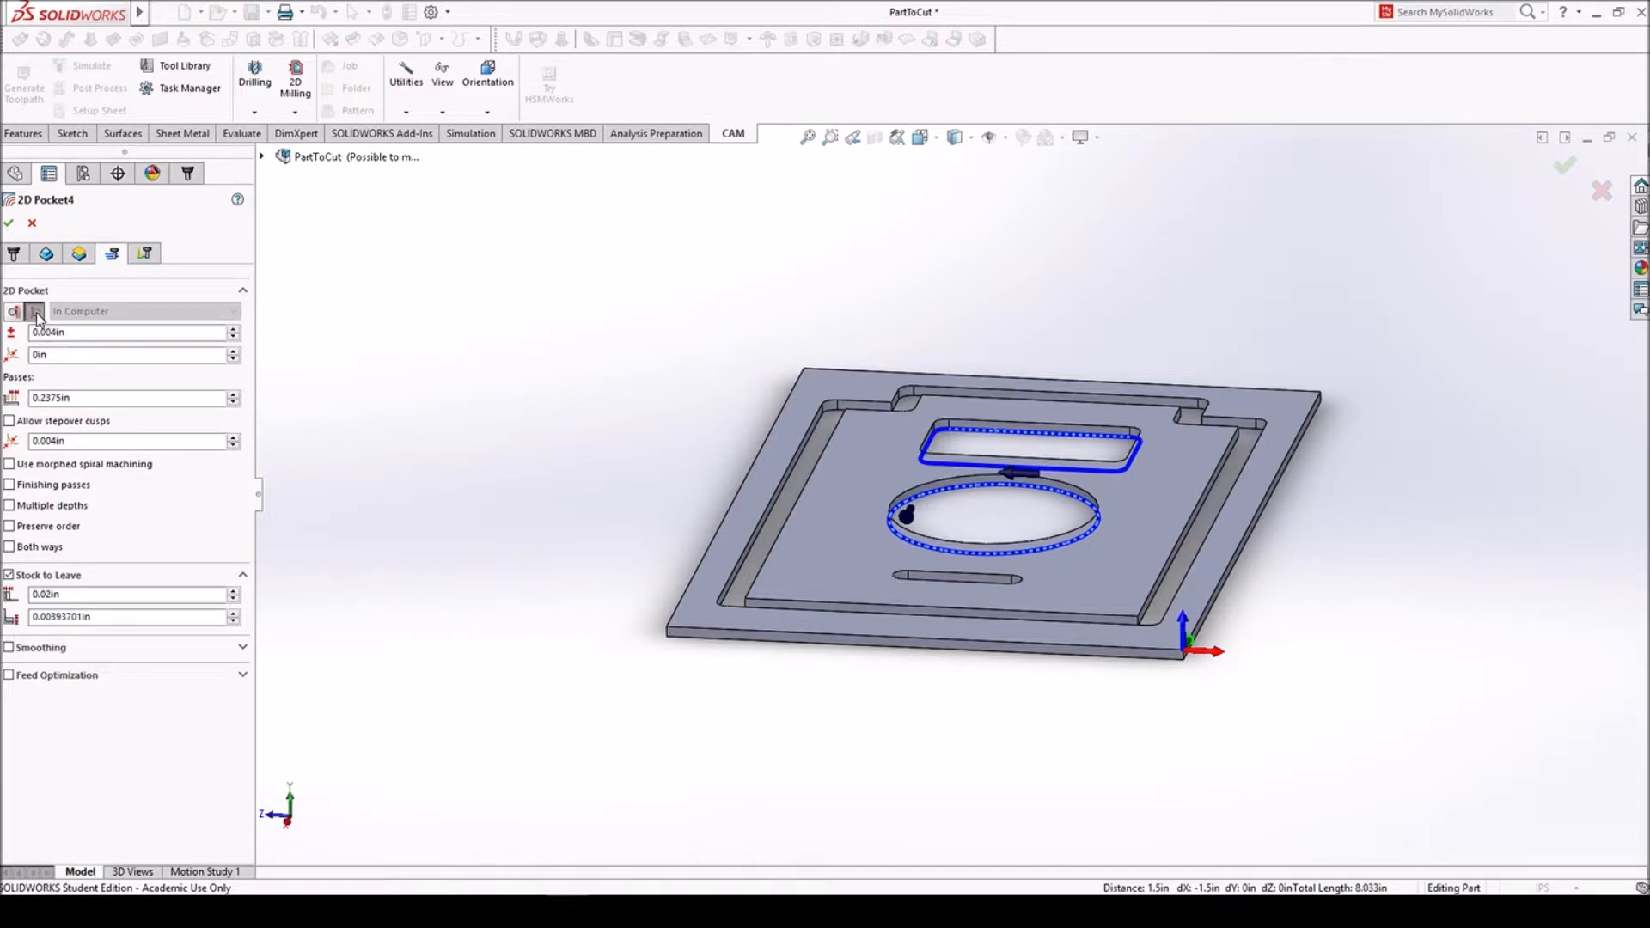
pyautogui.click(10, 507)
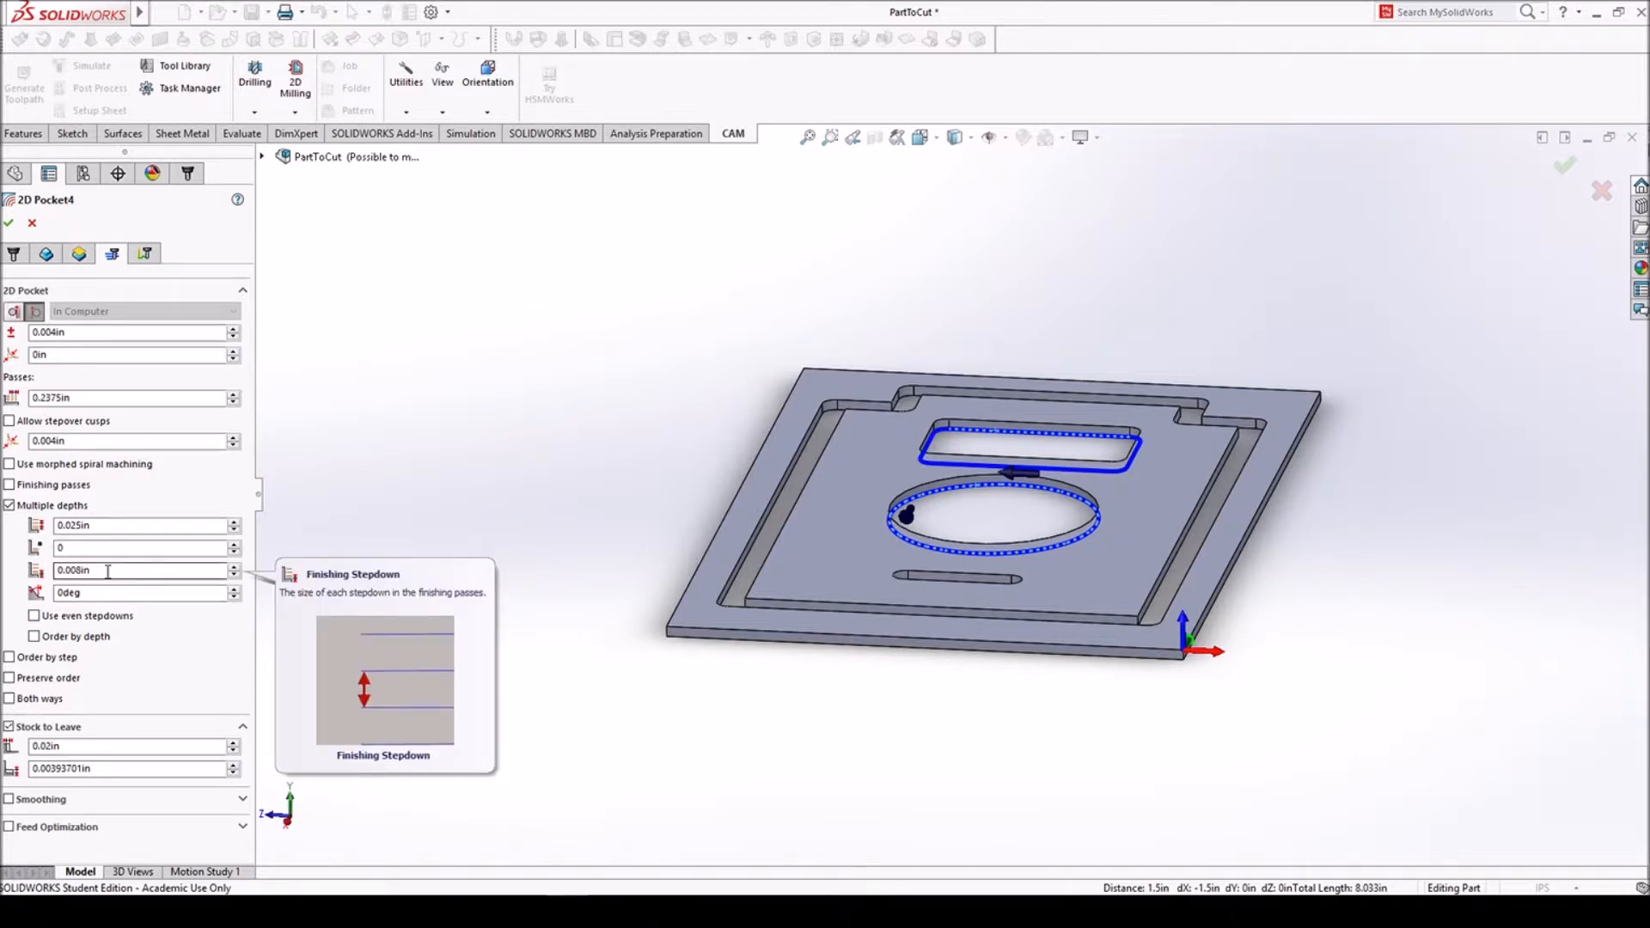
pyautogui.click(9, 727)
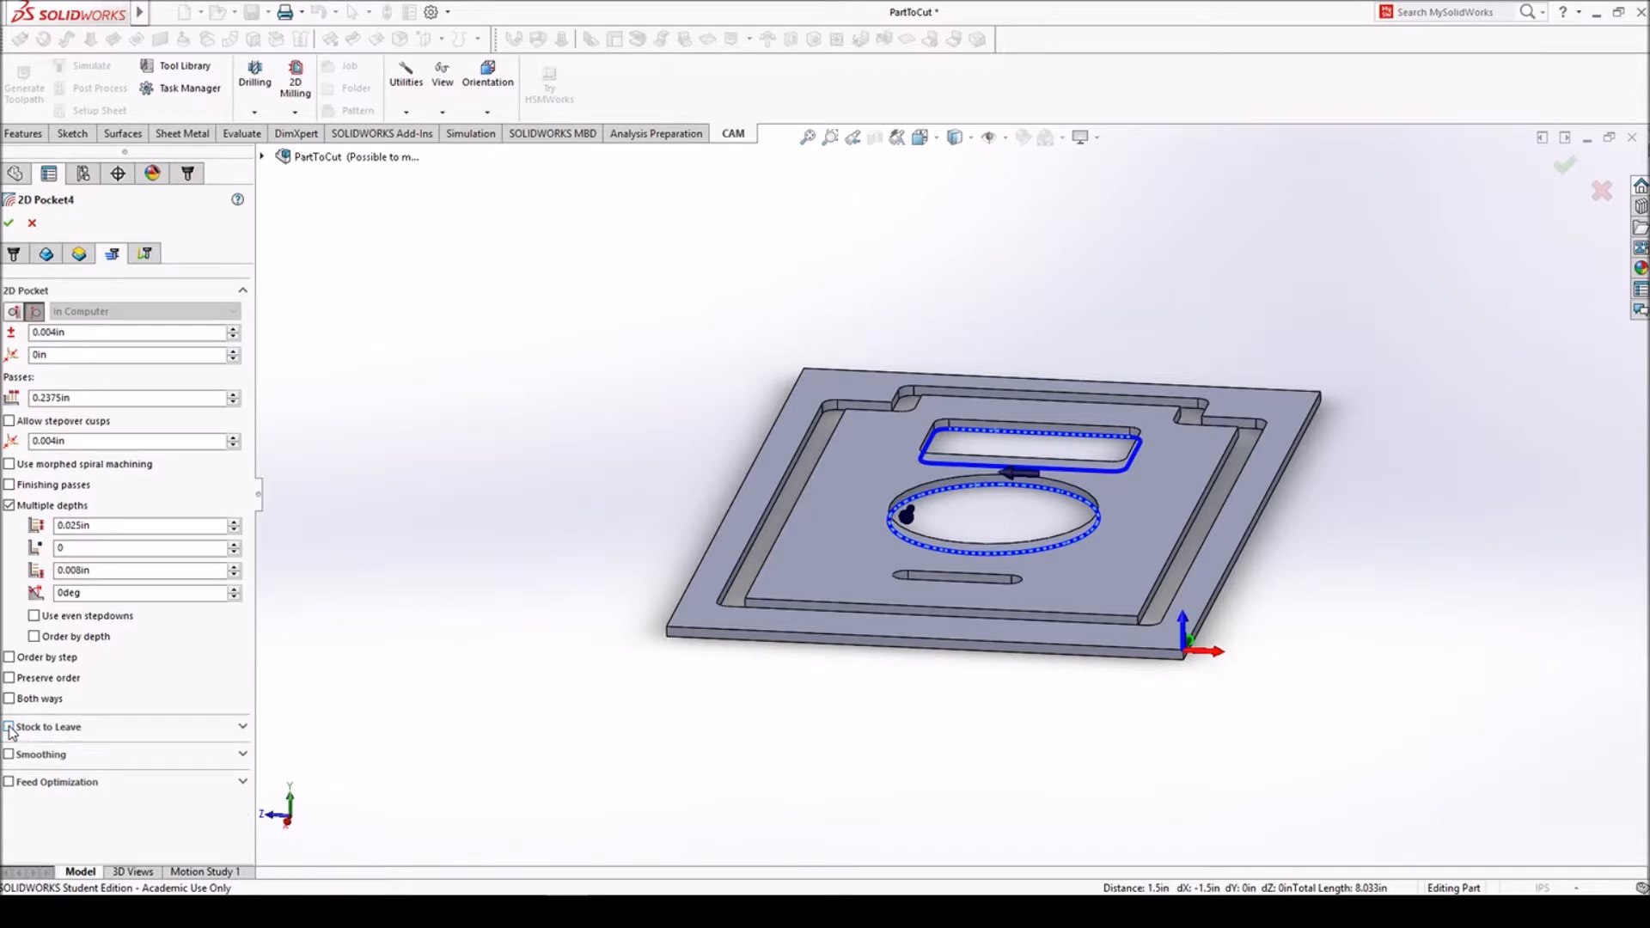
# - Disable the pocket's lead-in and lead-out, set its ramping to Plunge, and generate the toolpath
pyautogui.click(145, 258)
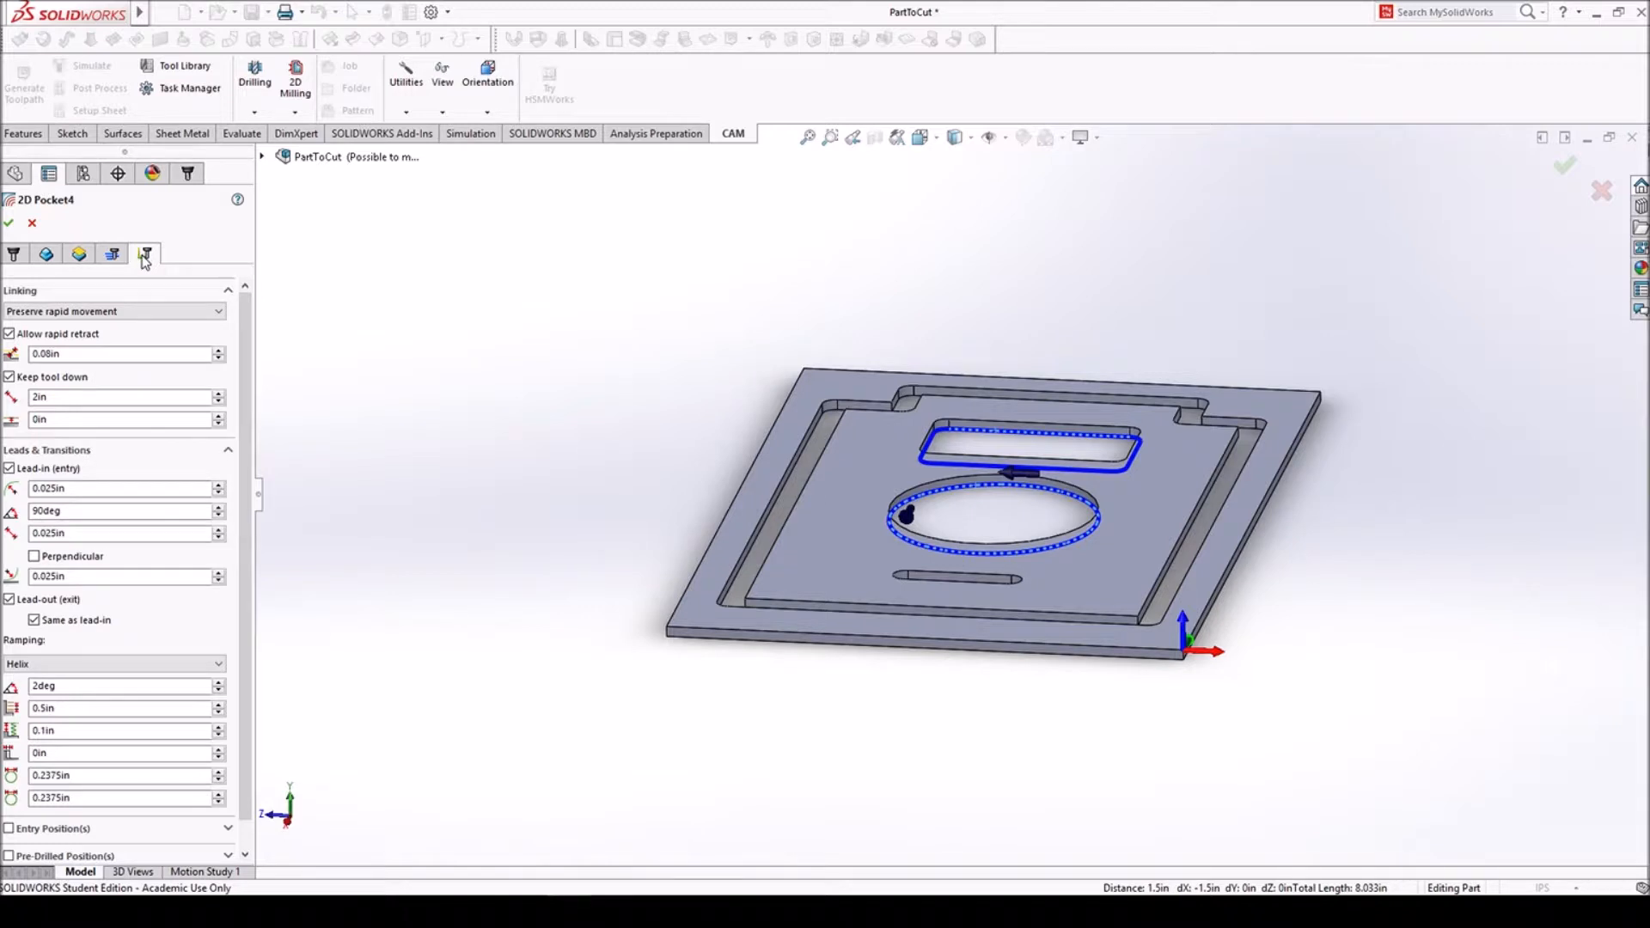
pyautogui.click(9, 469)
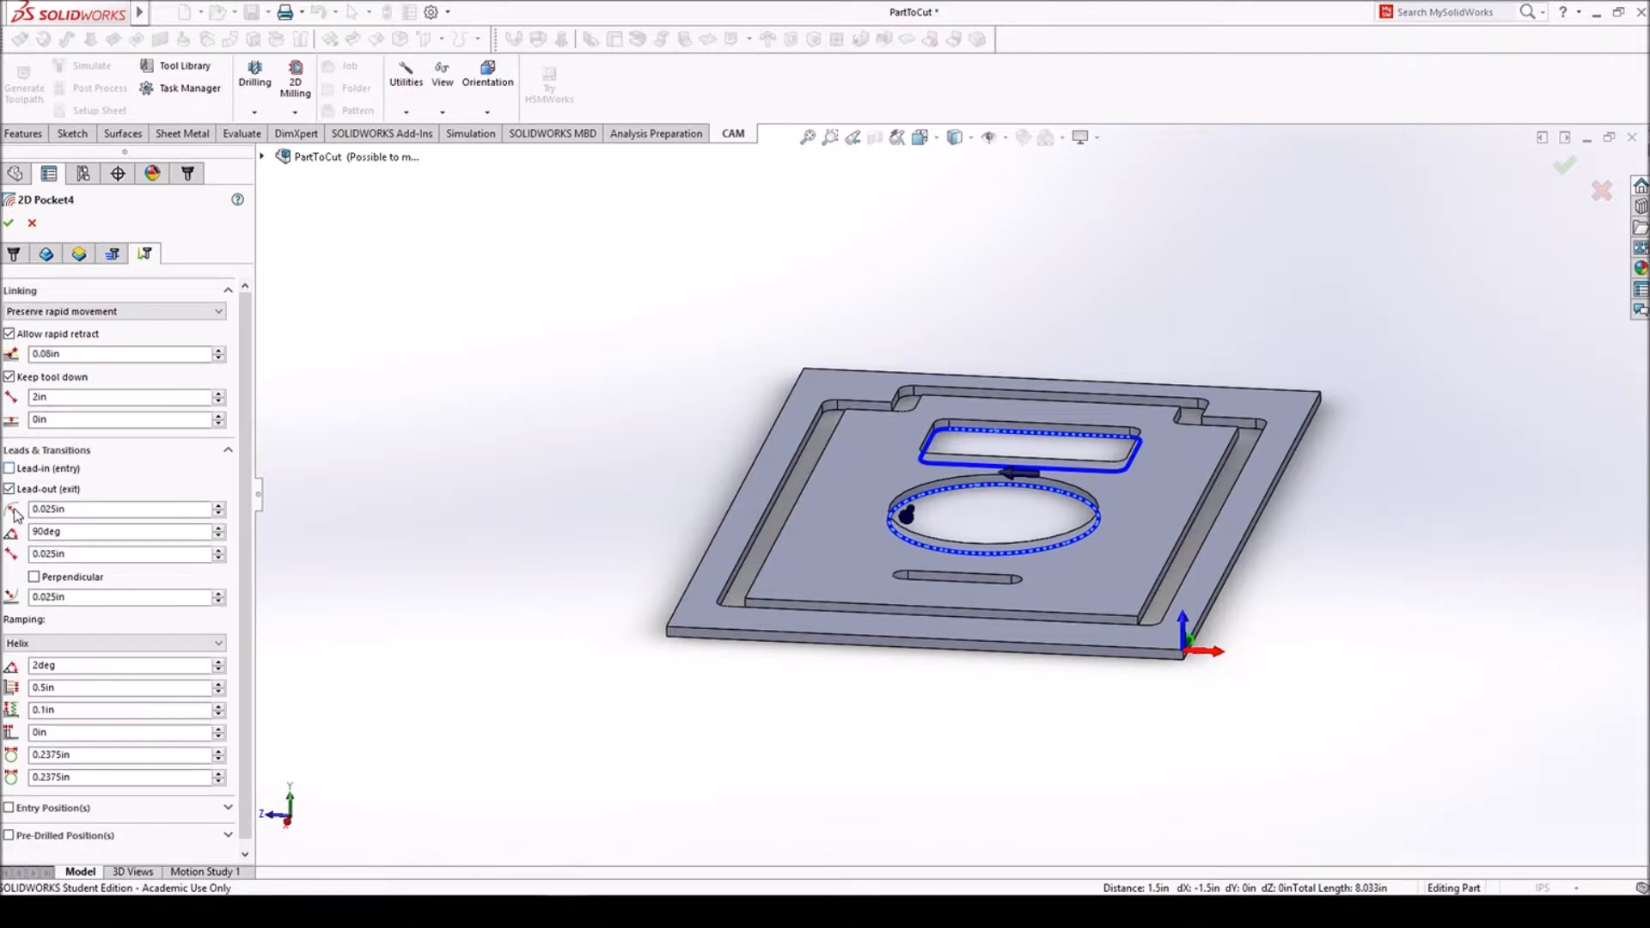
pyautogui.click(9, 490)
pyautogui.click(39, 533)
pyautogui.click(38, 572)
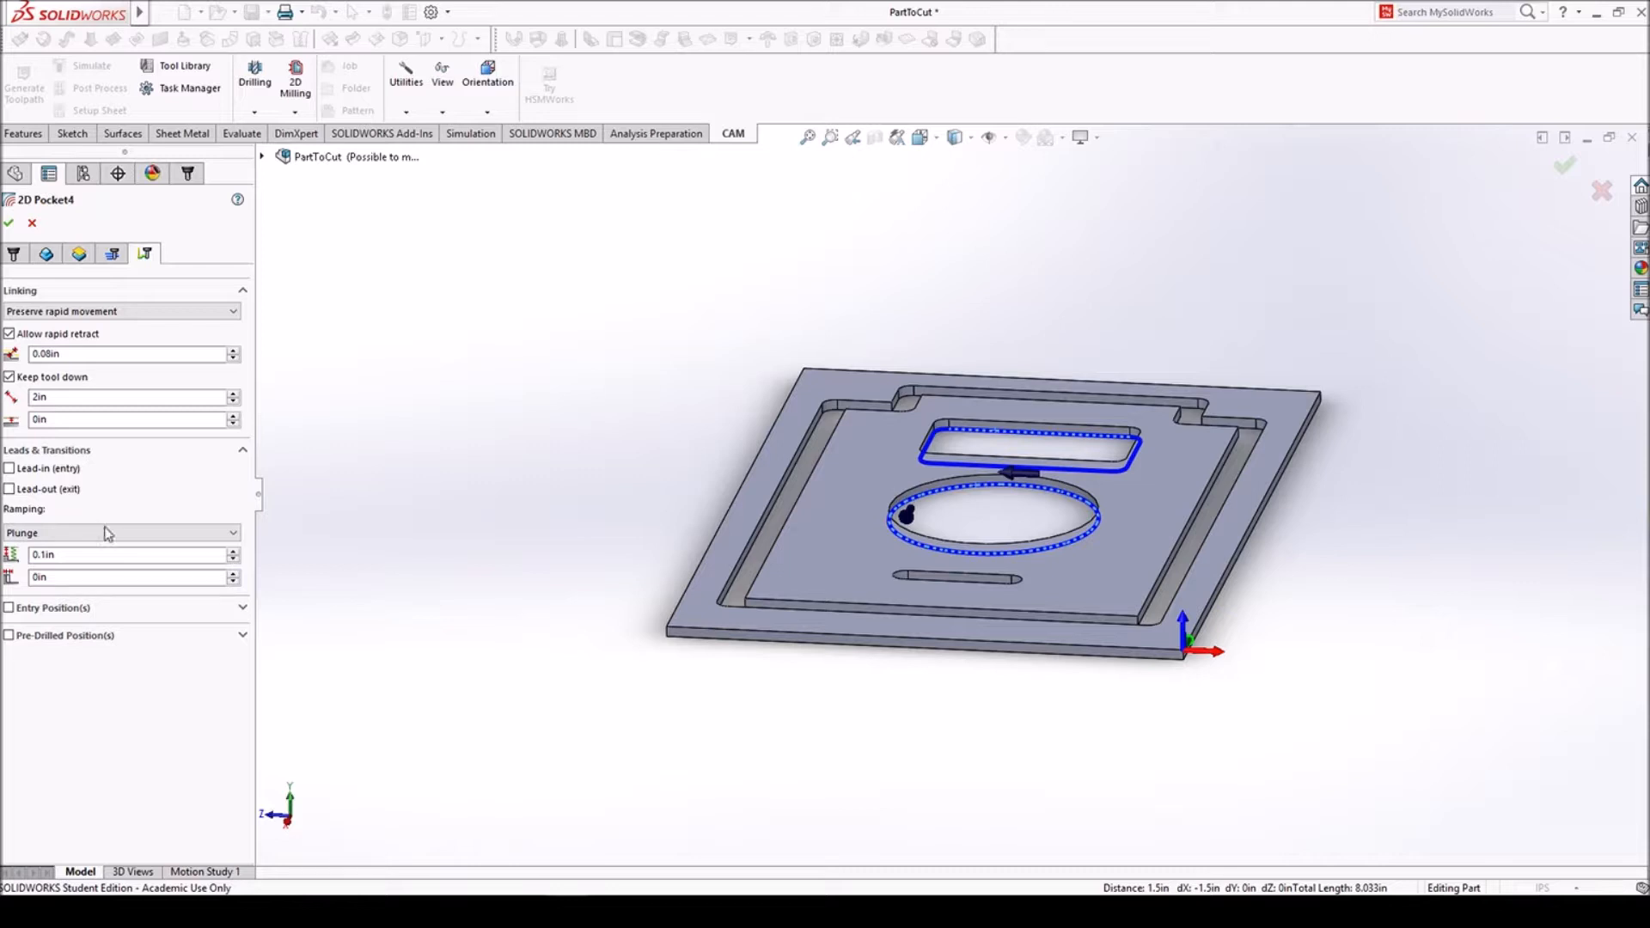
pyautogui.click(10, 225)
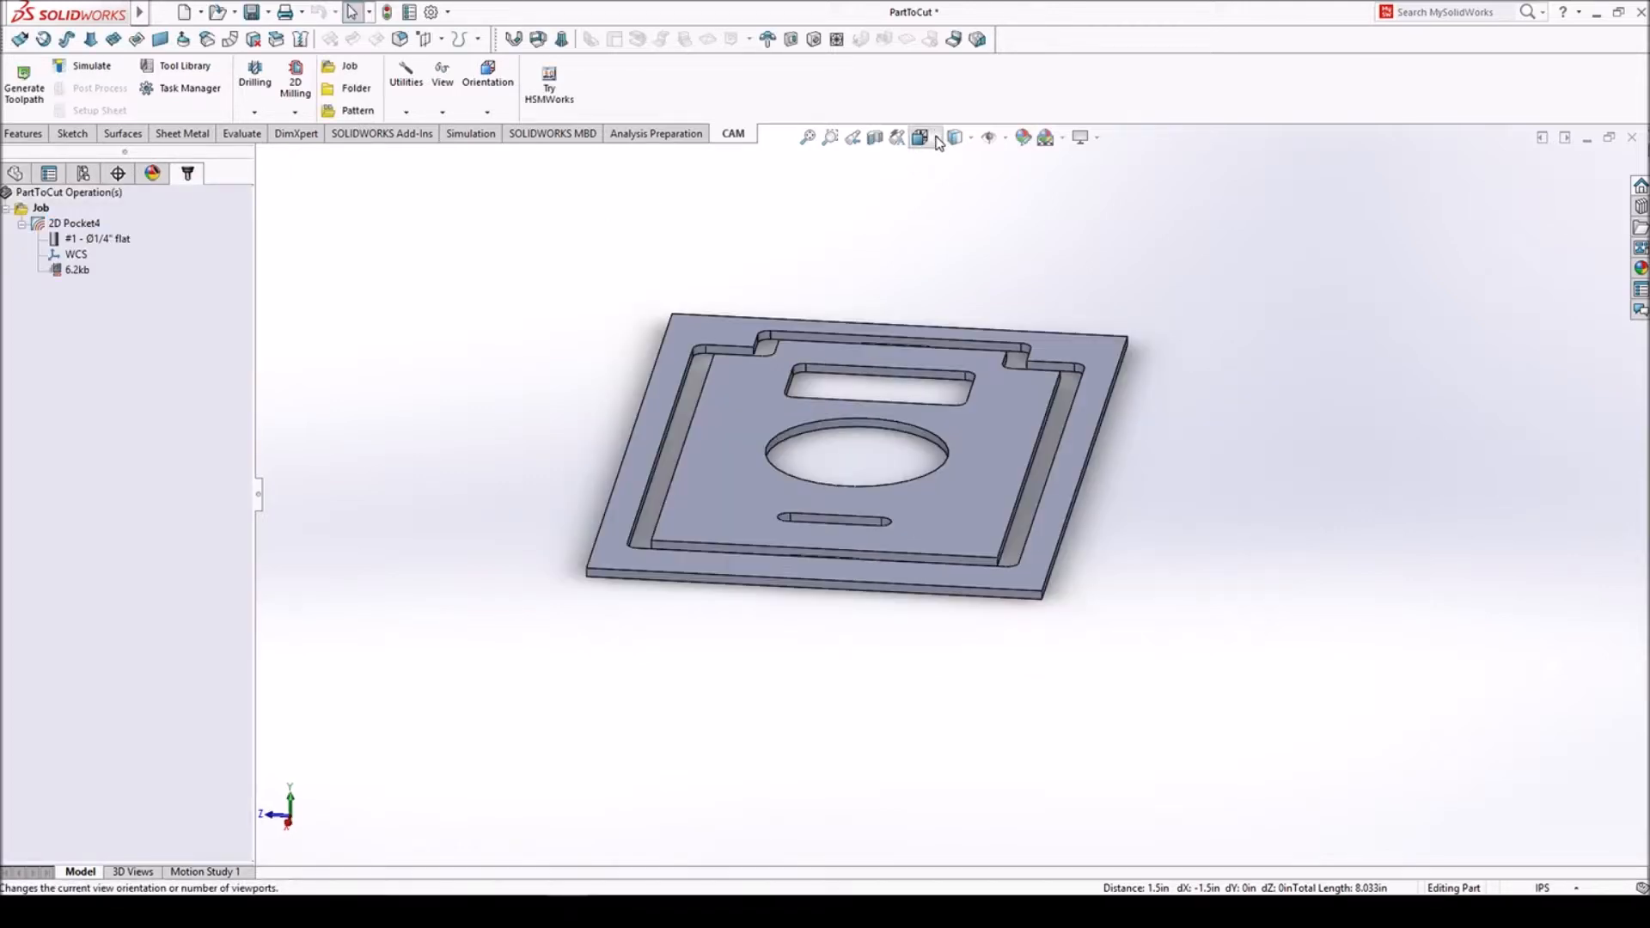
# - Start a Slot operation with the 1/4" flat mill and select the bottom edge of the small rounded slot
pyautogui.click(939, 142)
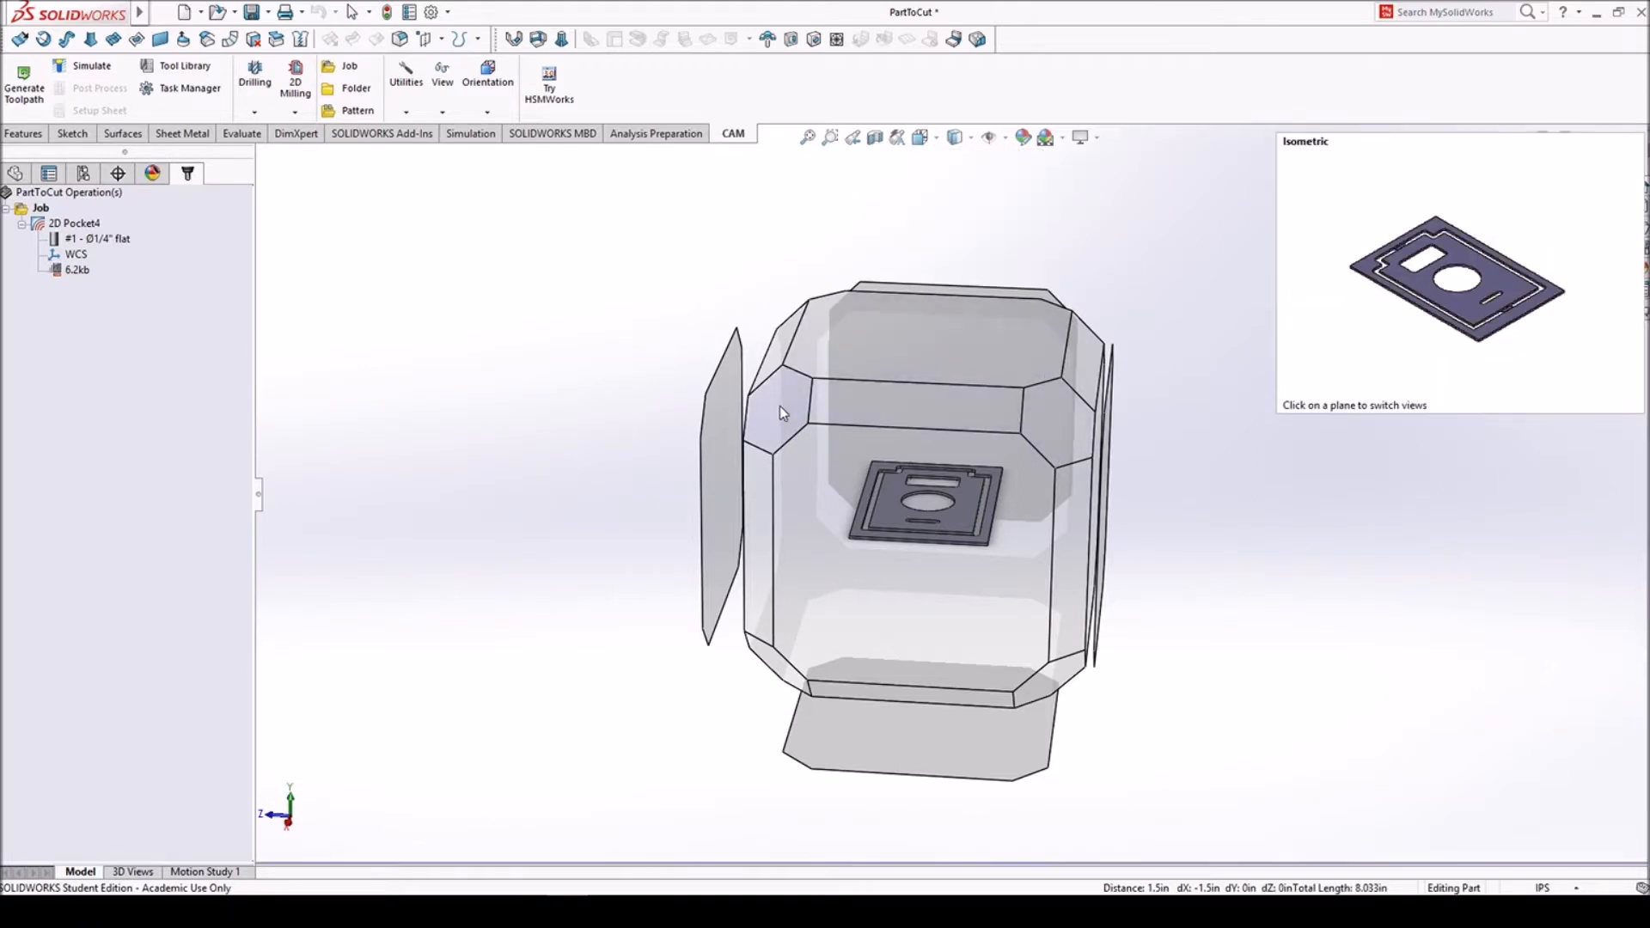
pyautogui.click(780, 411)
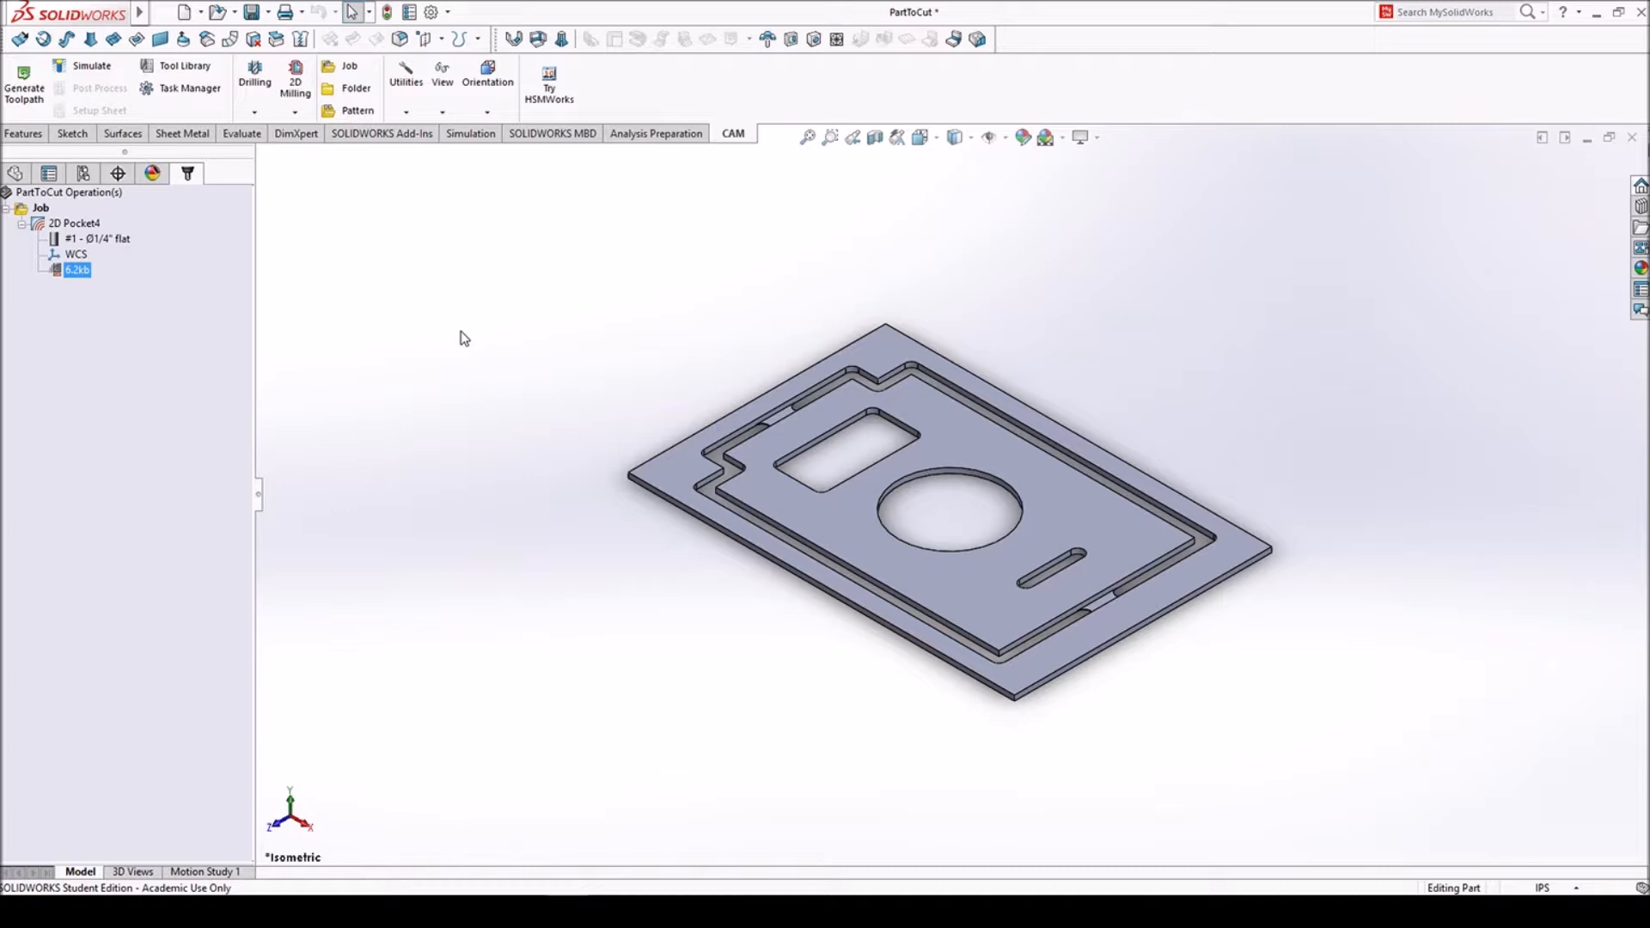
pyautogui.click(296, 82)
pyautogui.click(323, 216)
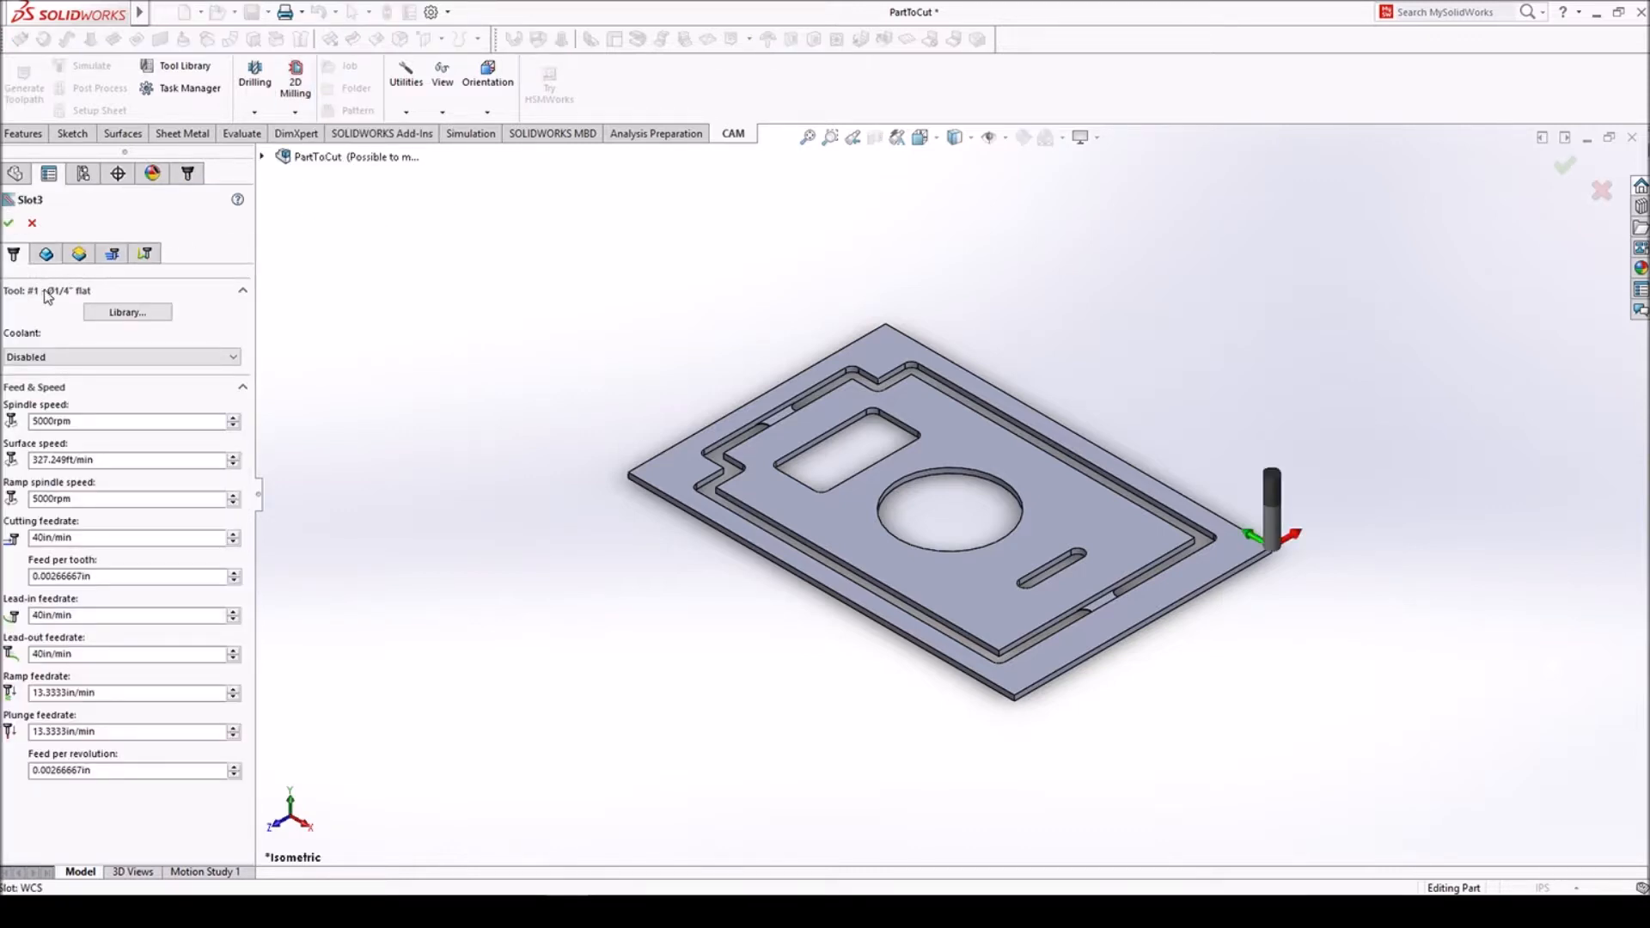
pyautogui.click(47, 253)
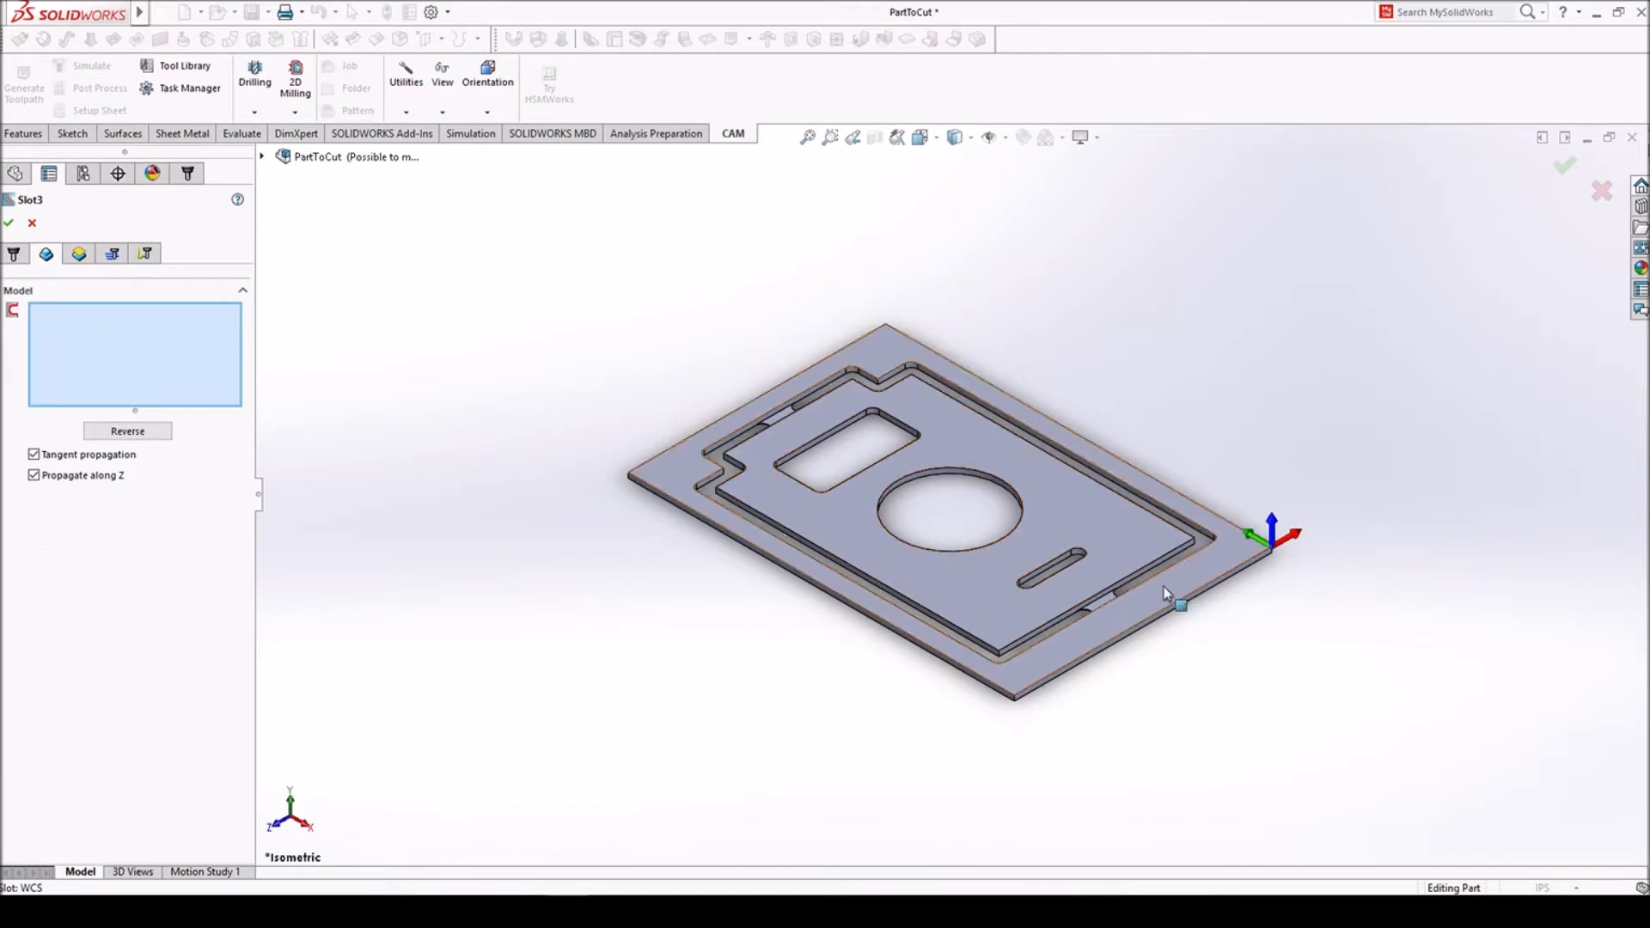
pyautogui.scroll(-5, 1057, 559)
pyautogui.click(1039, 570)
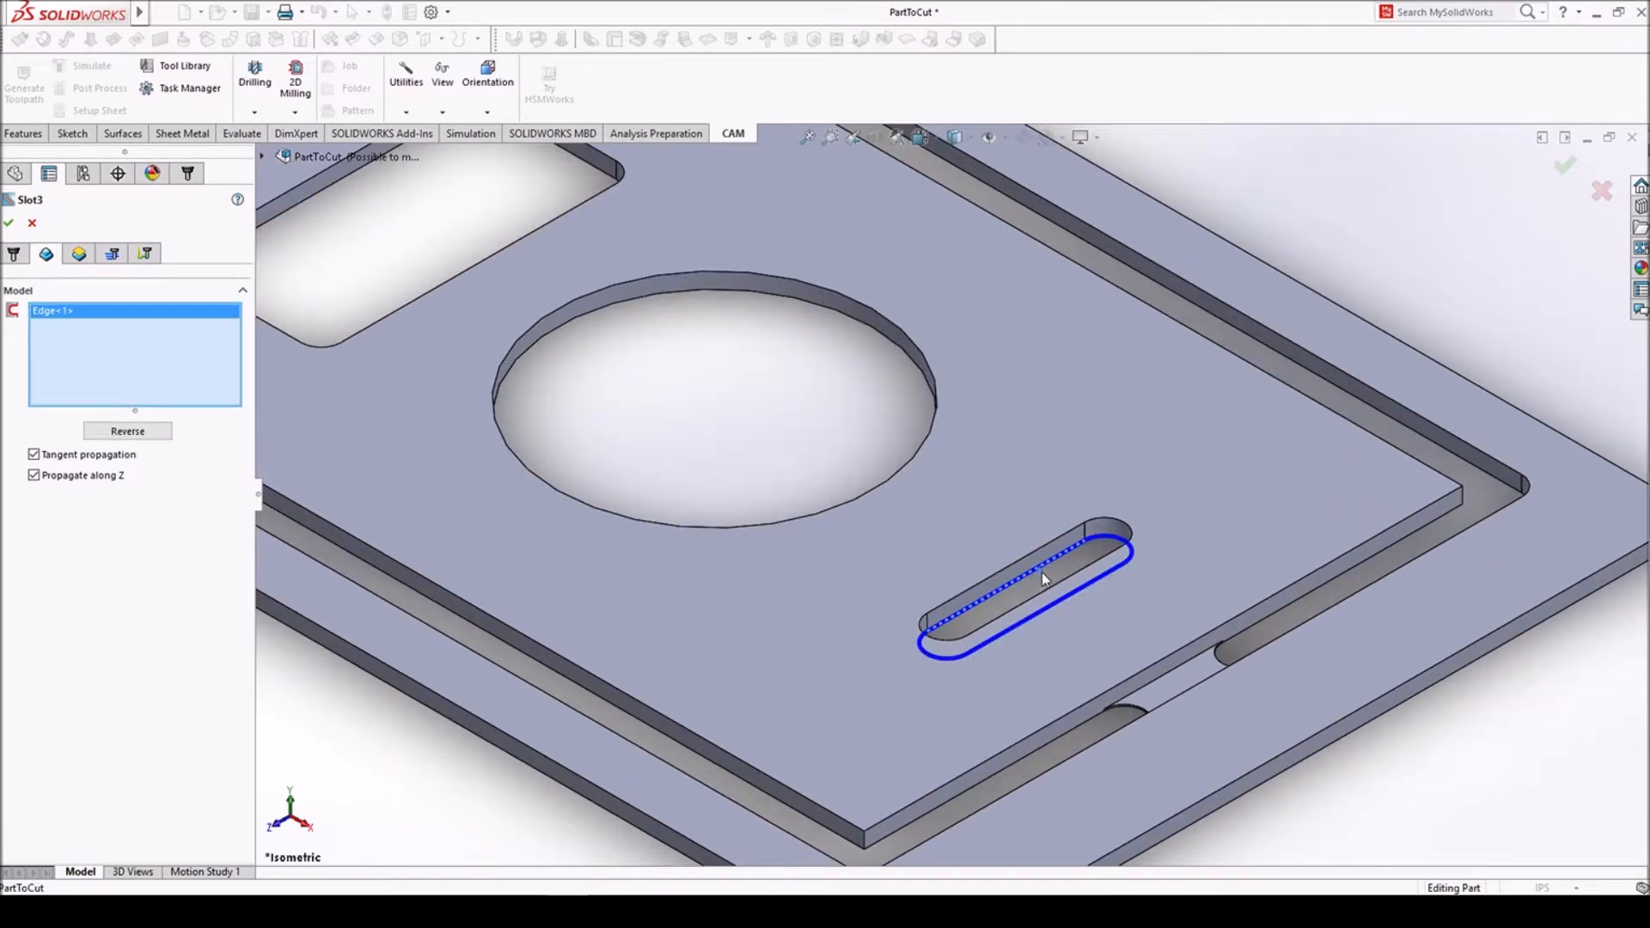
# - Check the slot operation's heights, passes and linking, leave multiple depths off, then generate its toolpath and inspect it up close
pyautogui.click(79, 254)
pyautogui.scroll(4, 946, 516)
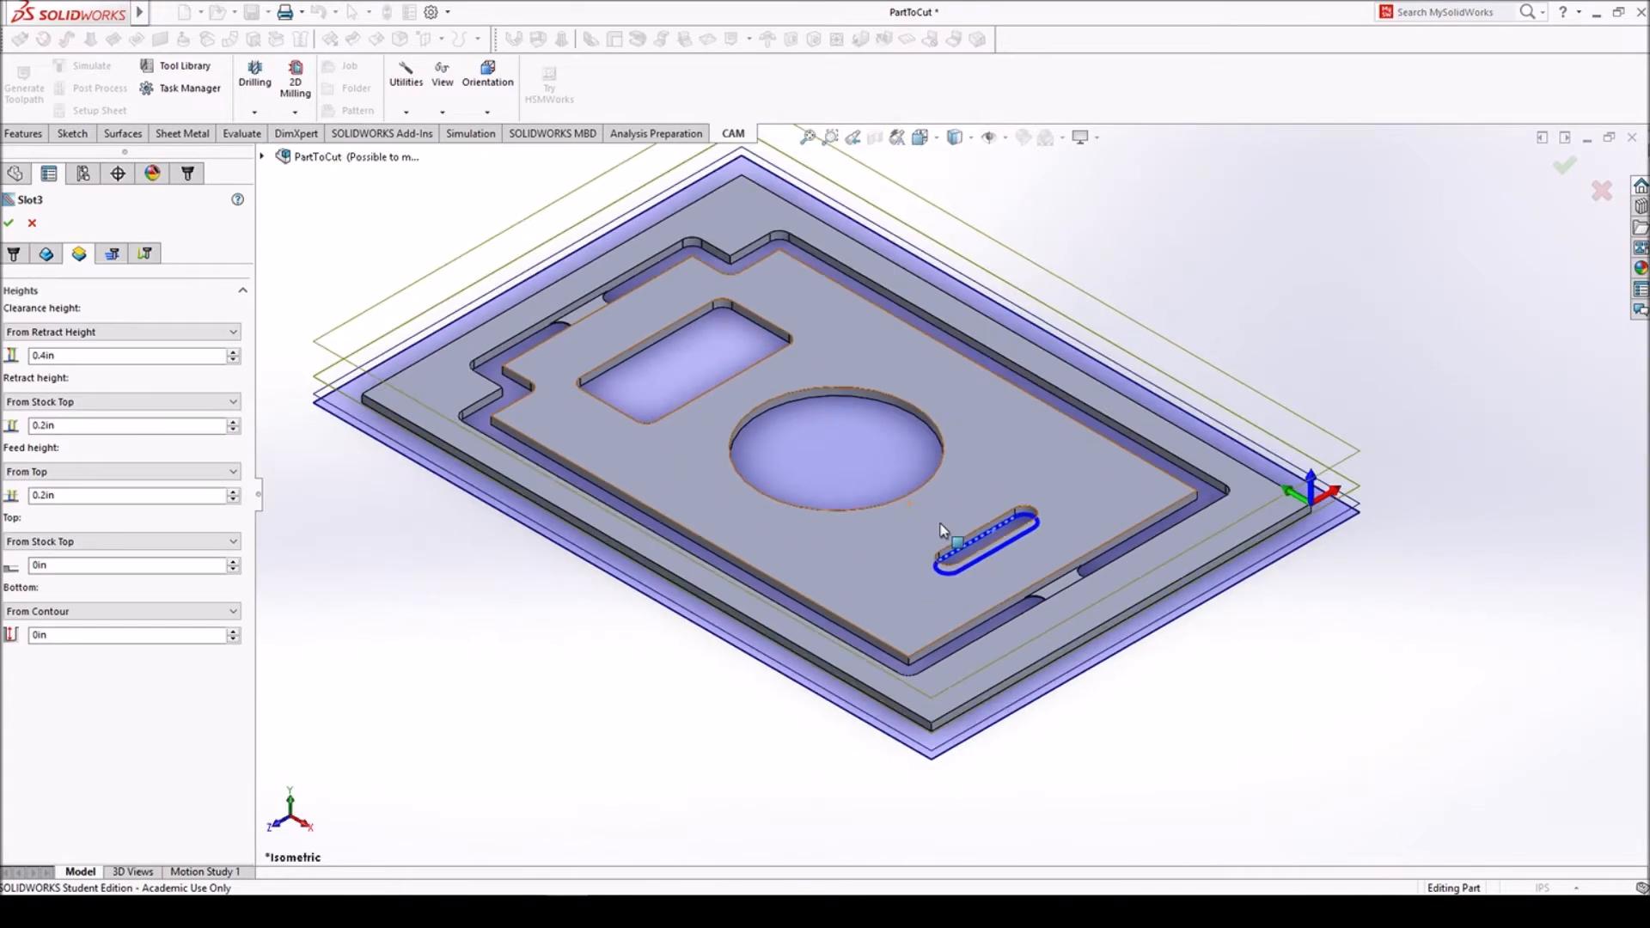
pyautogui.click(112, 253)
pyautogui.click(9, 376)
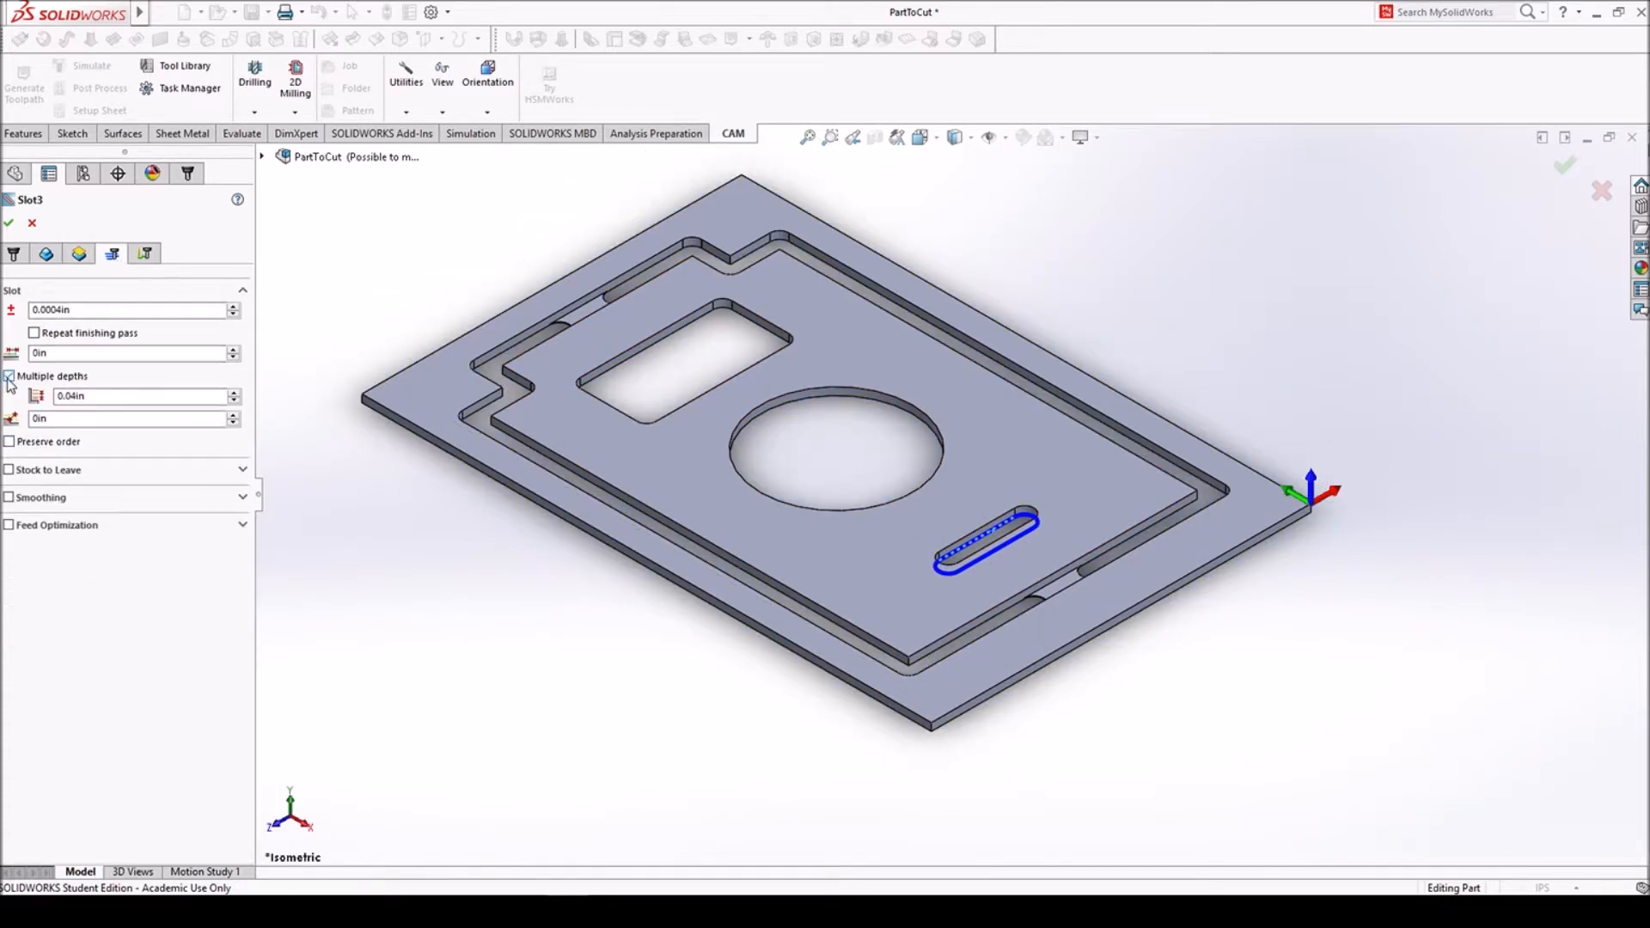
pyautogui.click(9, 377)
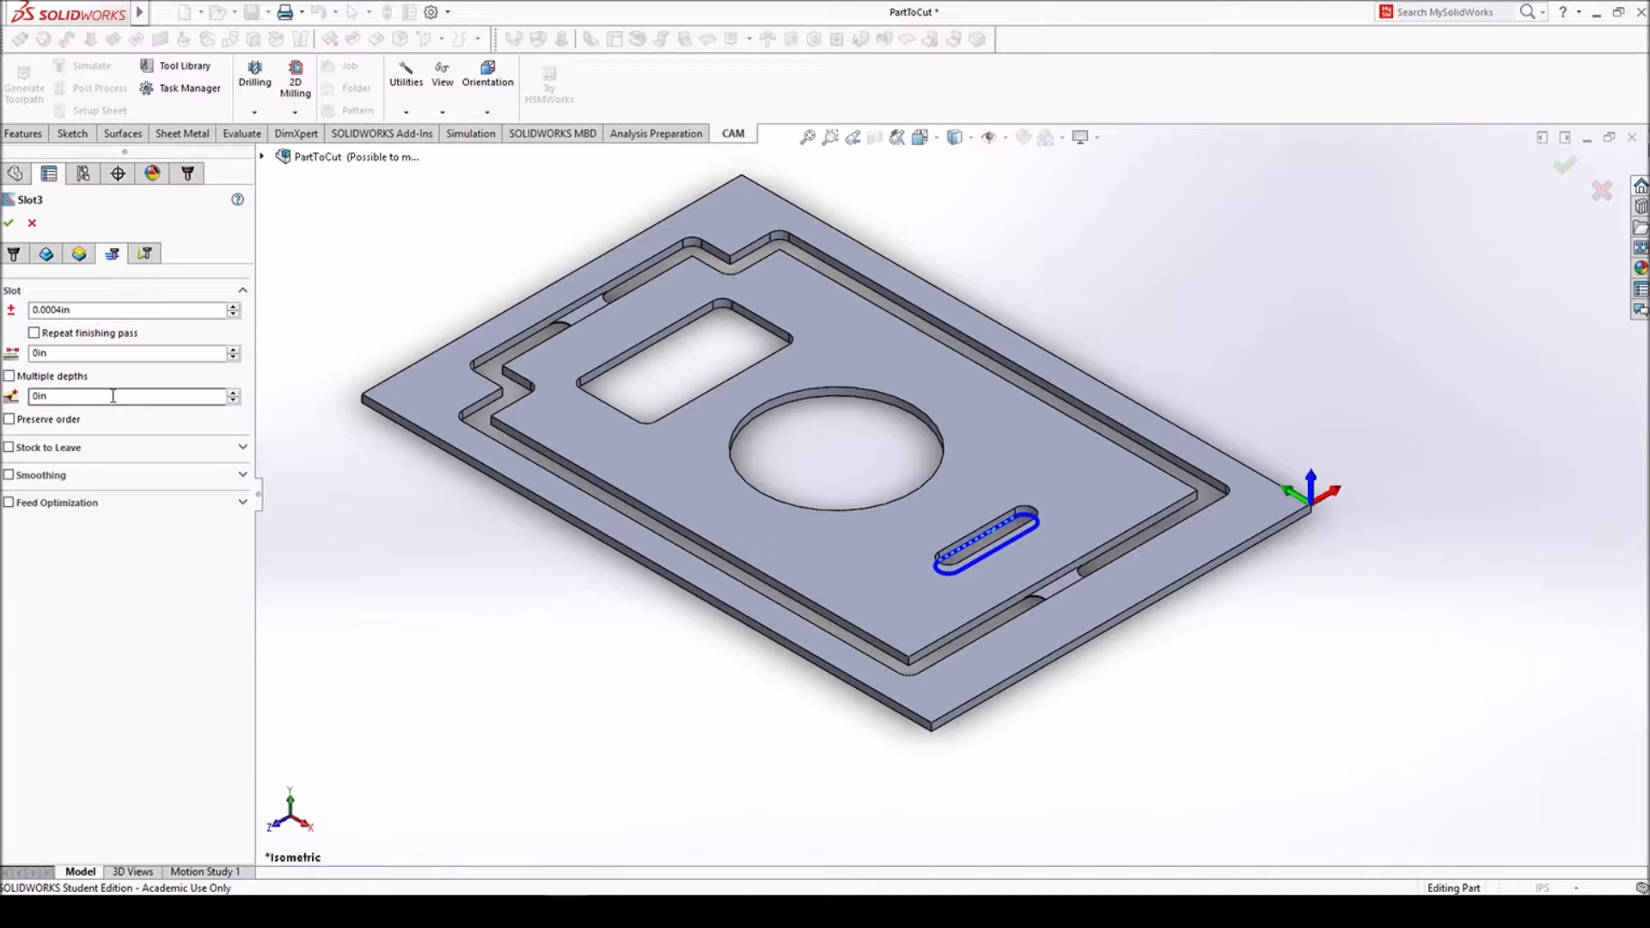
pyautogui.click(145, 257)
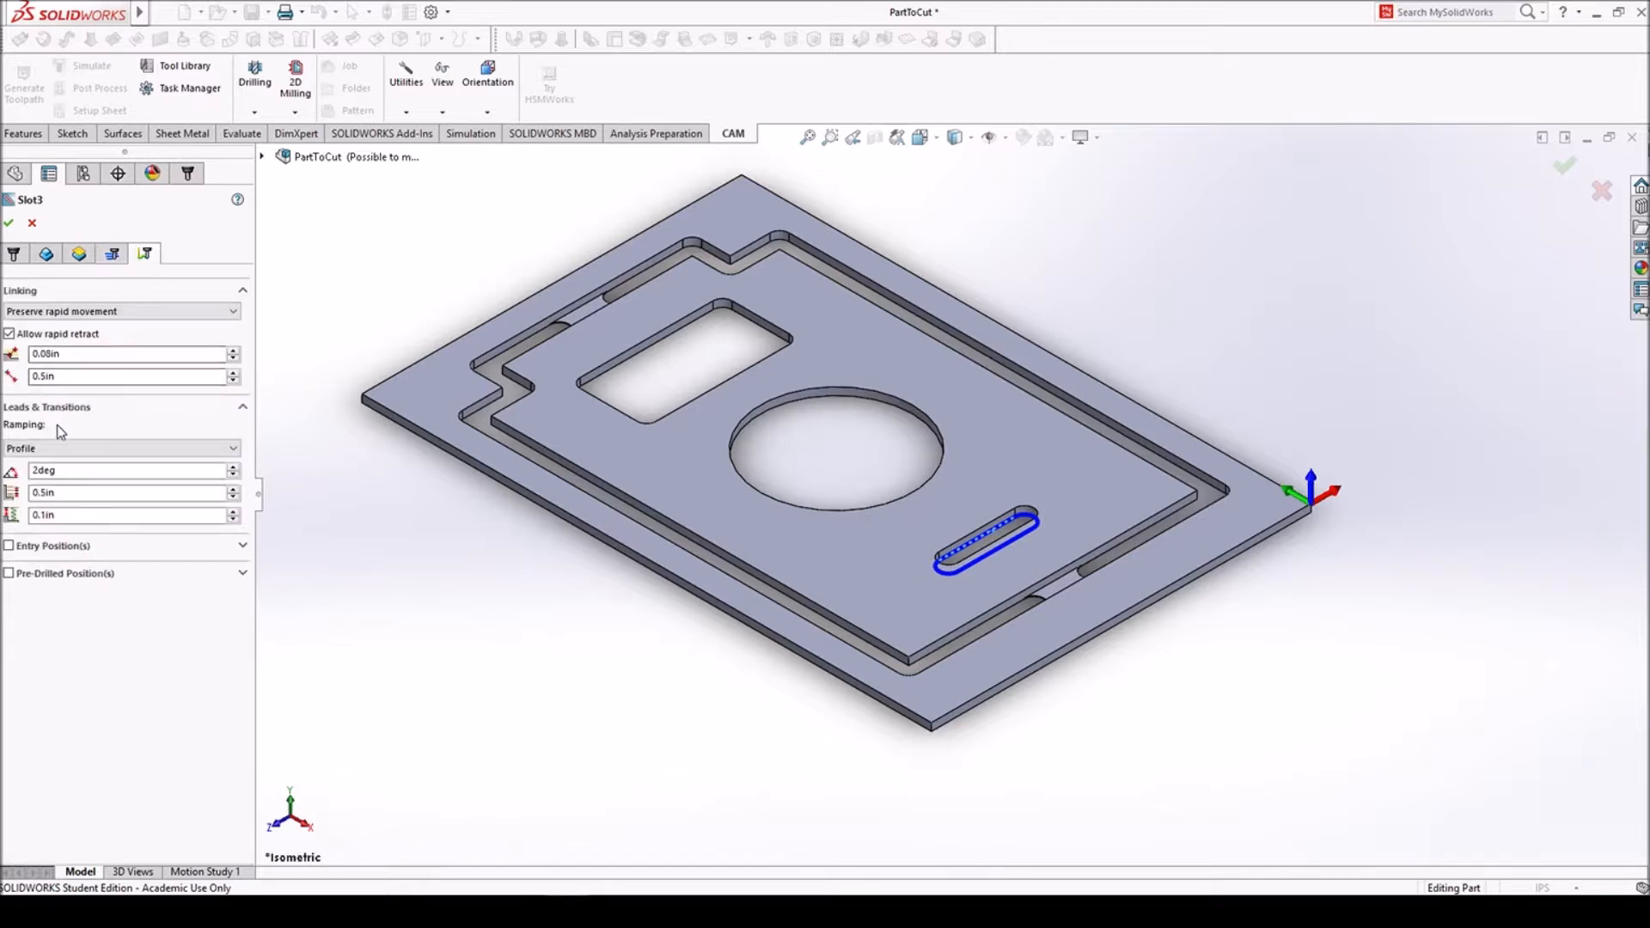
pyautogui.click(8, 223)
pyautogui.scroll(-8, 1035, 569)
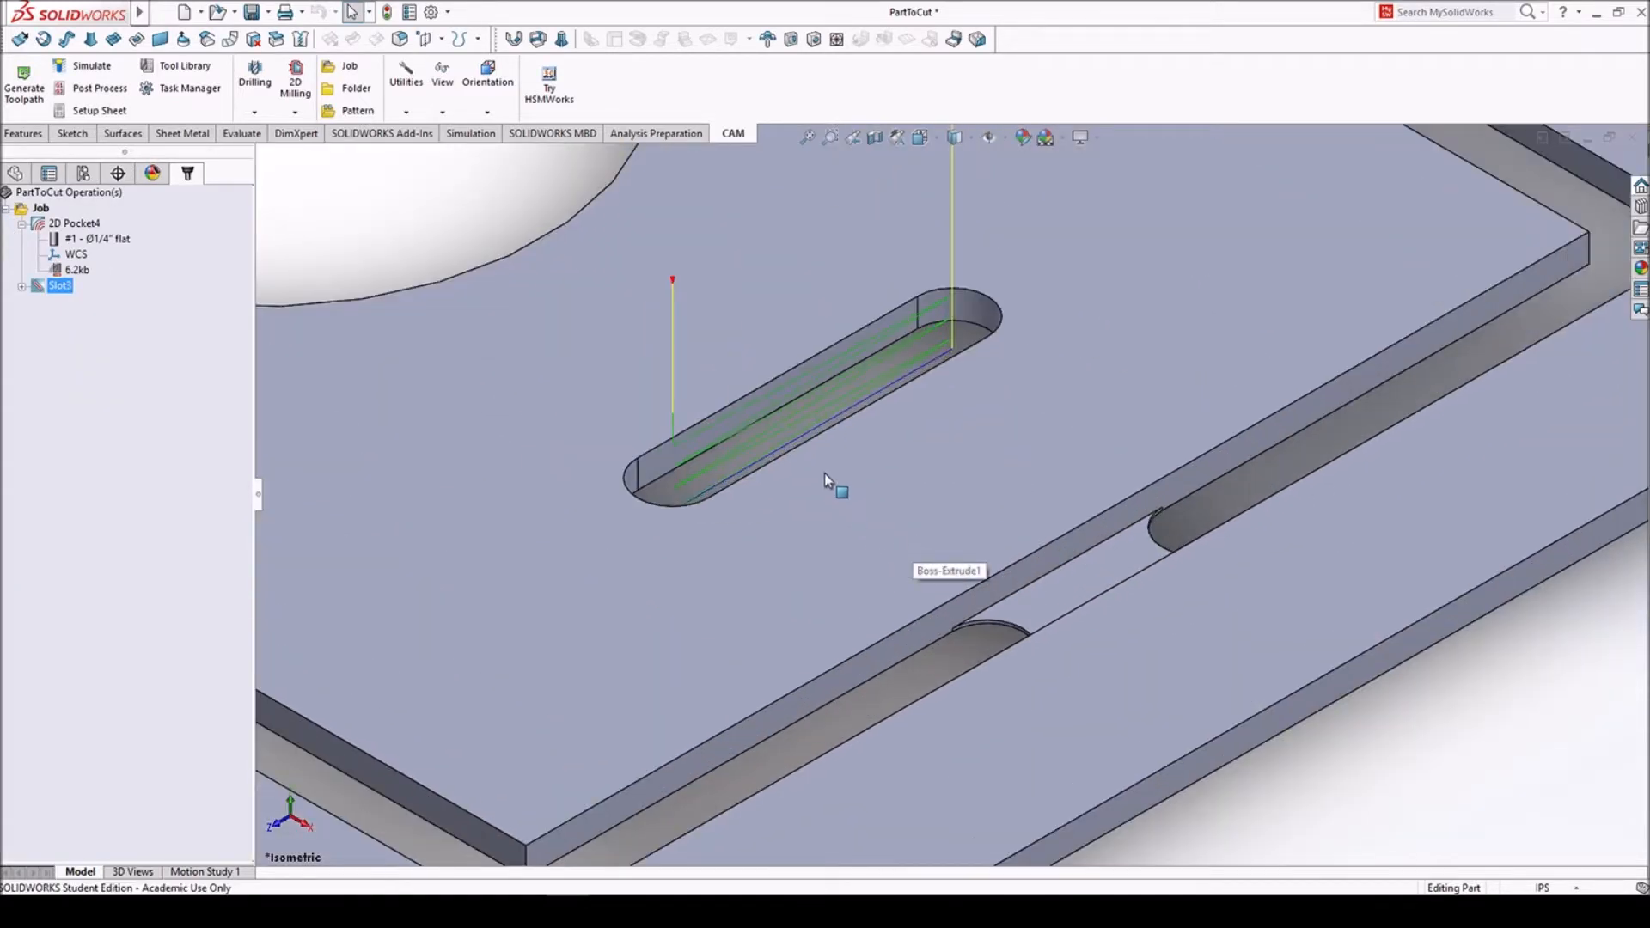
pyautogui.moveTo(730, 461)
pyautogui.mouseDown(button='middle')
pyautogui.moveTo(814, 494)
pyautogui.moveTo(737, 416)
pyautogui.moveTo(731, 439)
pyautogui.mouseUp(button='middle')
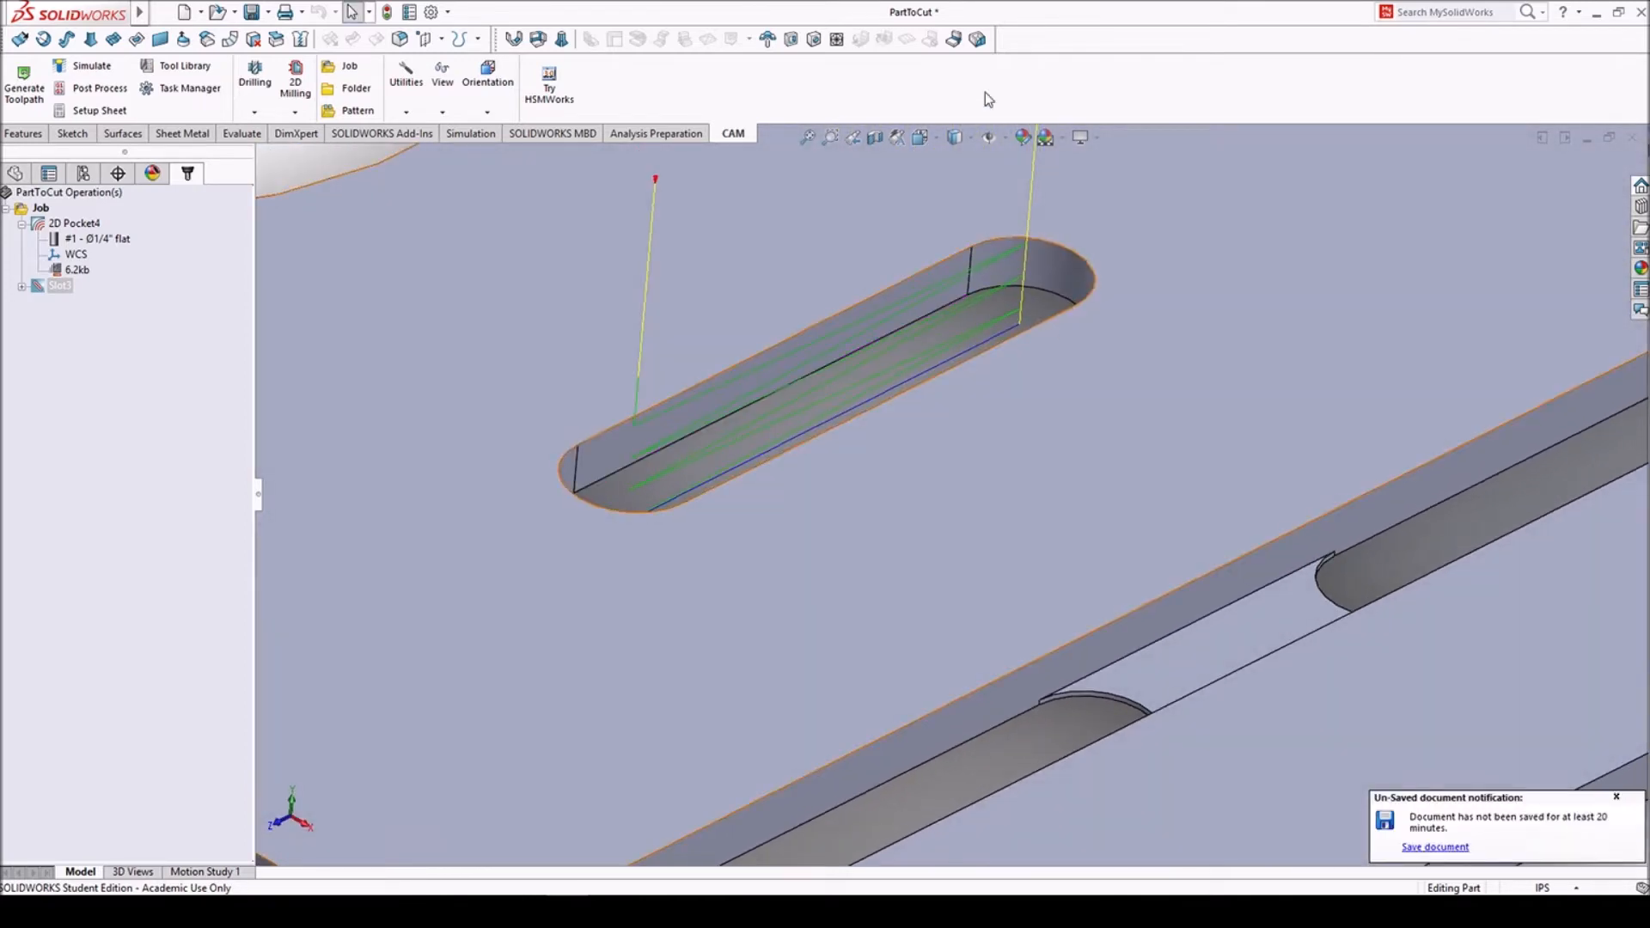
# - Start a 2D Contour operation, select the perimeter groove's outer top edge as the contour, and toggle its direction
pyautogui.click(932, 137)
pyautogui.click(949, 473)
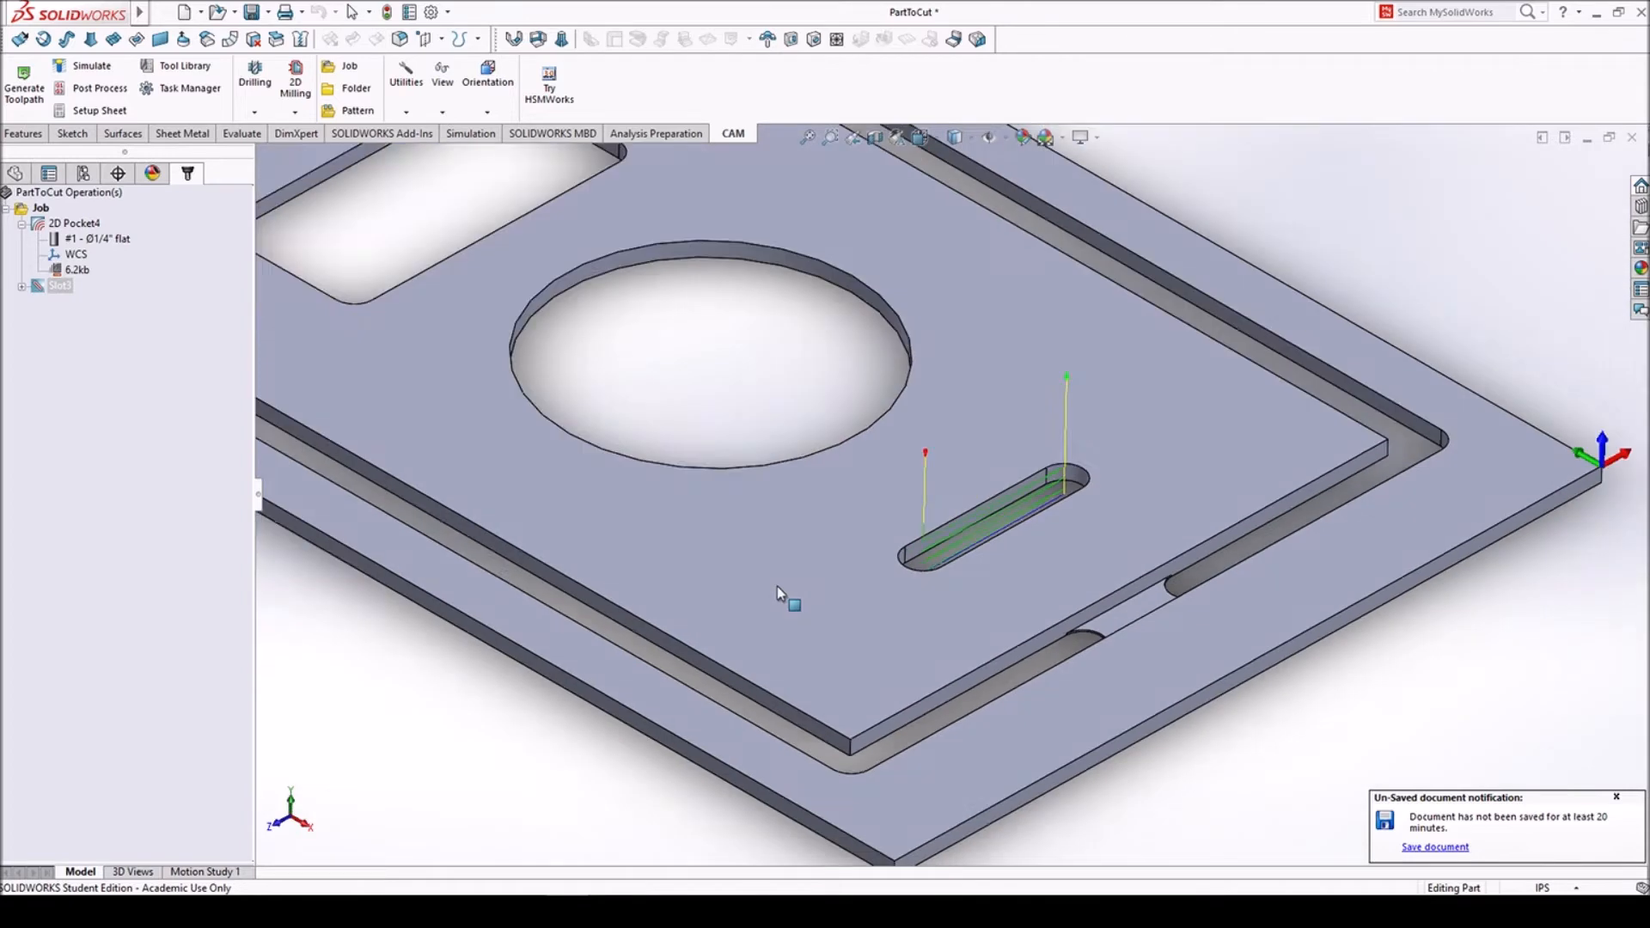
pyautogui.click(295, 86)
pyautogui.click(329, 197)
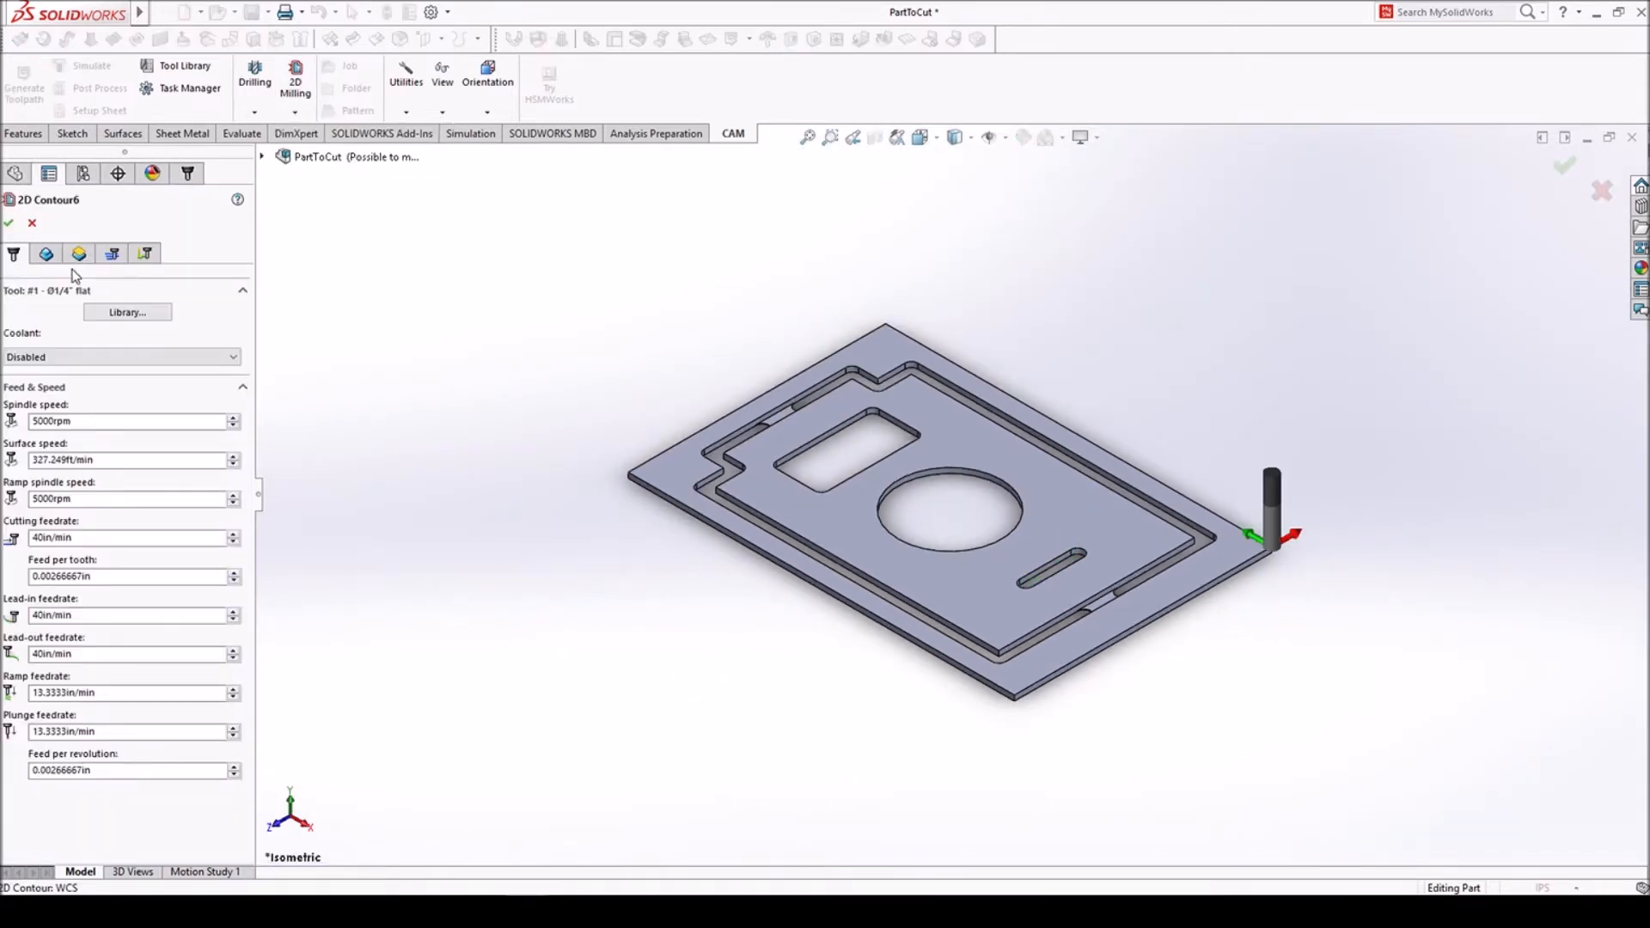
pyautogui.click(48, 254)
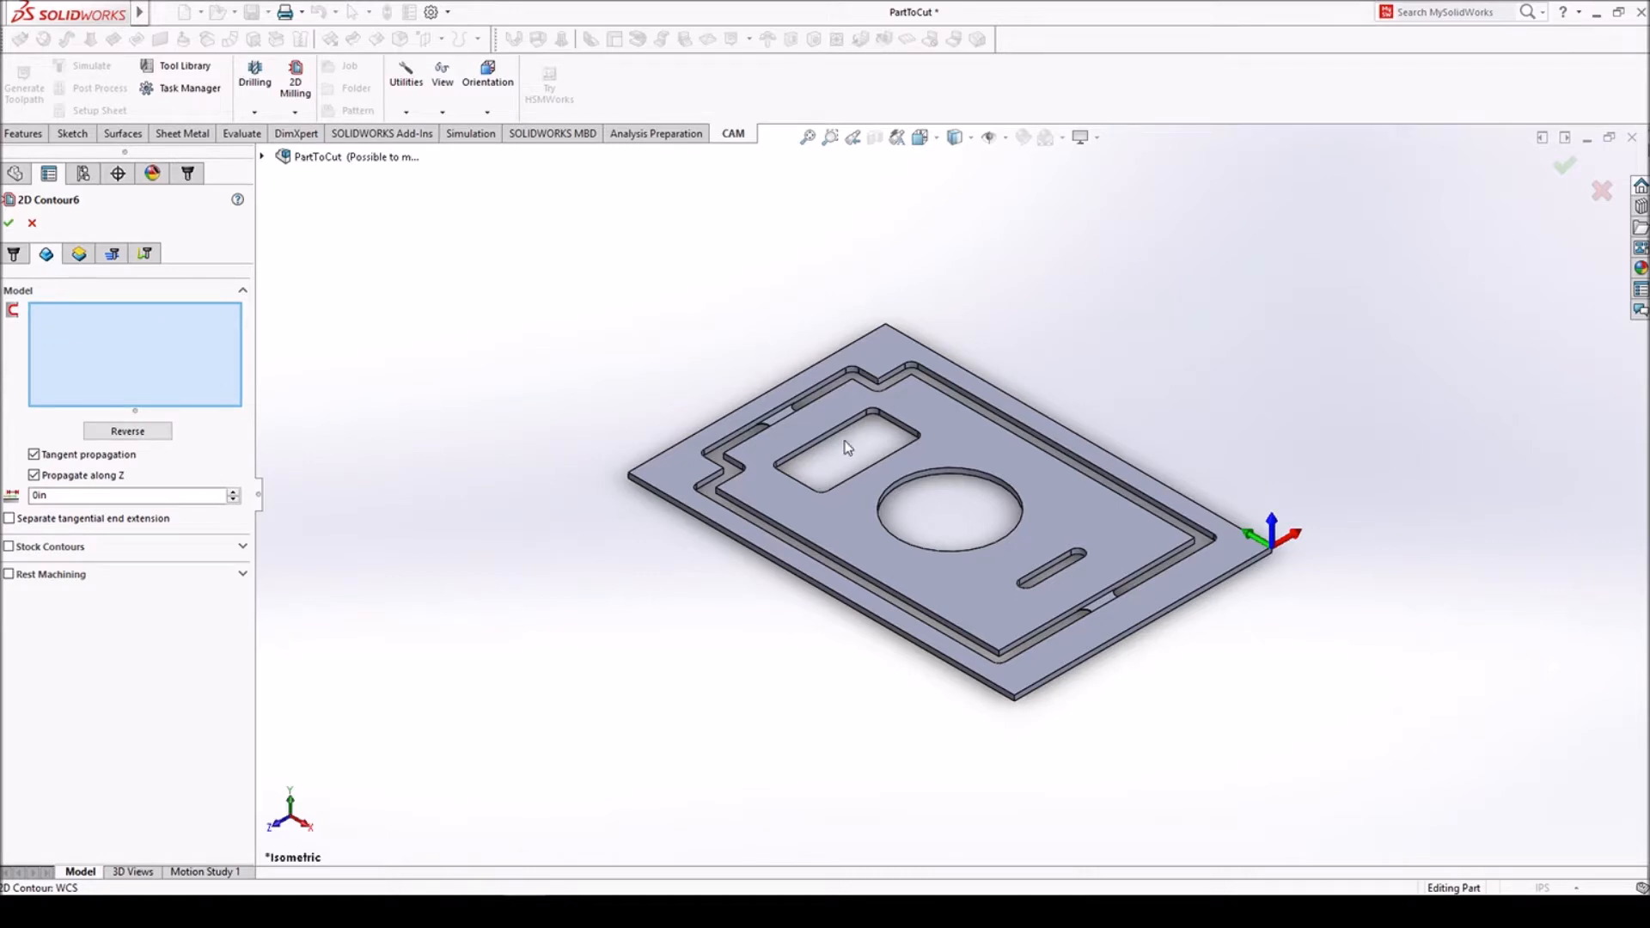
pyautogui.click(780, 412)
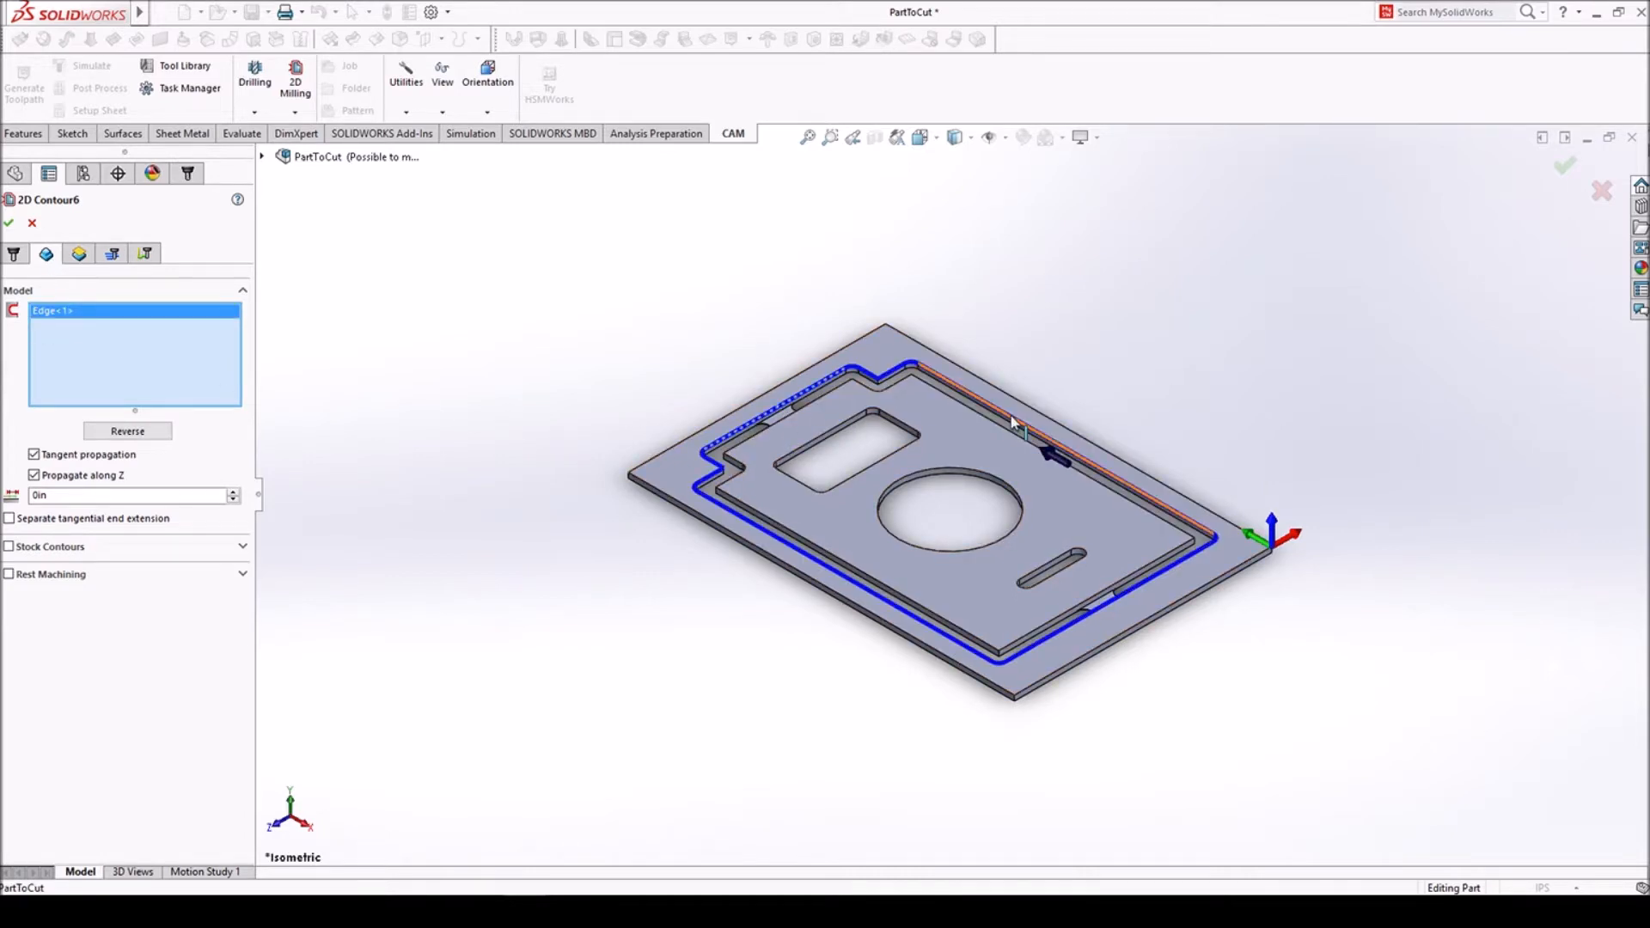
pyautogui.click(127, 431)
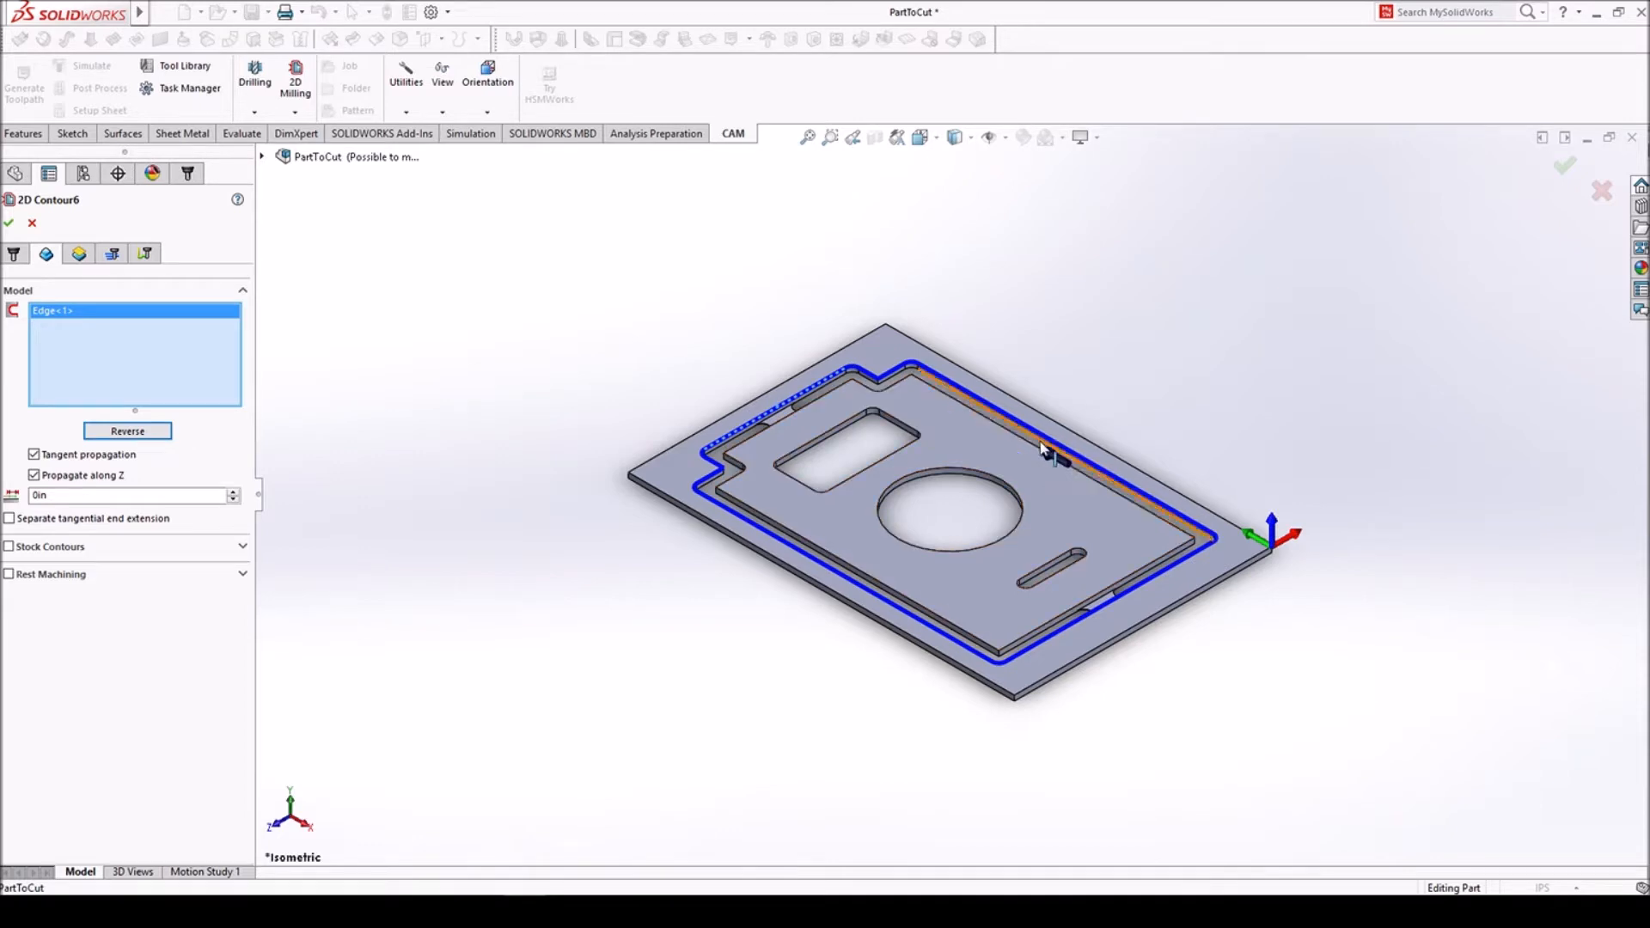
# - Set the contour's bottom height to From Selection, using the top face of the tab in the perimeter groove
pyautogui.click(78, 253)
pyautogui.click(86, 611)
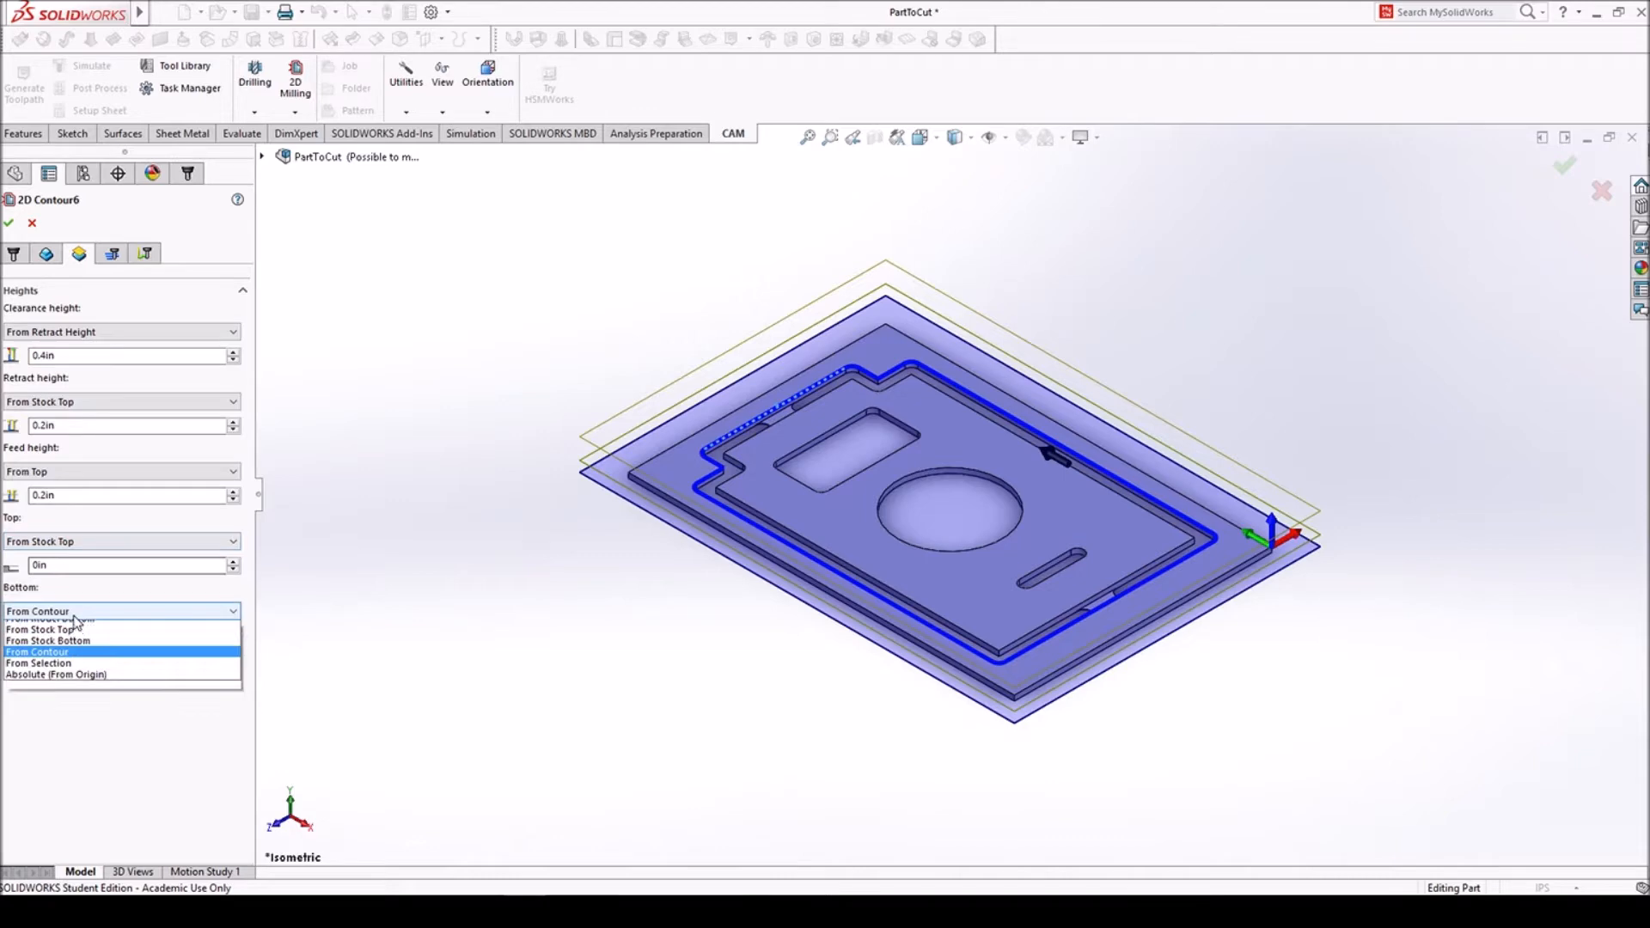
pyautogui.click(72, 698)
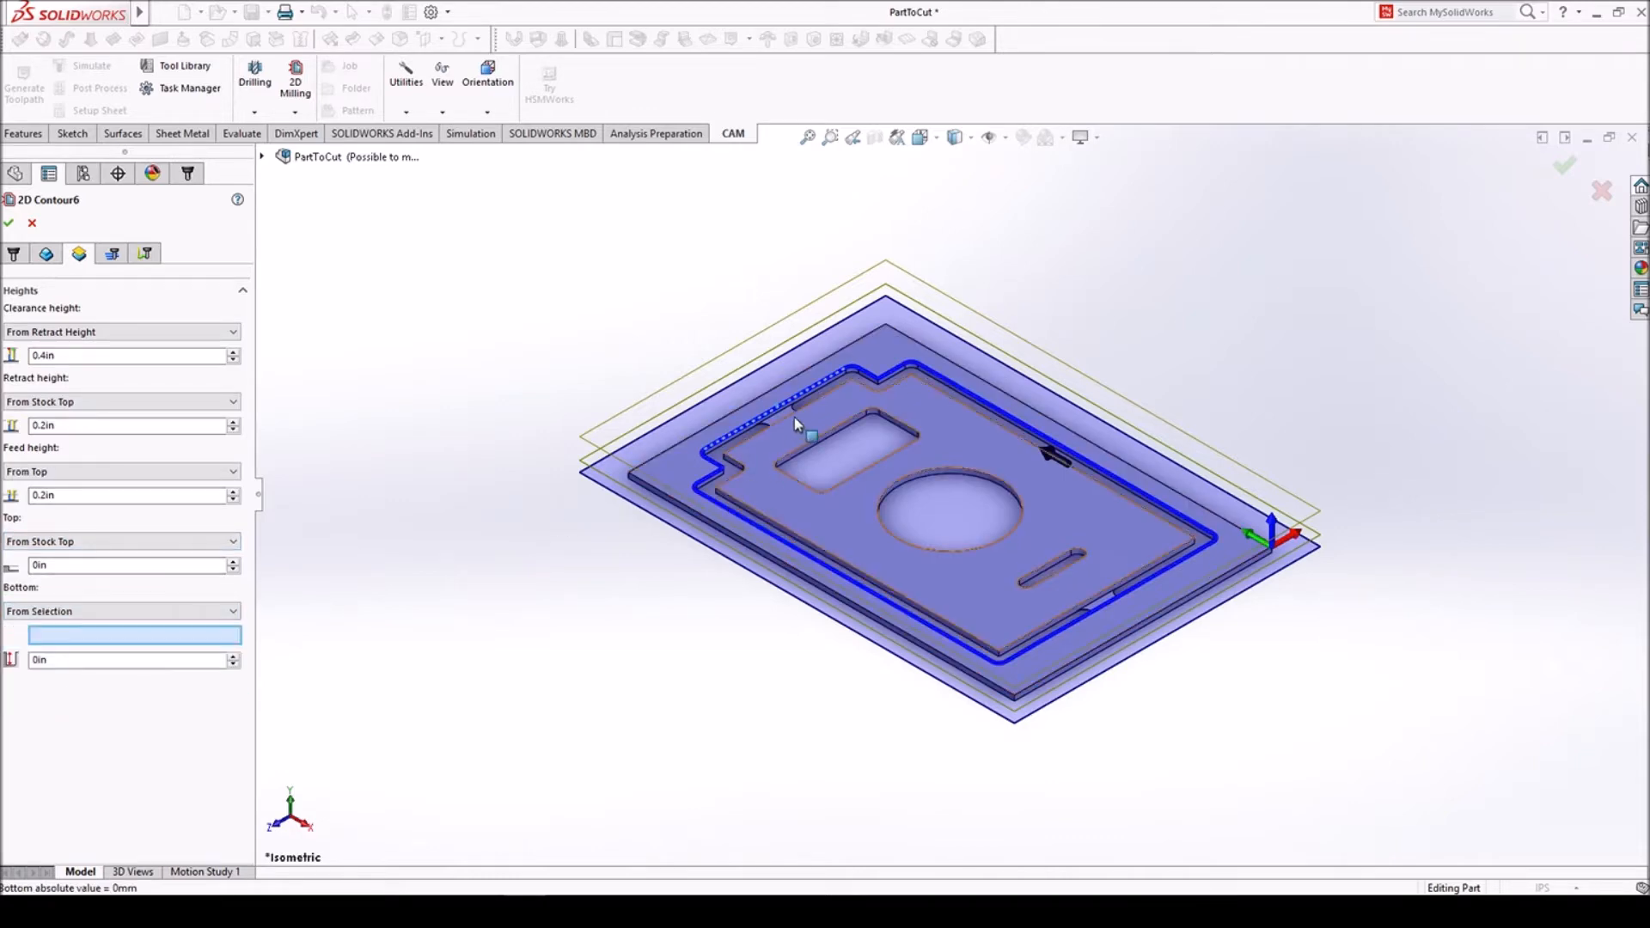
pyautogui.scroll(-10, 794, 421)
pyautogui.click(787, 487)
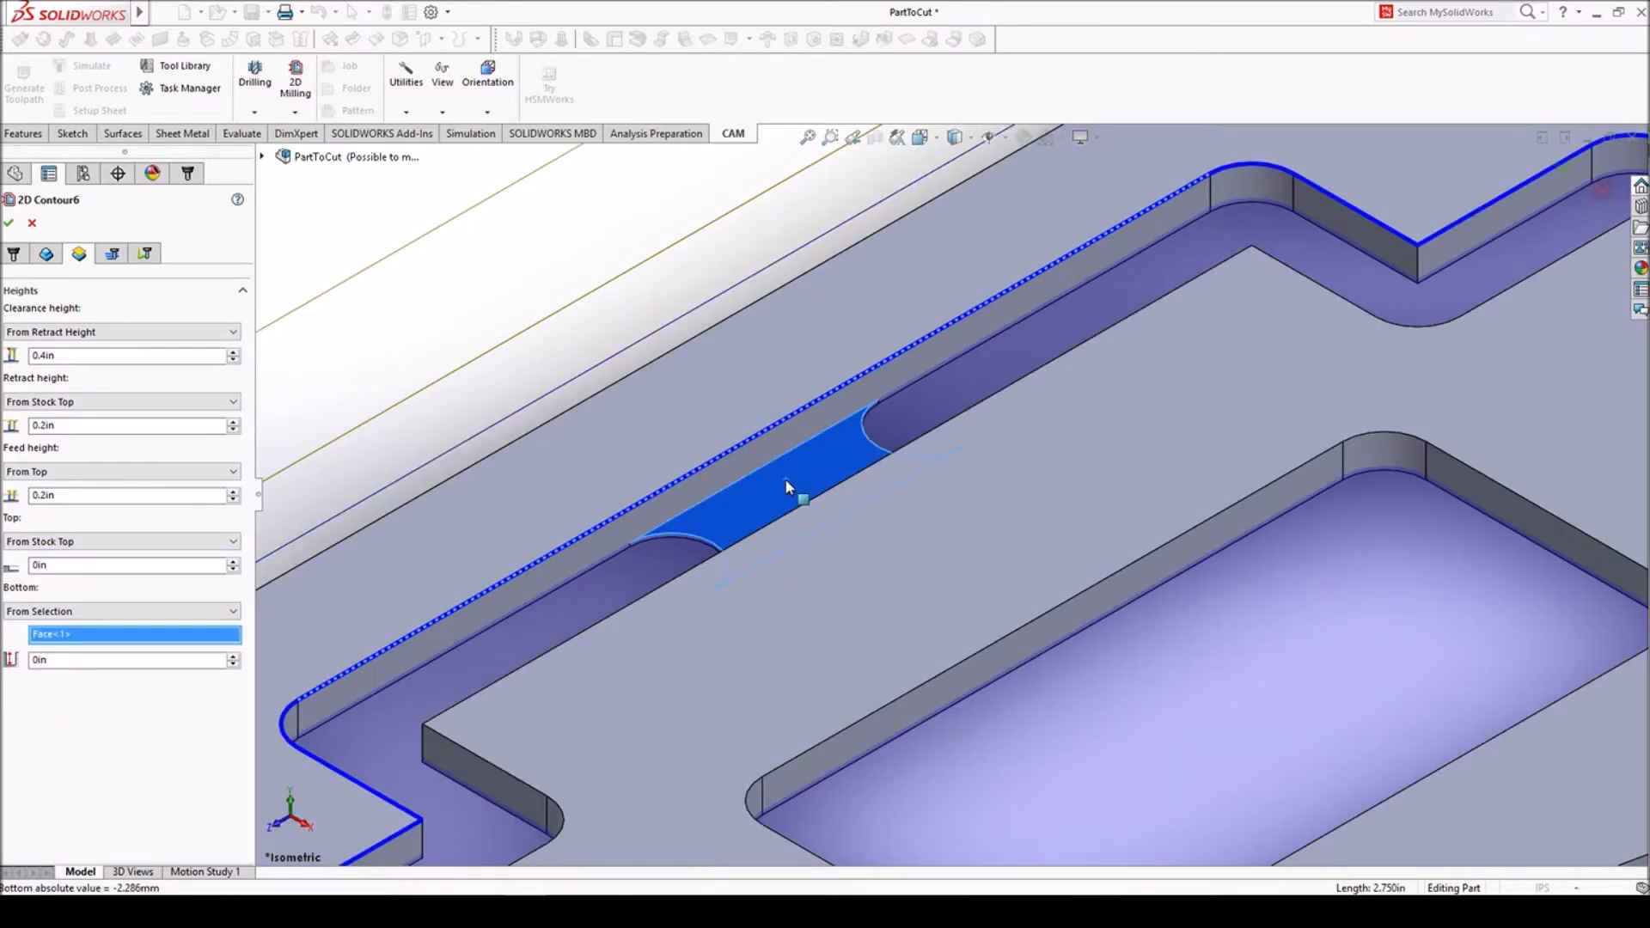
pyautogui.scroll(10, 788, 487)
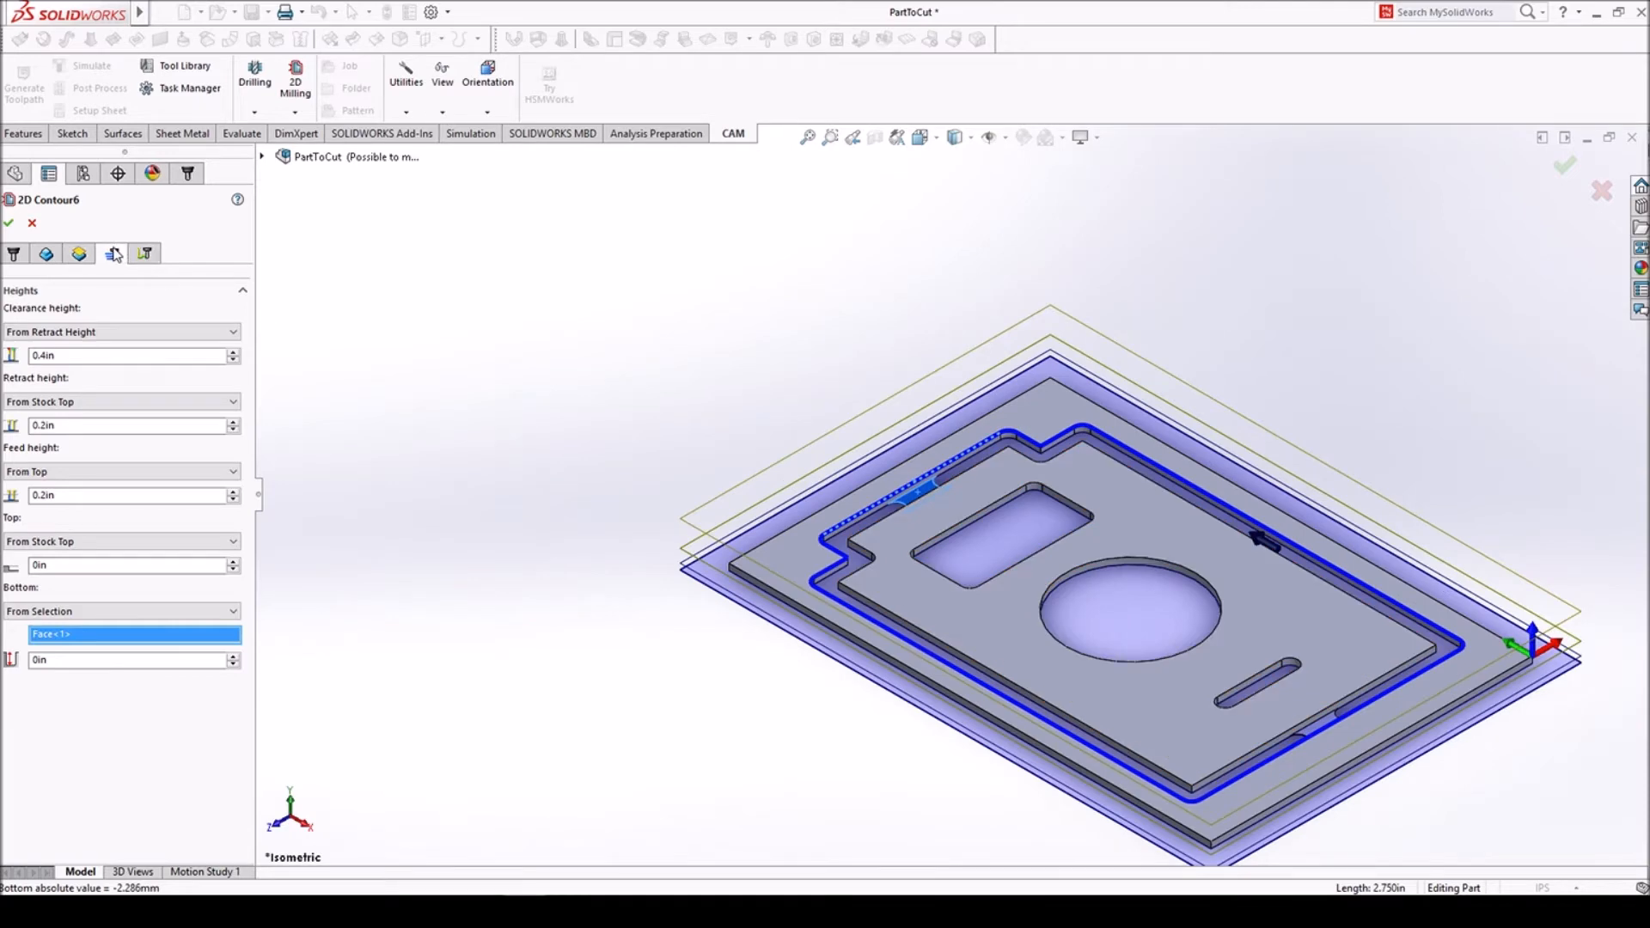
# - Review the contour's passes, disable its lead-in and lead-out, and generate the toolpath
pyautogui.click(115, 255)
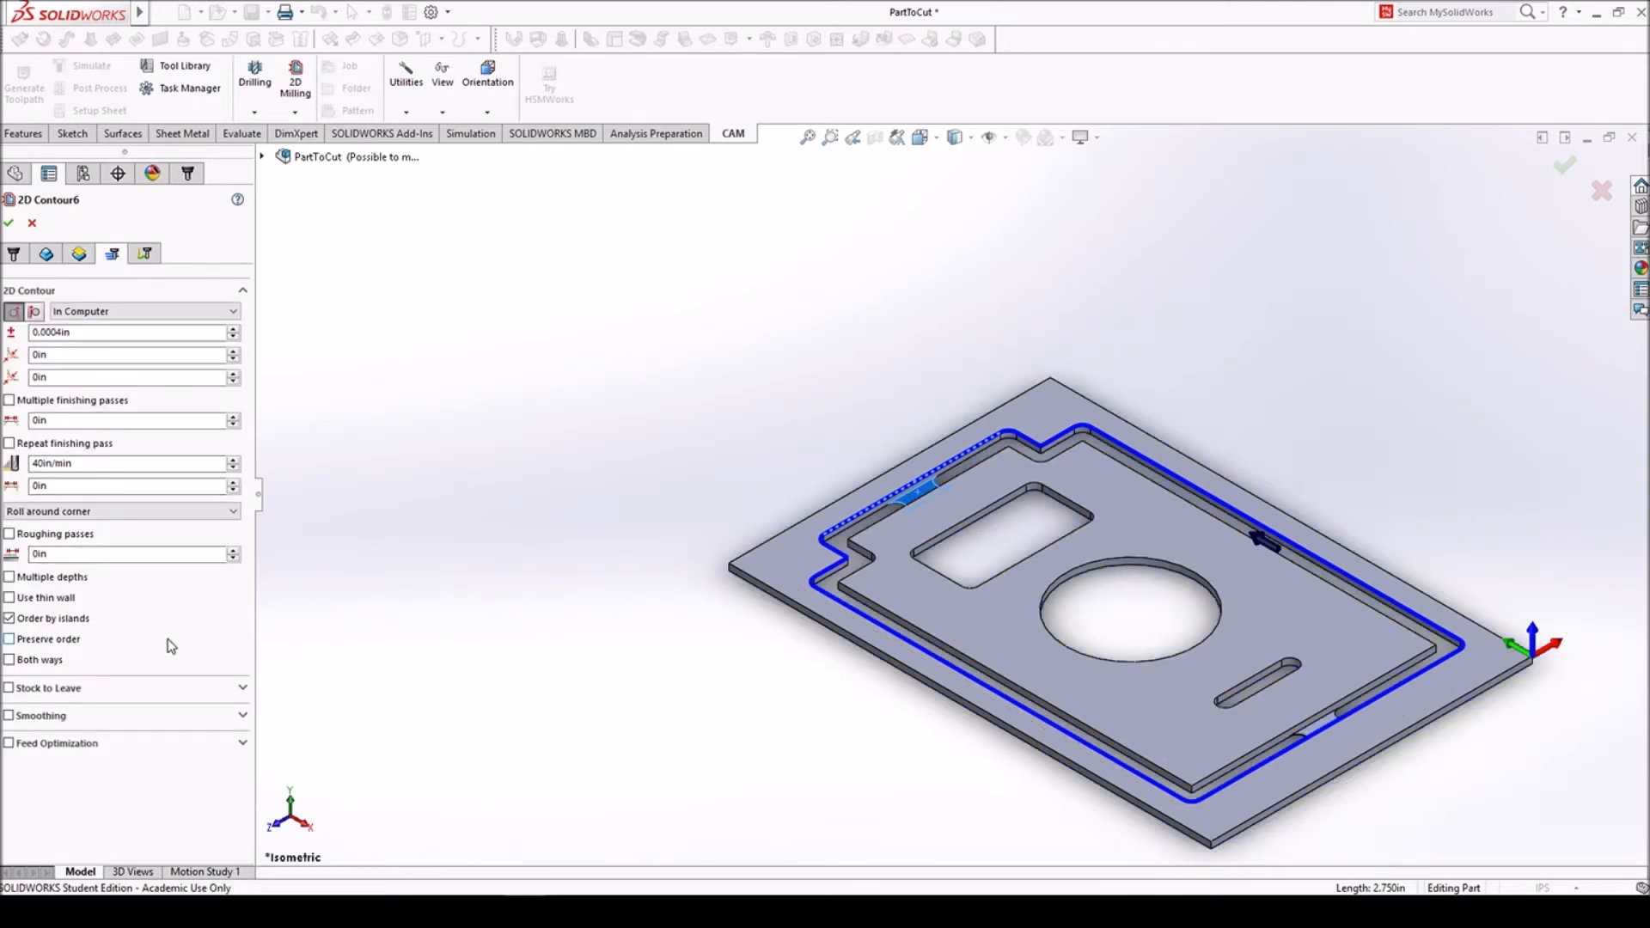
pyautogui.scroll(-5, 930, 498)
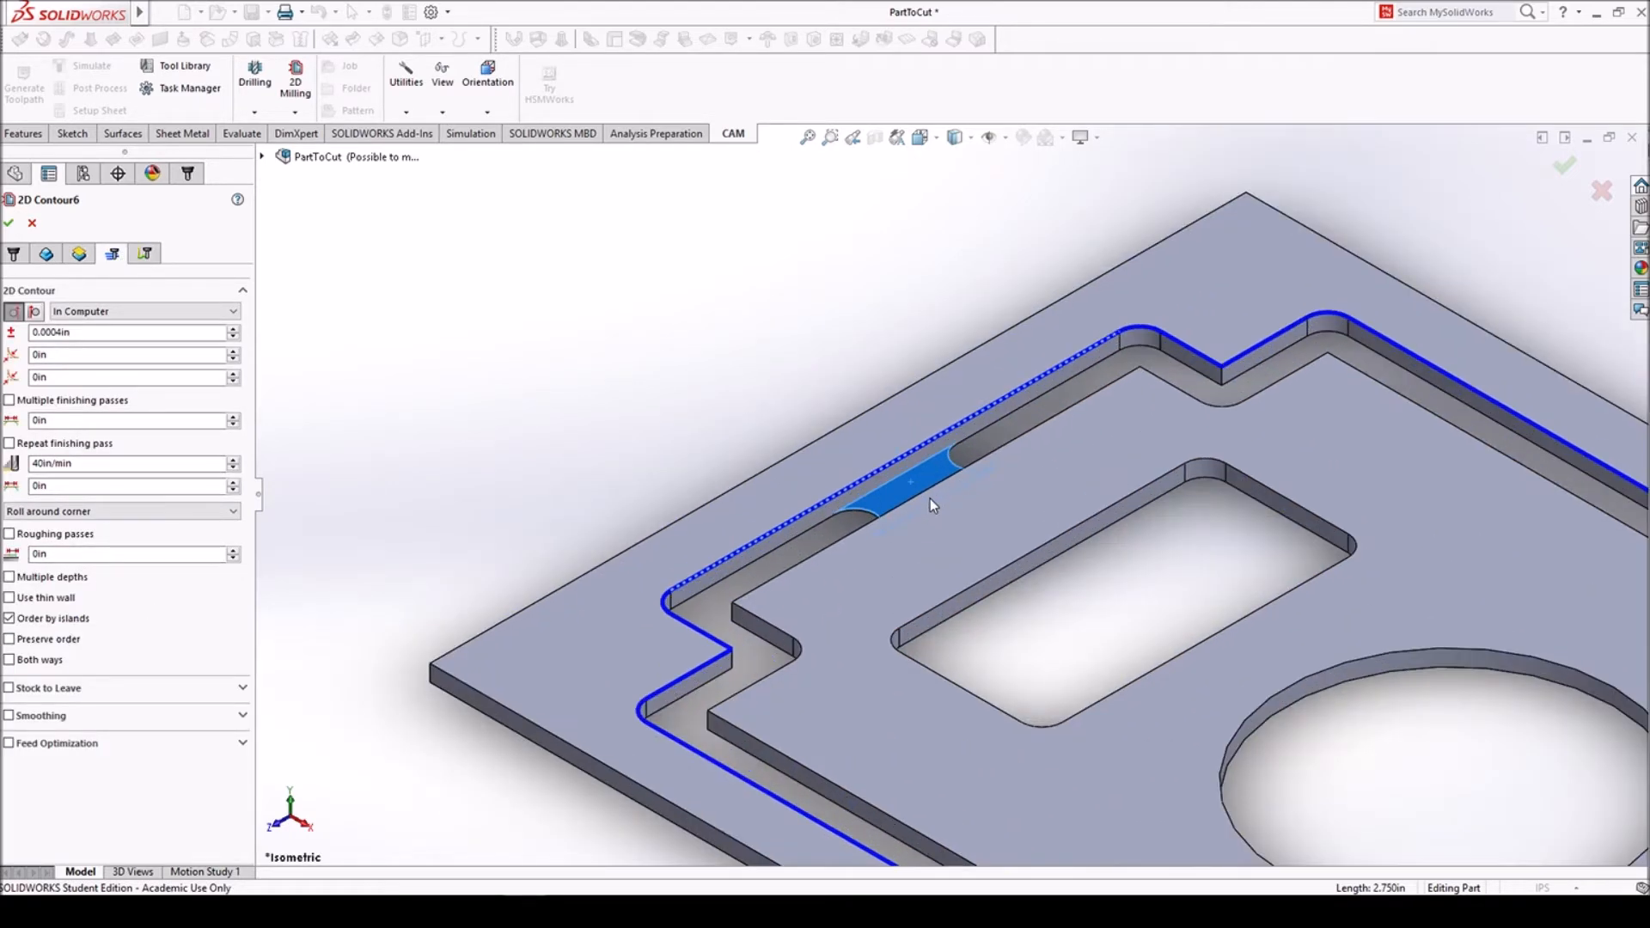
pyautogui.click(145, 254)
pyautogui.click(10, 489)
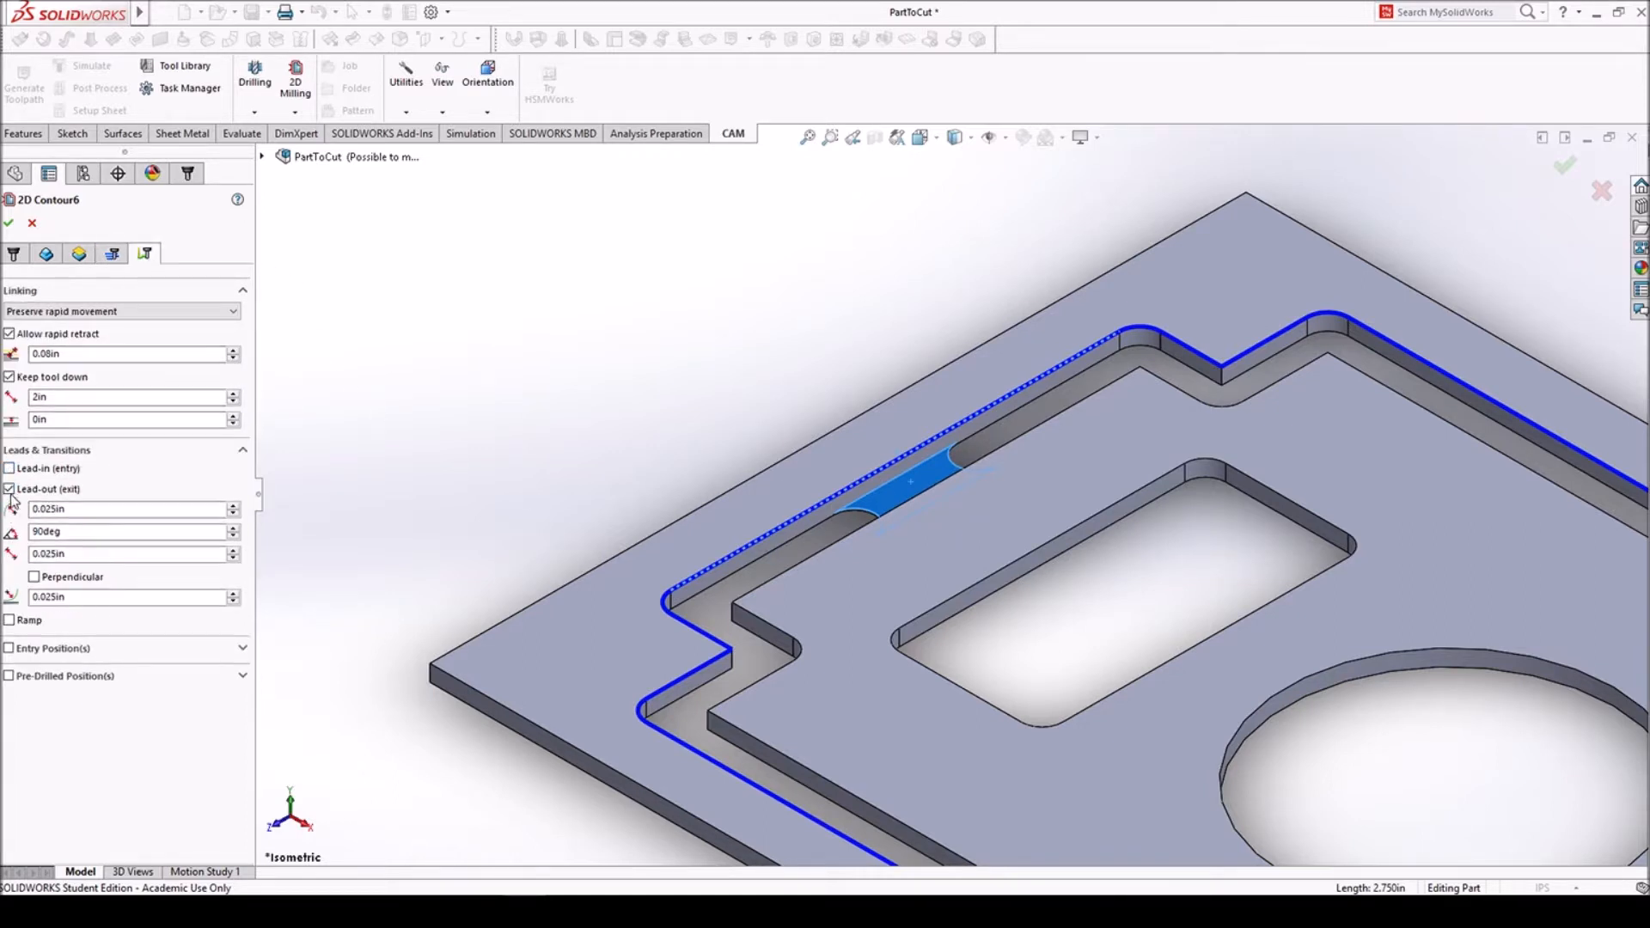
pyautogui.click(9, 489)
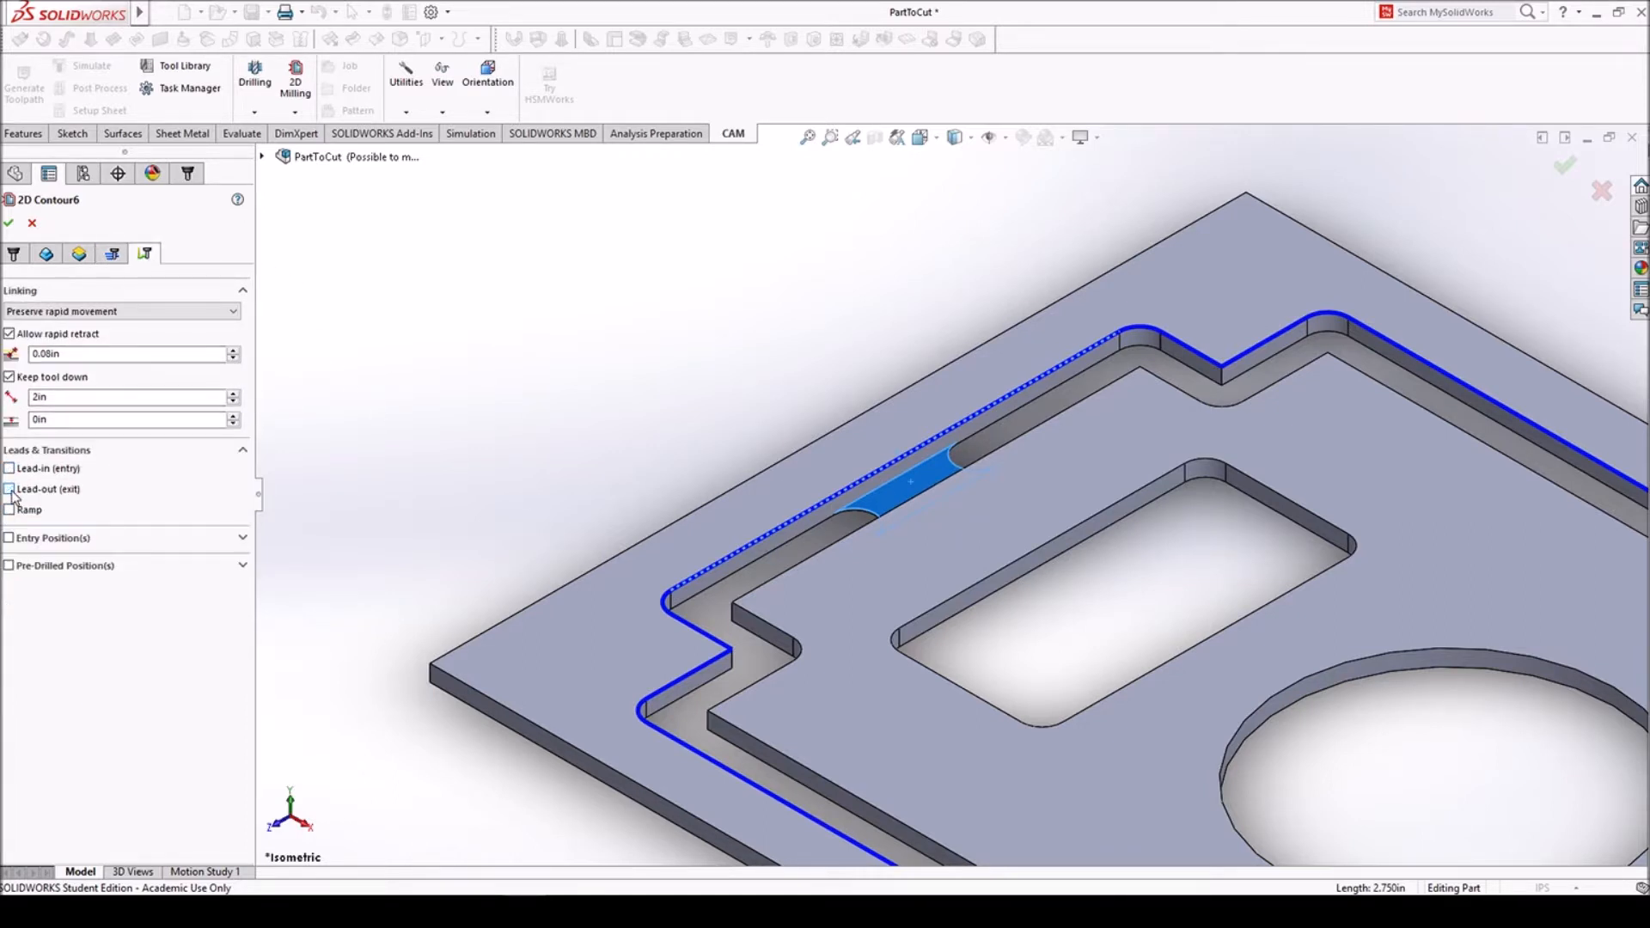
pyautogui.click(10, 225)
# - Restore the isometric view and set up post processing of the 2D pocket operation with the Carbide 3D (Grbl) / carbide3d configuration
pyautogui.click(924, 138)
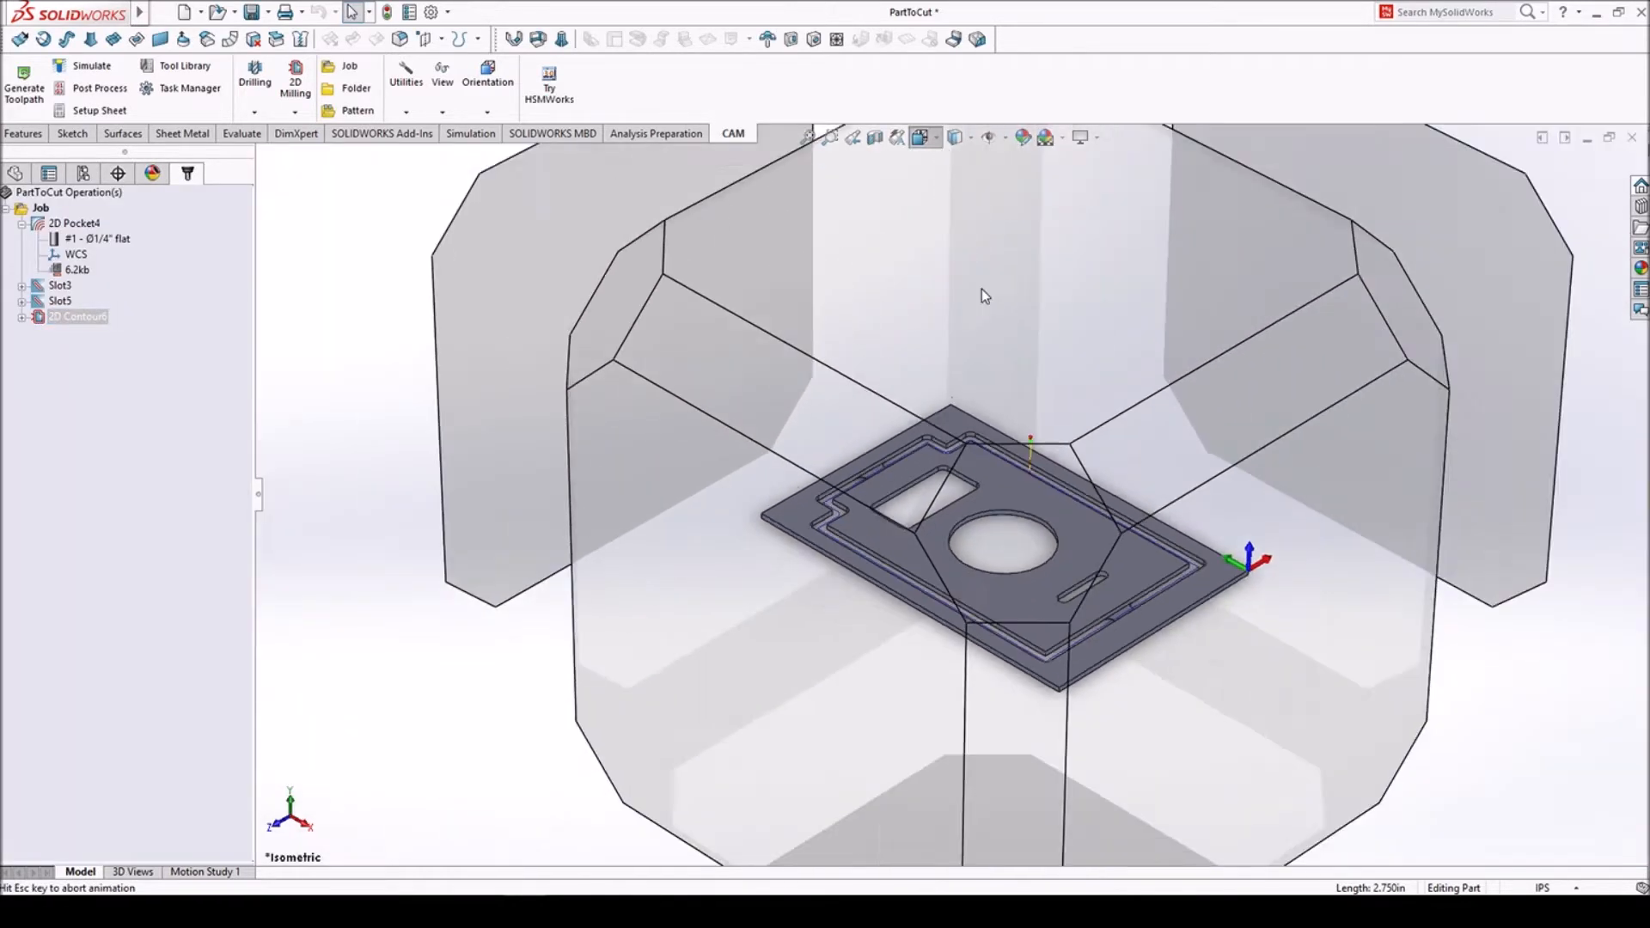
pyautogui.click(951, 492)
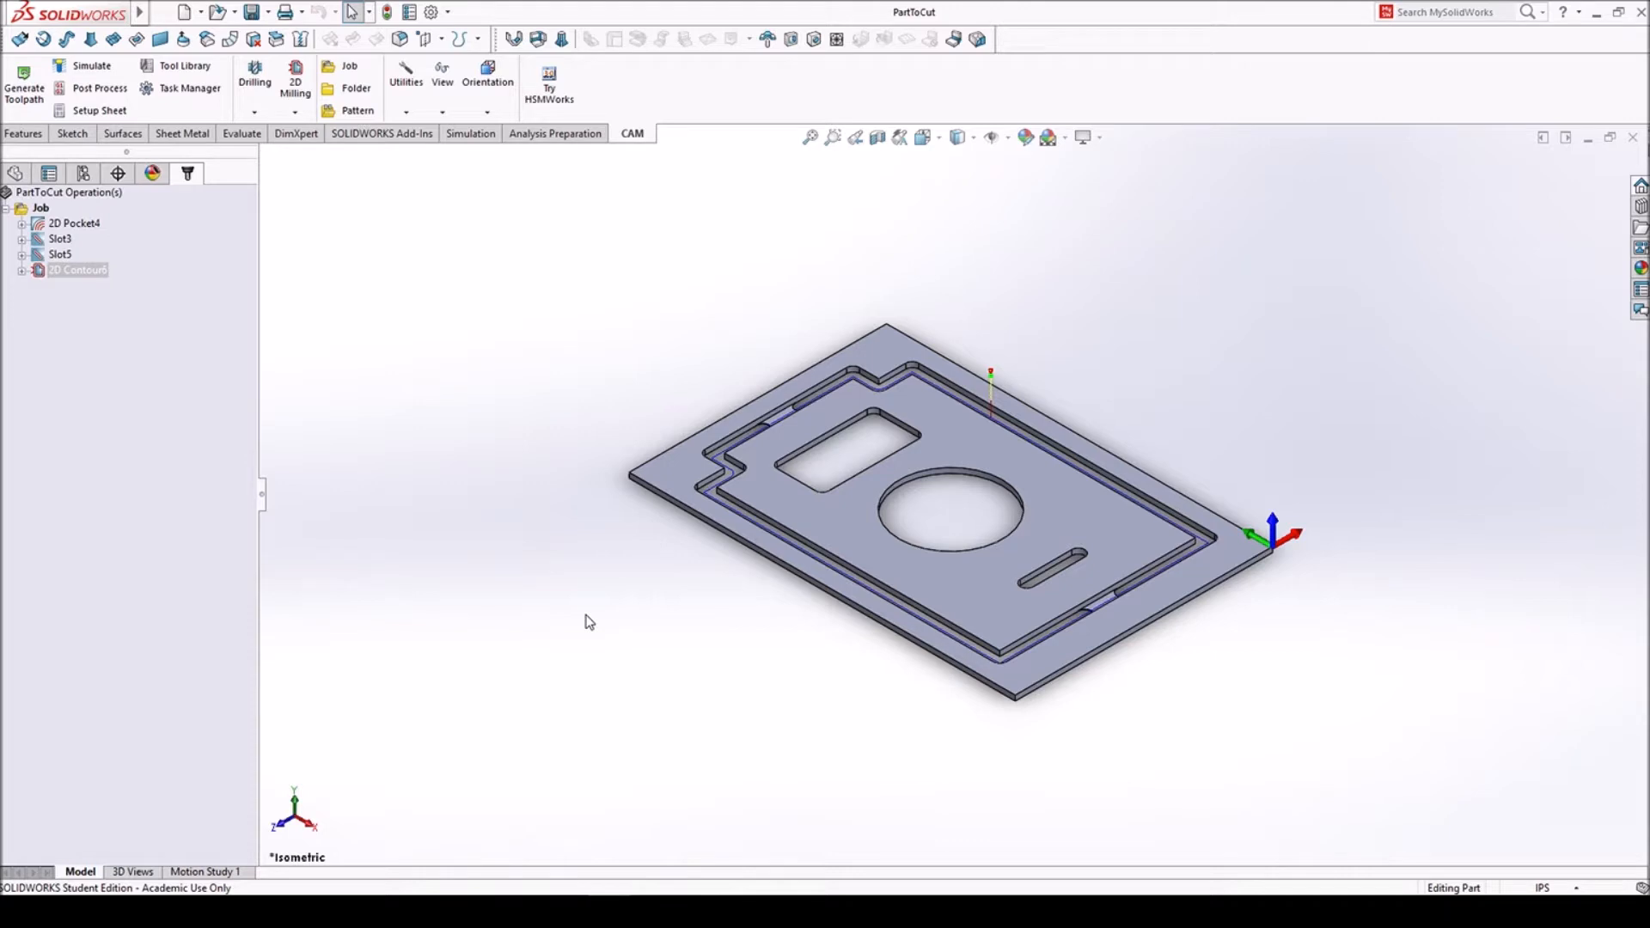
pyautogui.rightClick(80, 222)
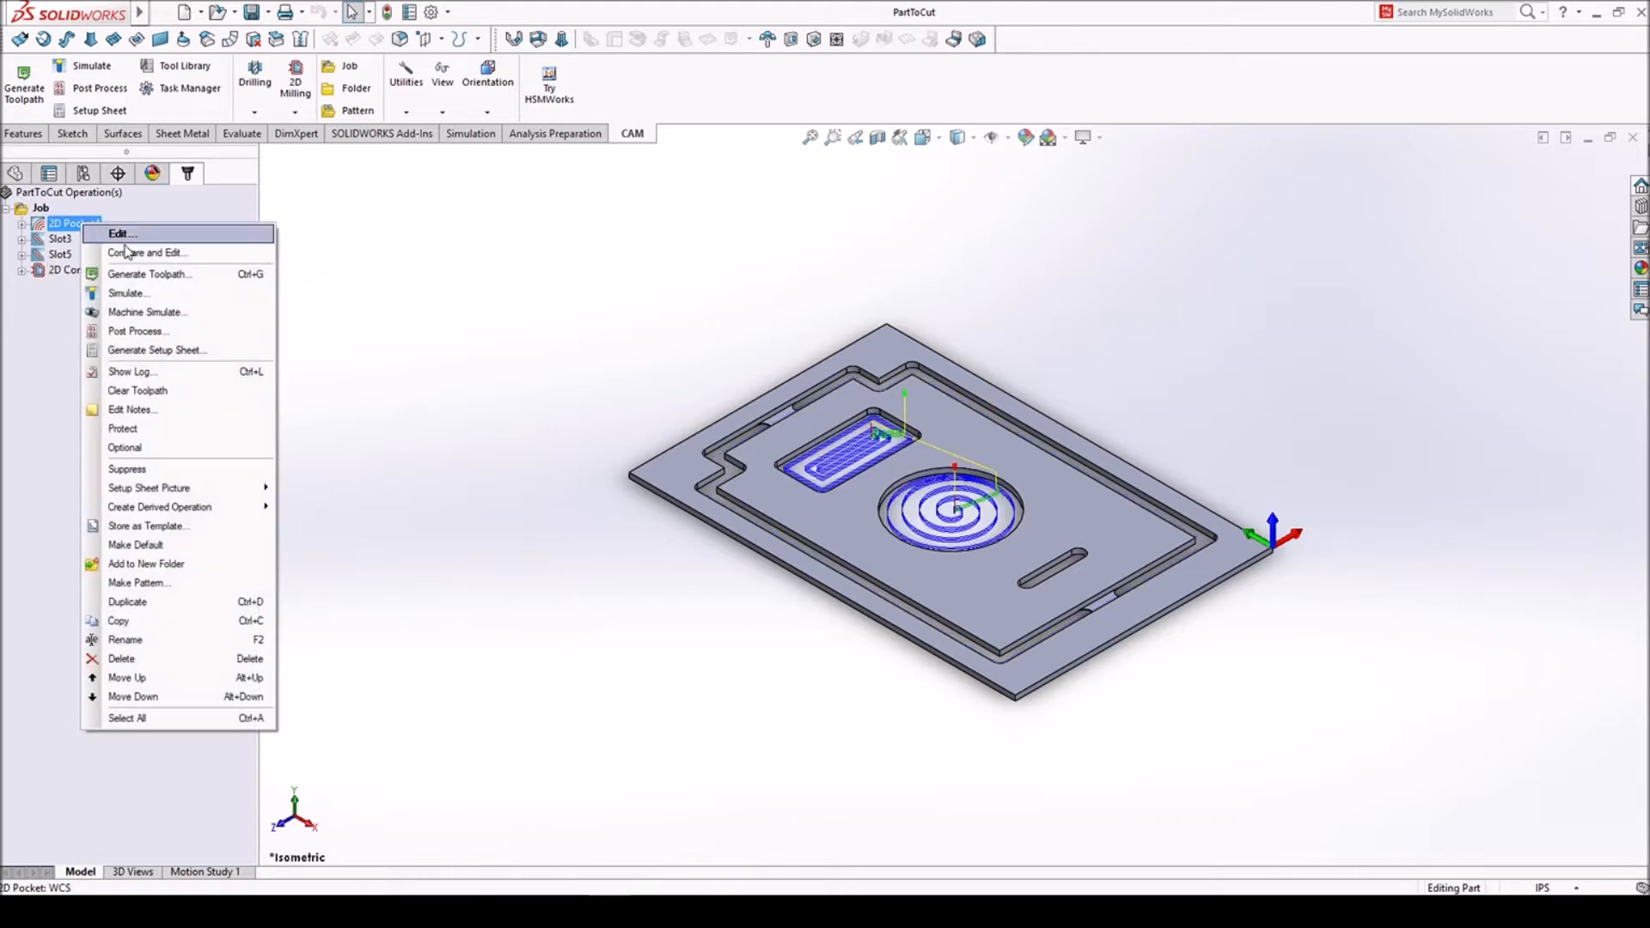
pyautogui.click(170, 332)
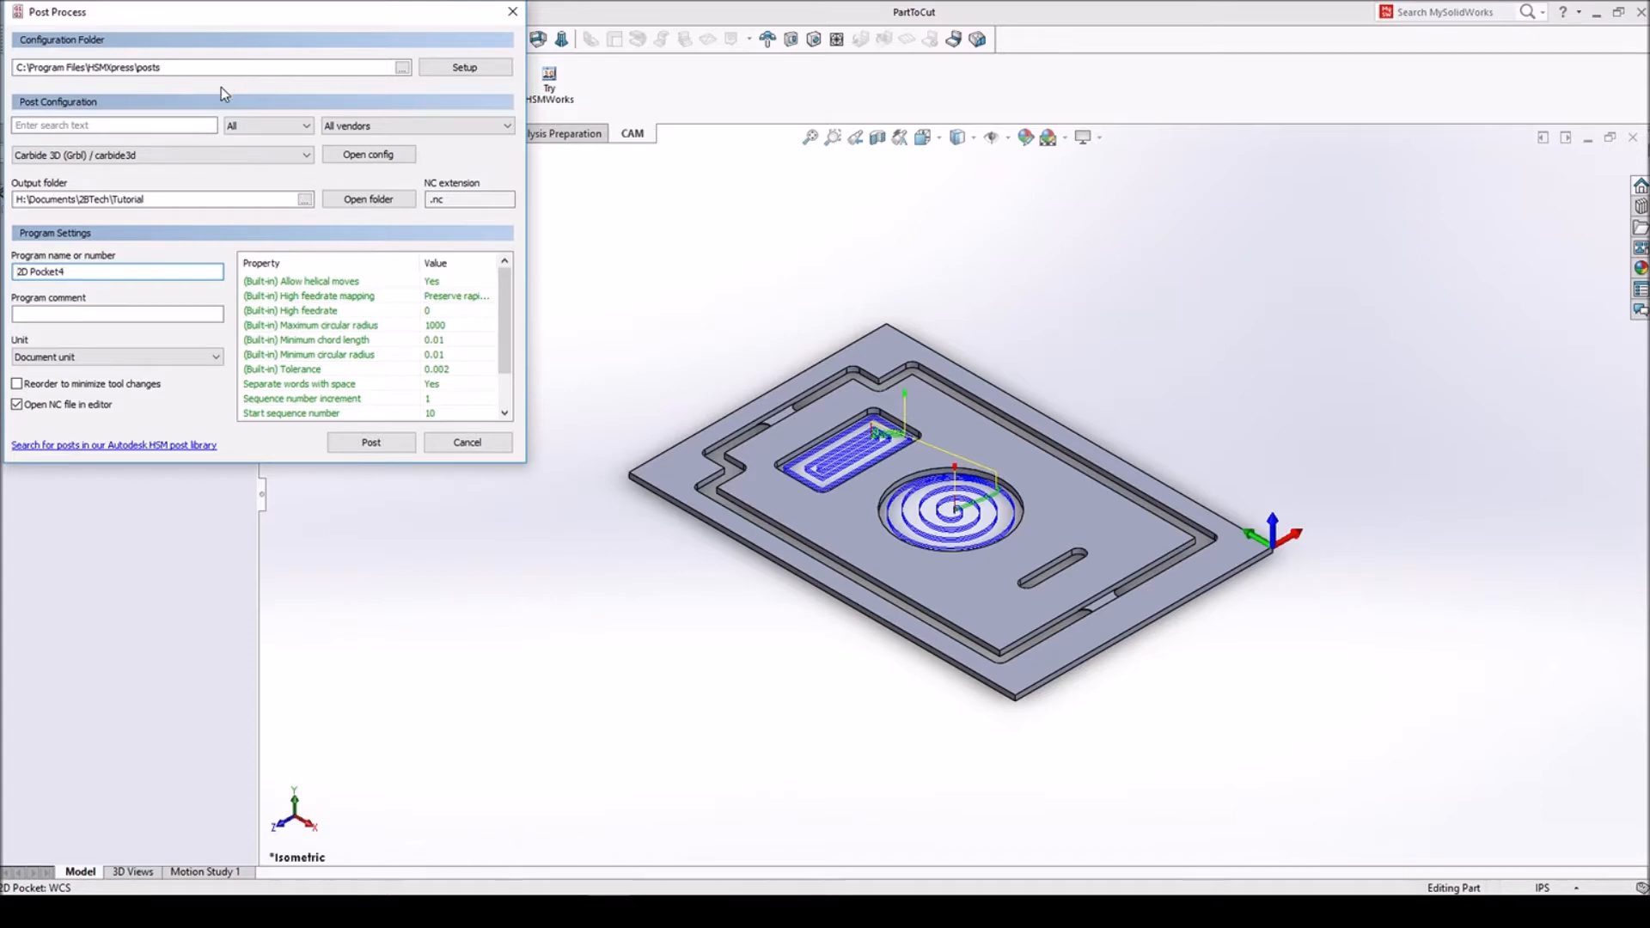
pyautogui.click(183, 156)
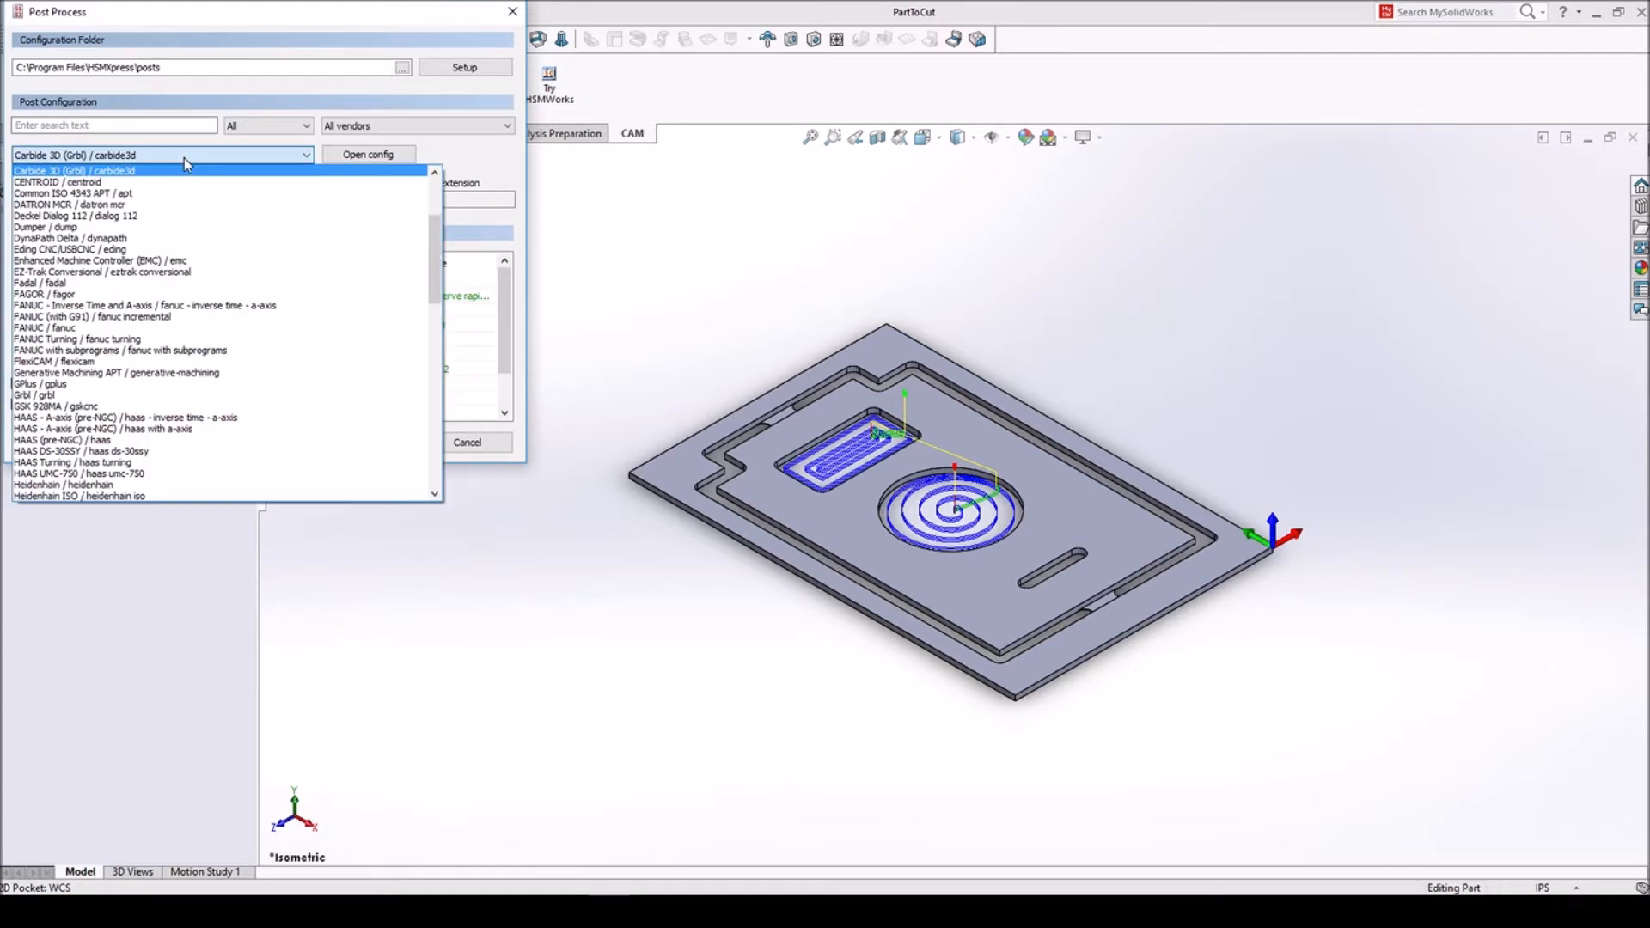
pyautogui.click(111, 169)
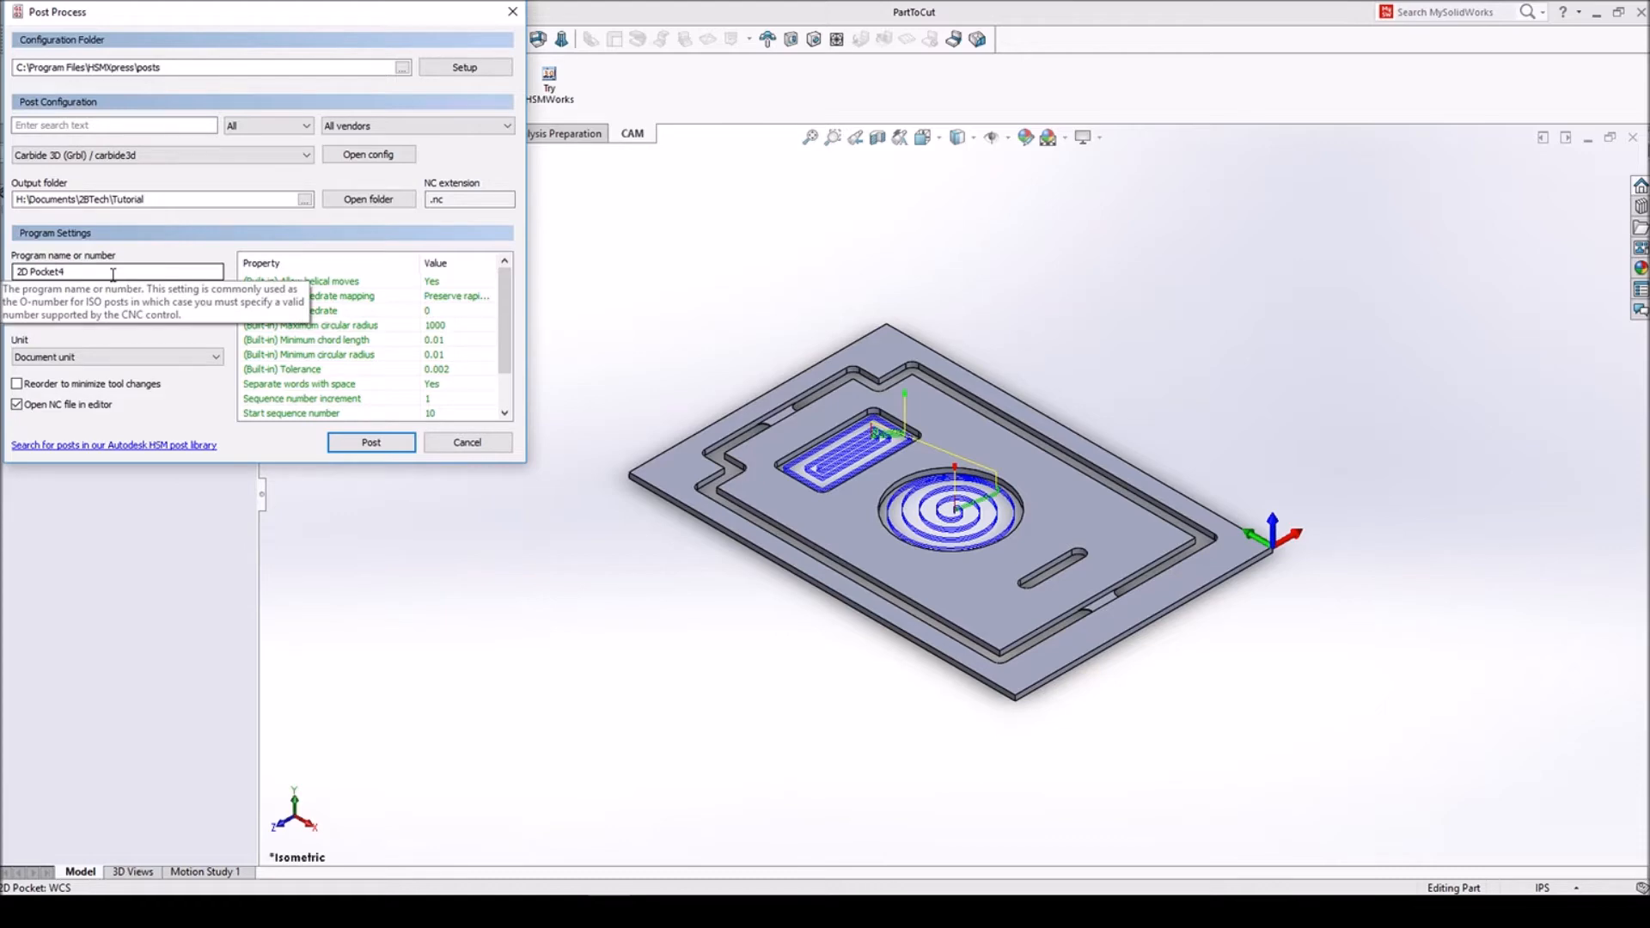
# - Post the pocket program as 2D Pocket4 in the Tutorial folder, replacing the existing file, and close the resulting G-code in the editor
pyautogui.click(383, 445)
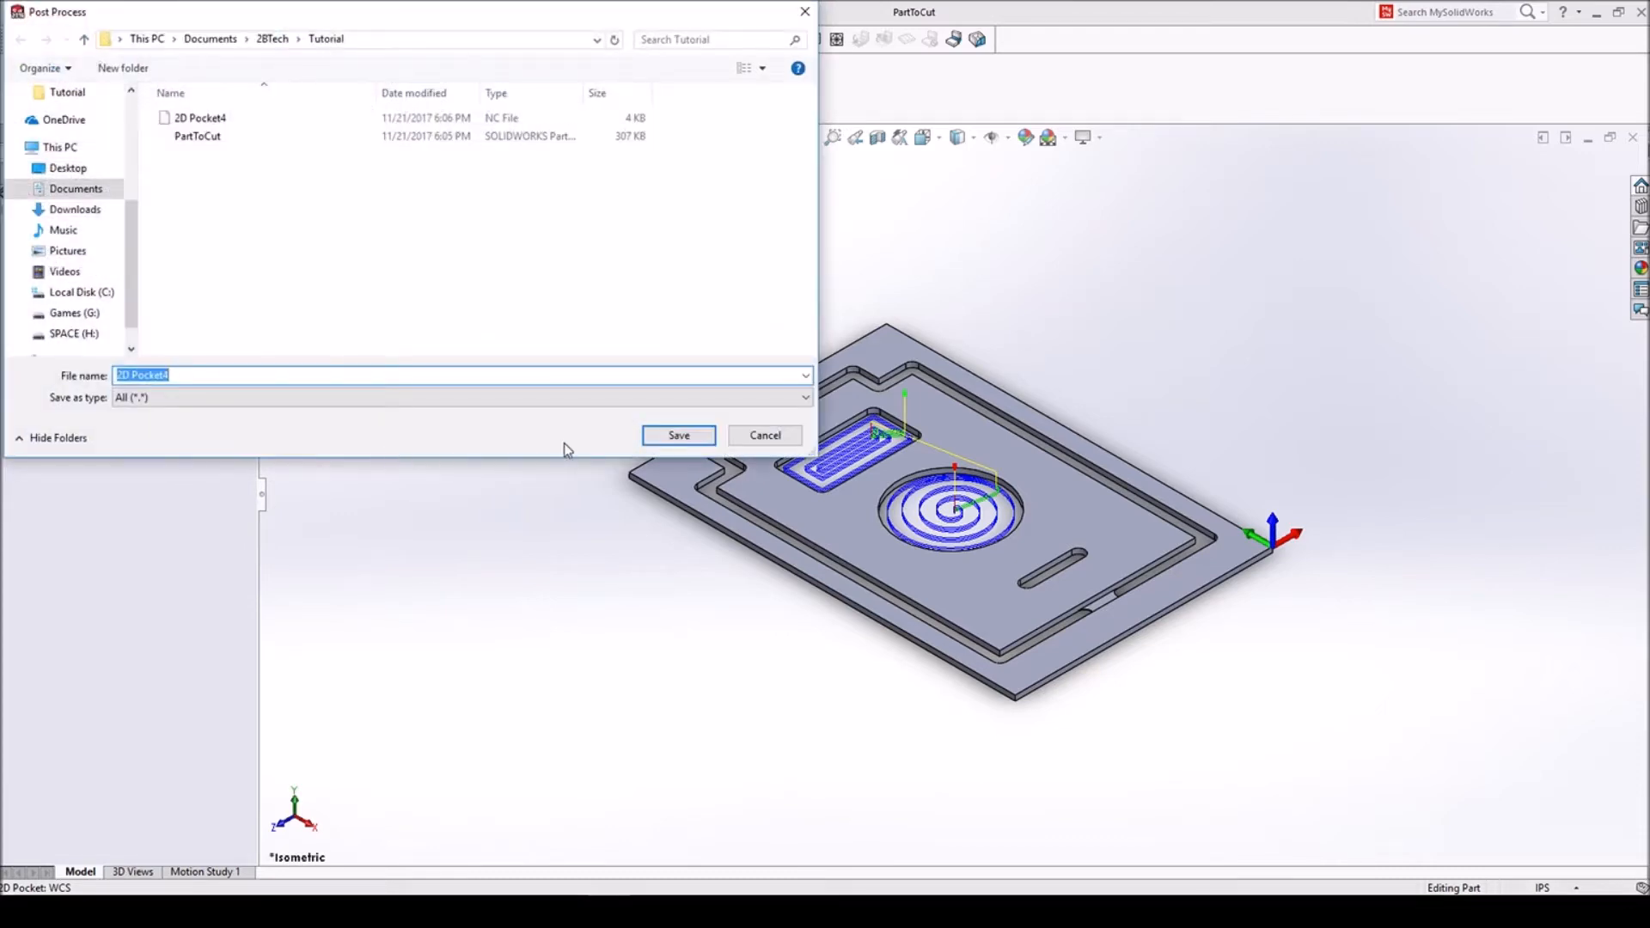
pyautogui.click(680, 436)
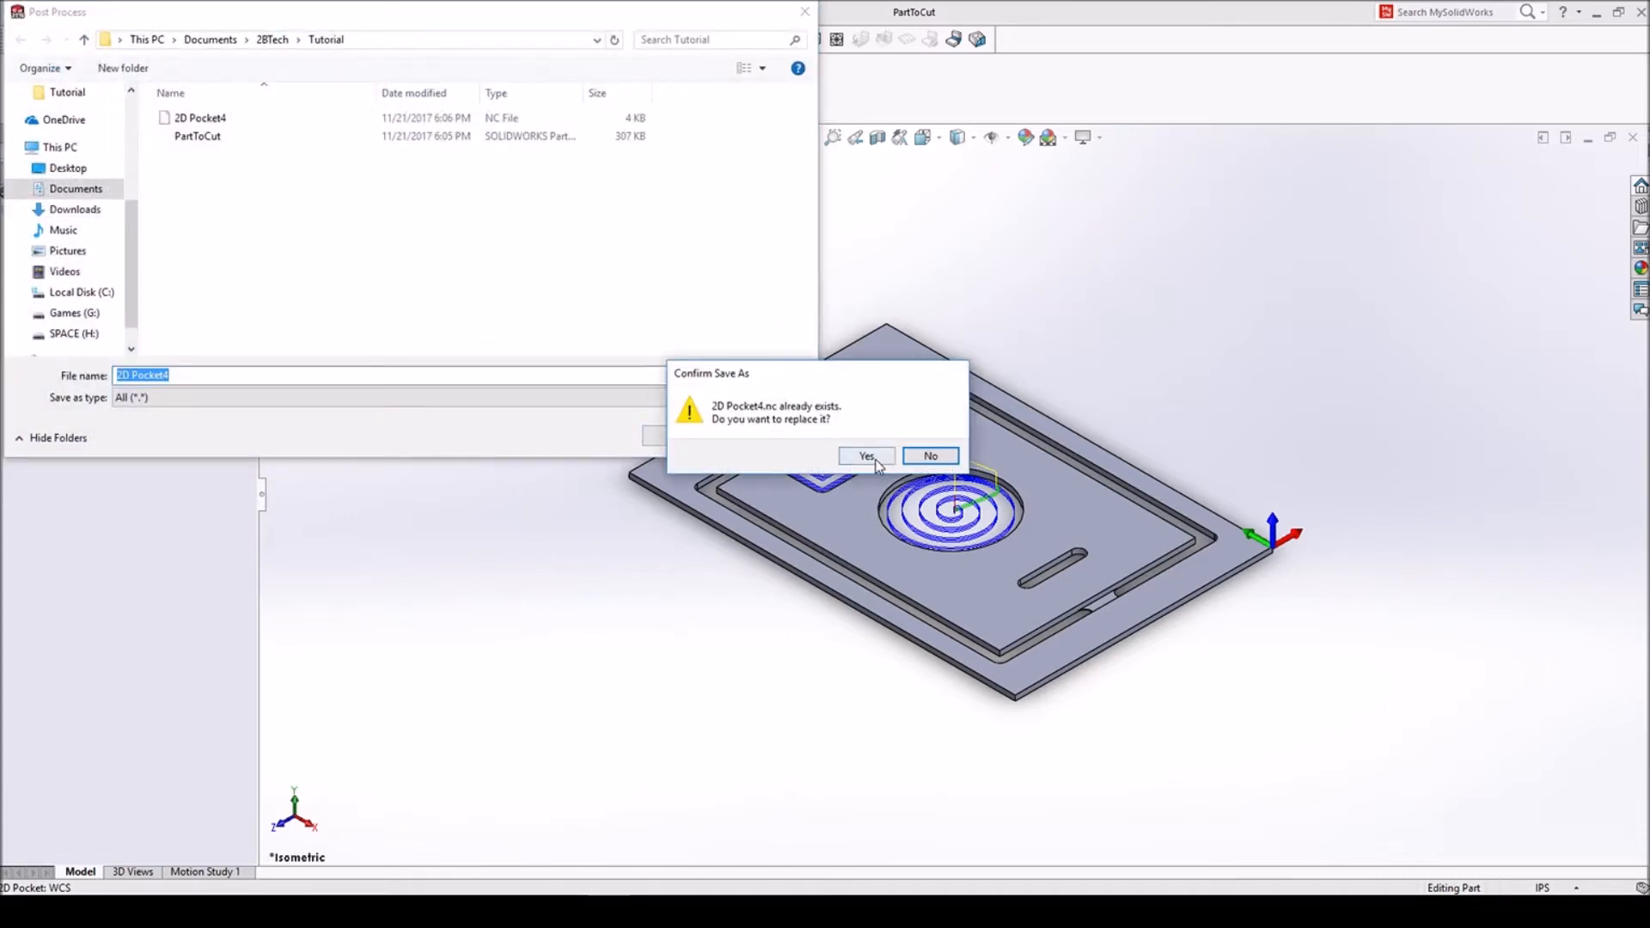
pyautogui.click(875, 460)
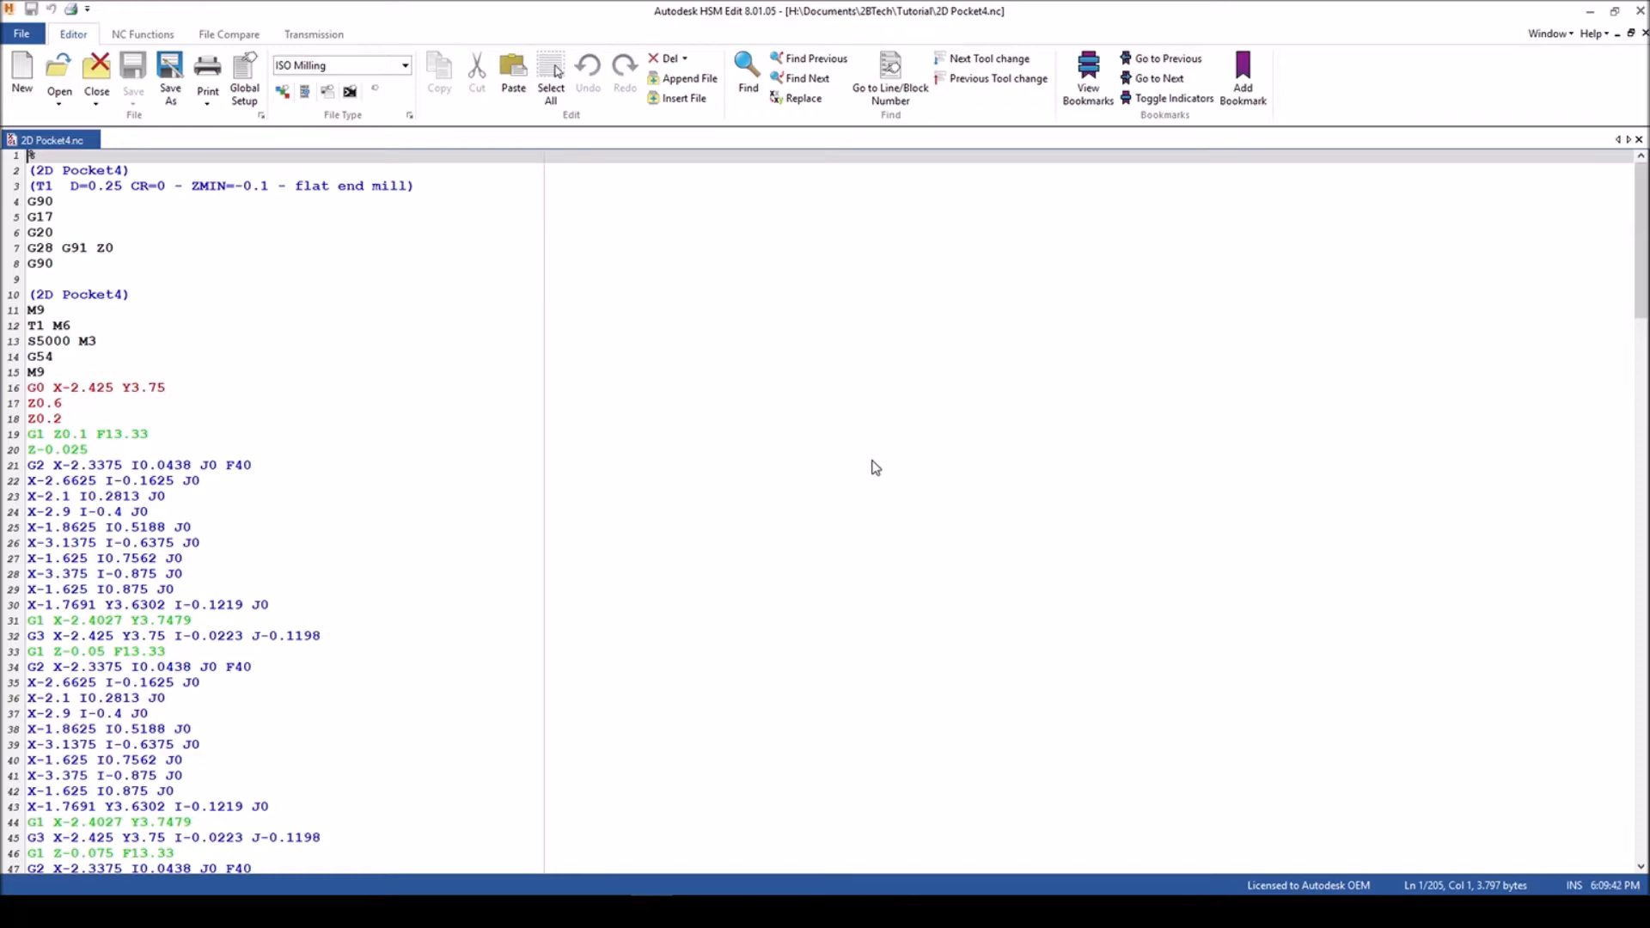
pyautogui.click(1640, 10)
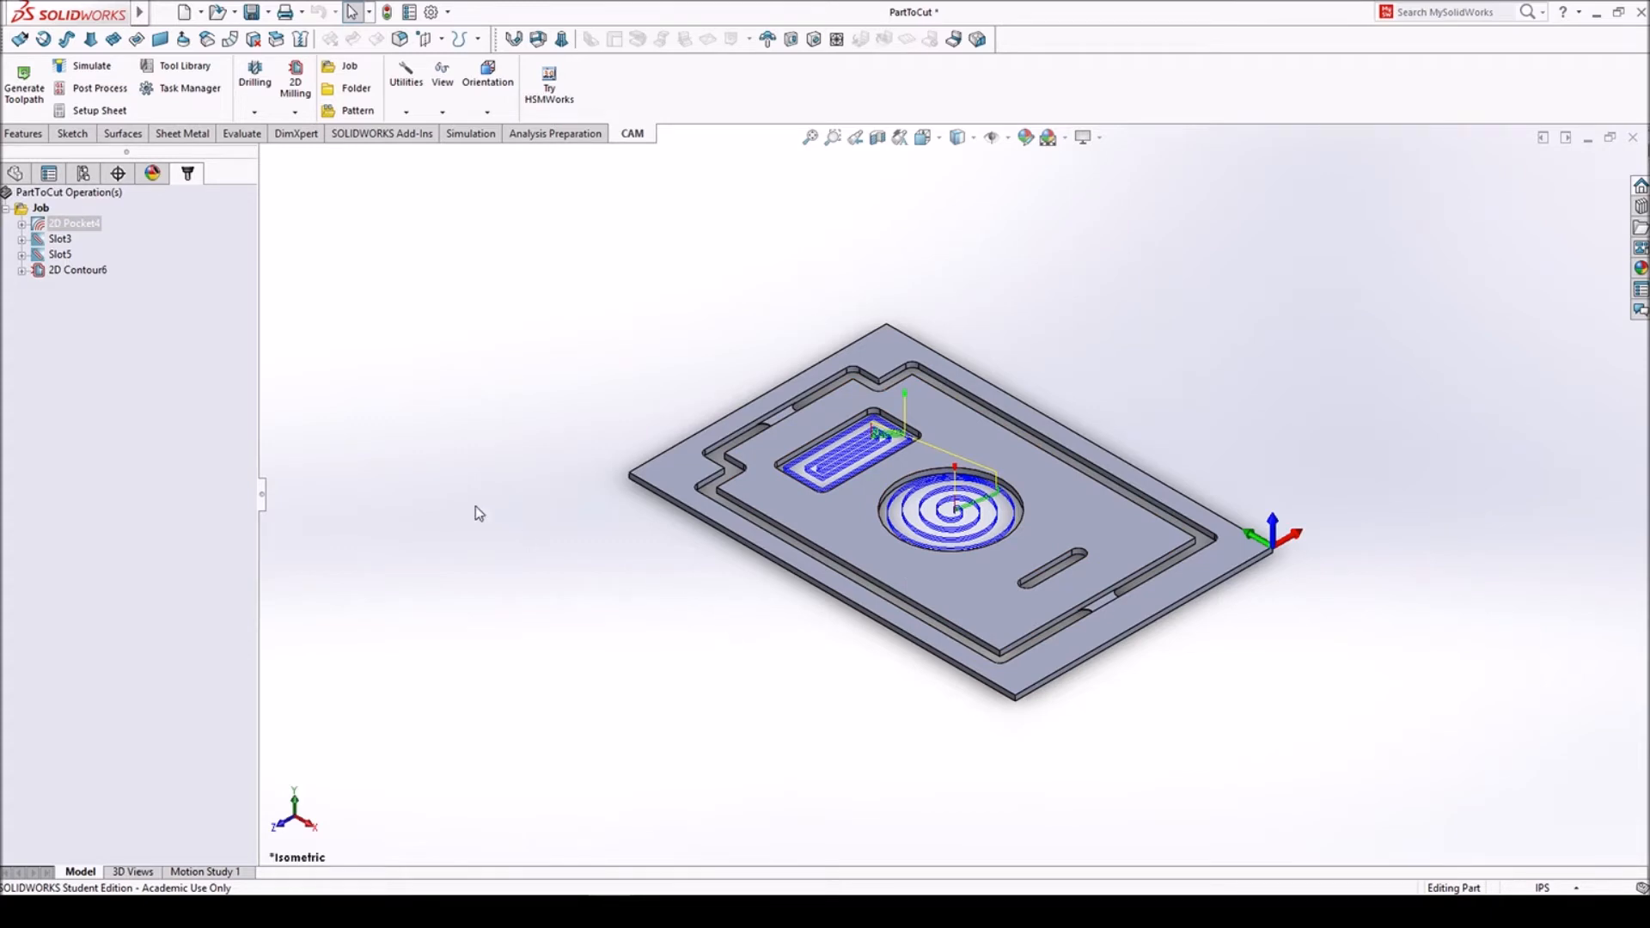
pyautogui.moveTo(143, 334); pyautogui.dragTo(55, 230)
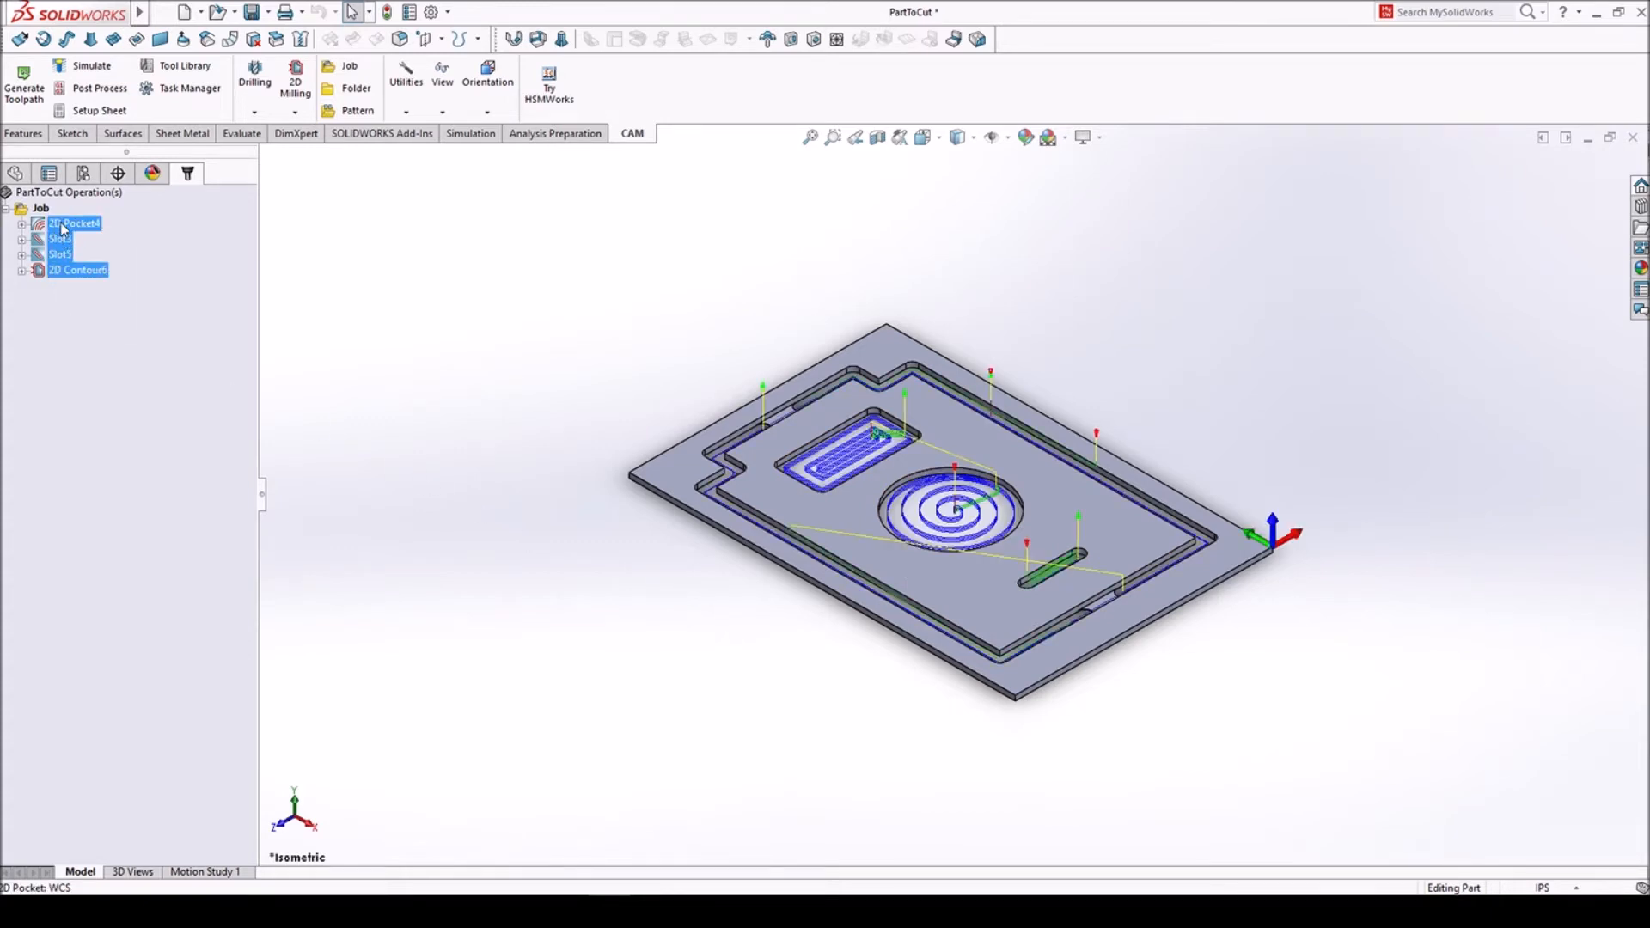
pyautogui.rightClick(61, 225)
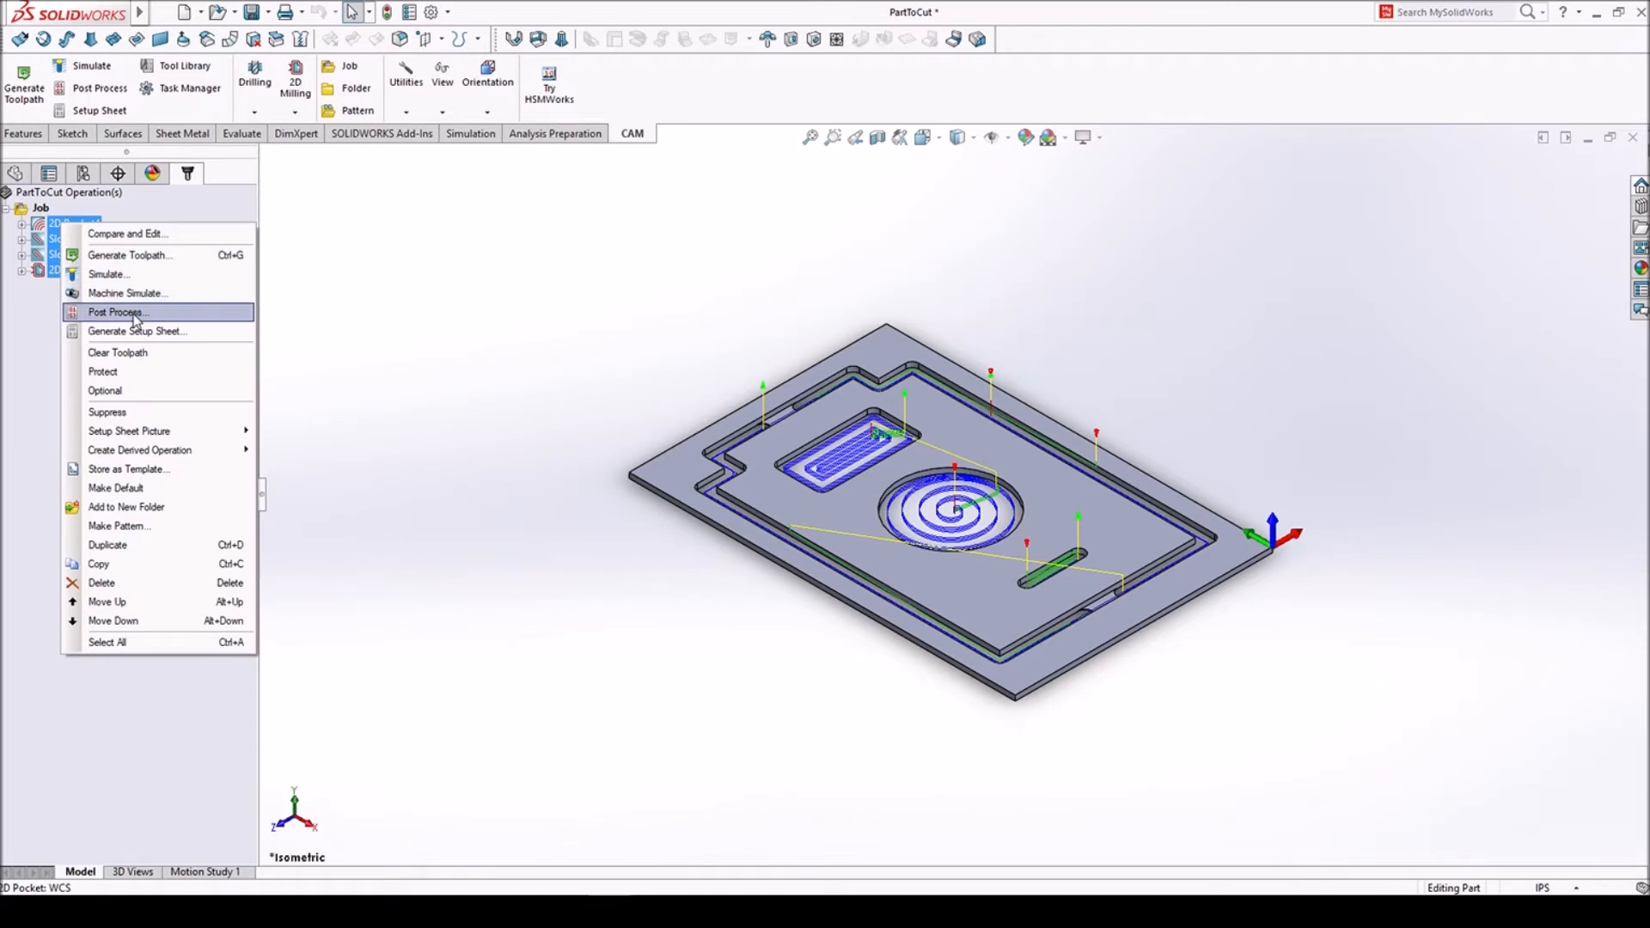
pyautogui.click(43, 327)
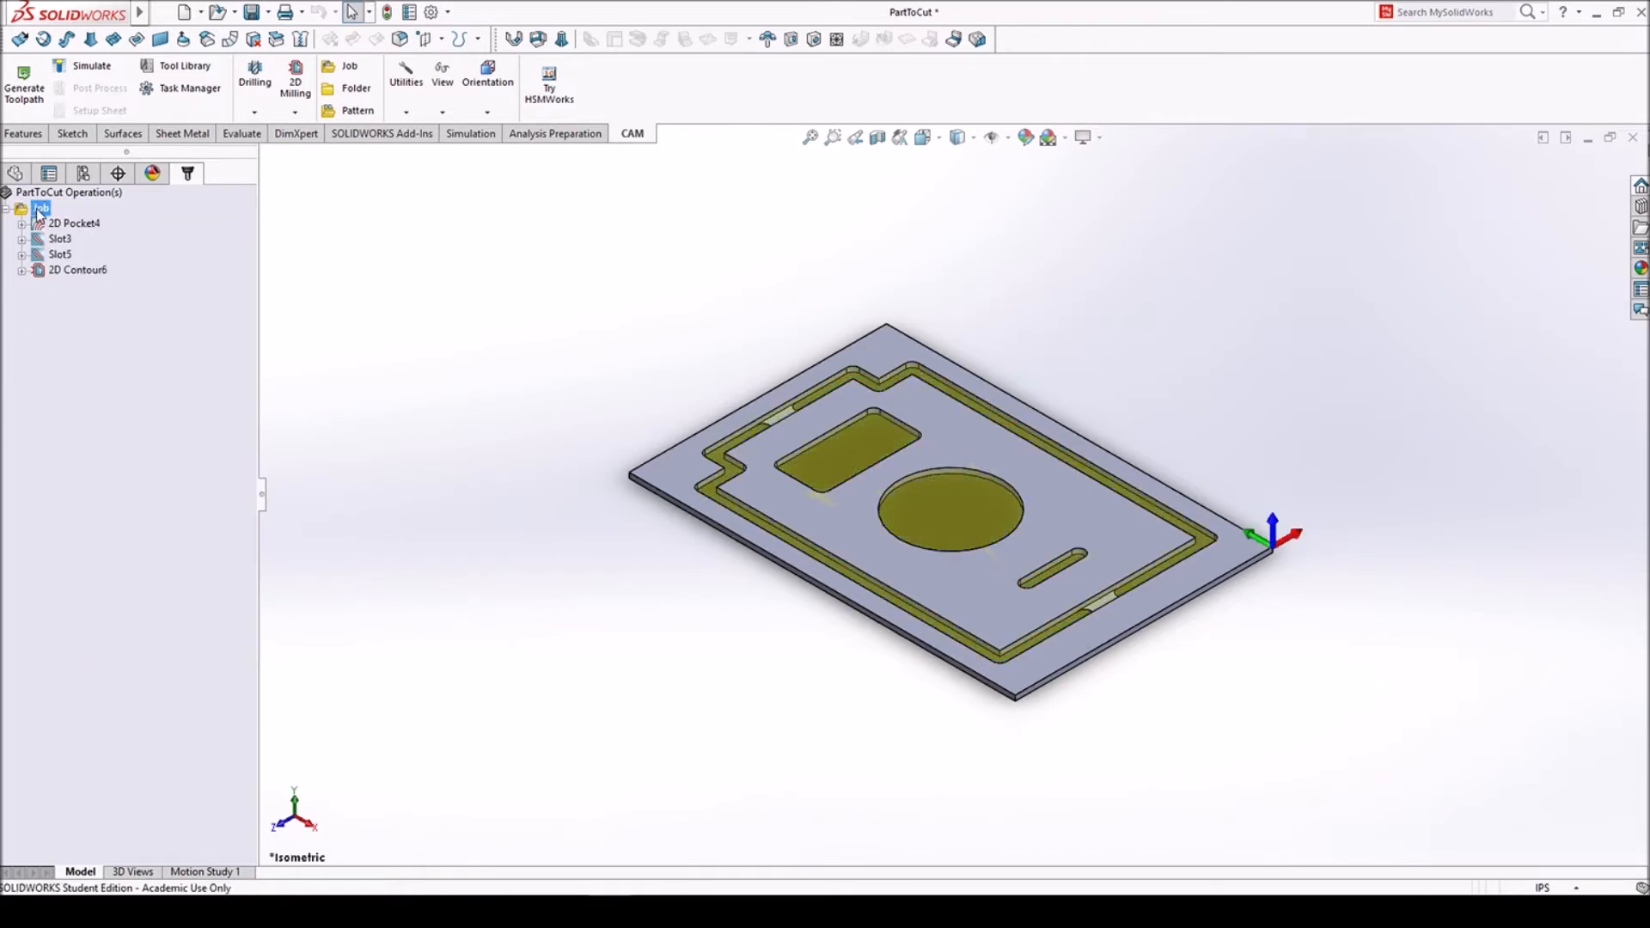
pyautogui.rightClick(38, 211)
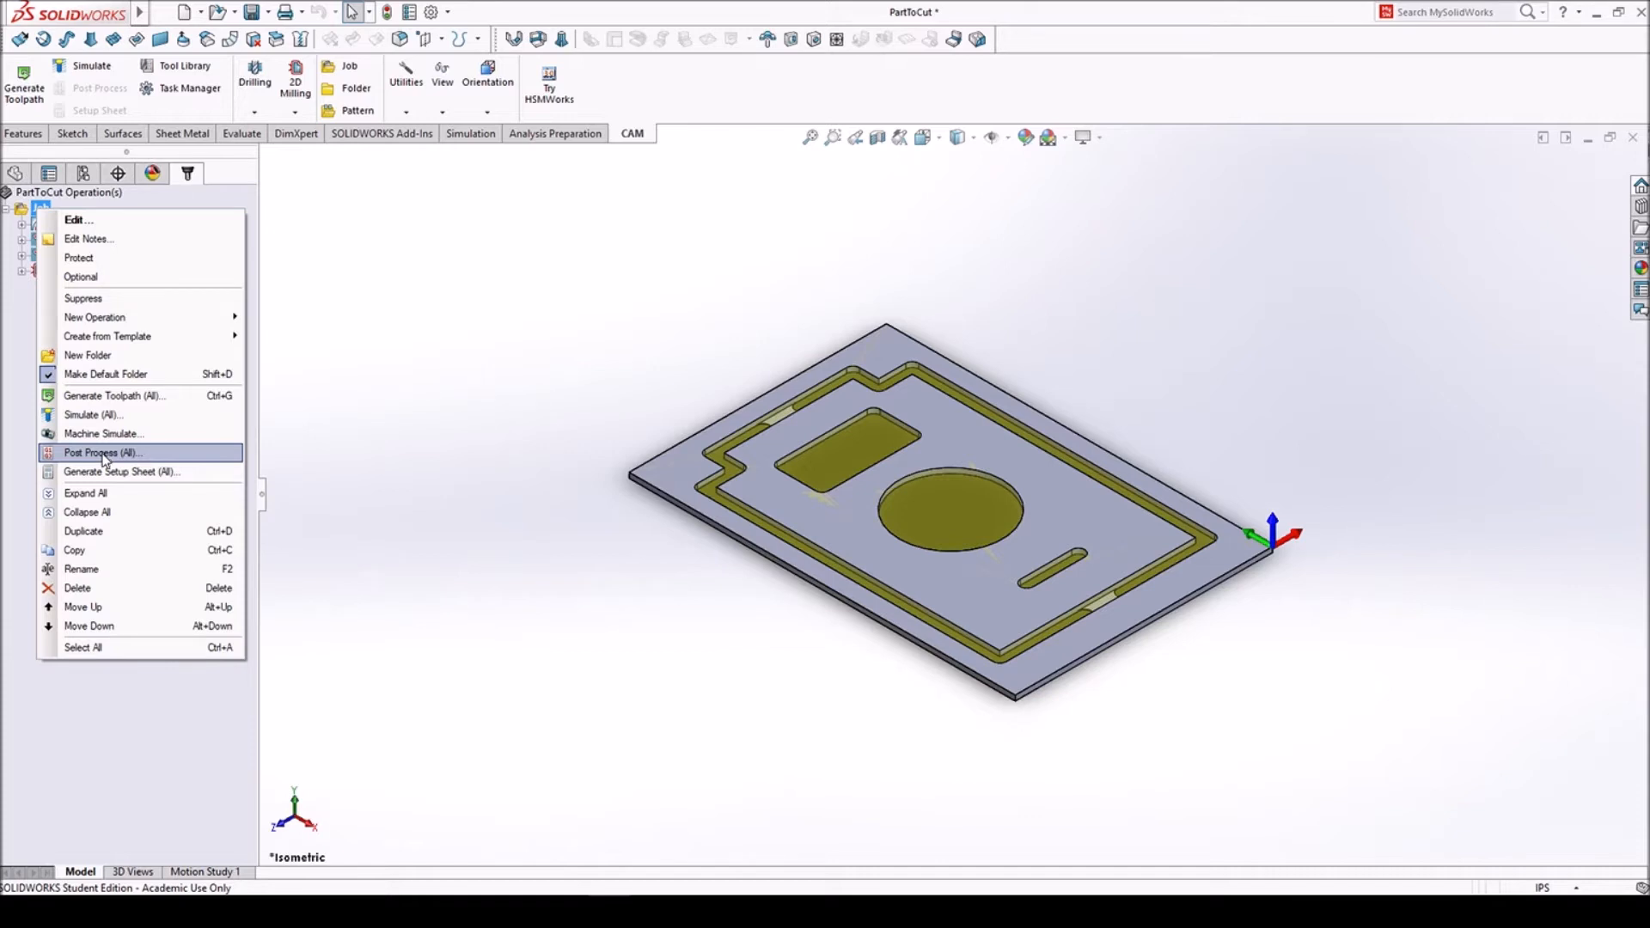
pyautogui.click(314, 448)
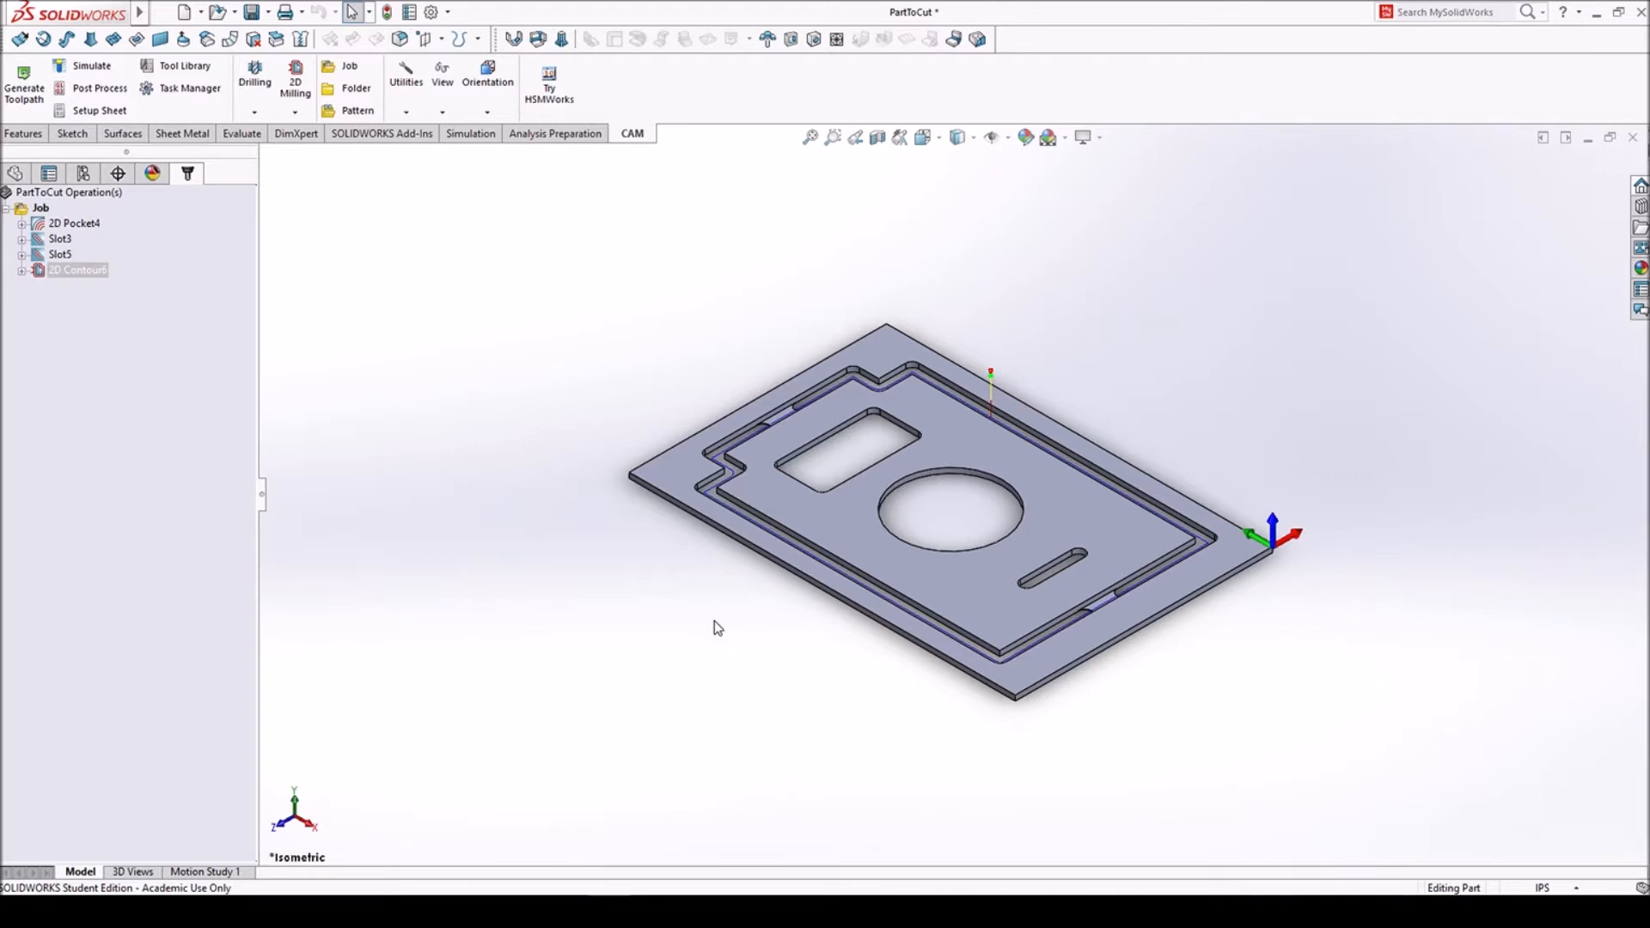
# - Simulate the 2D pocket operation's toolpath, play part of the cut, and exit the simulation
pyautogui.rightClick(62, 226)
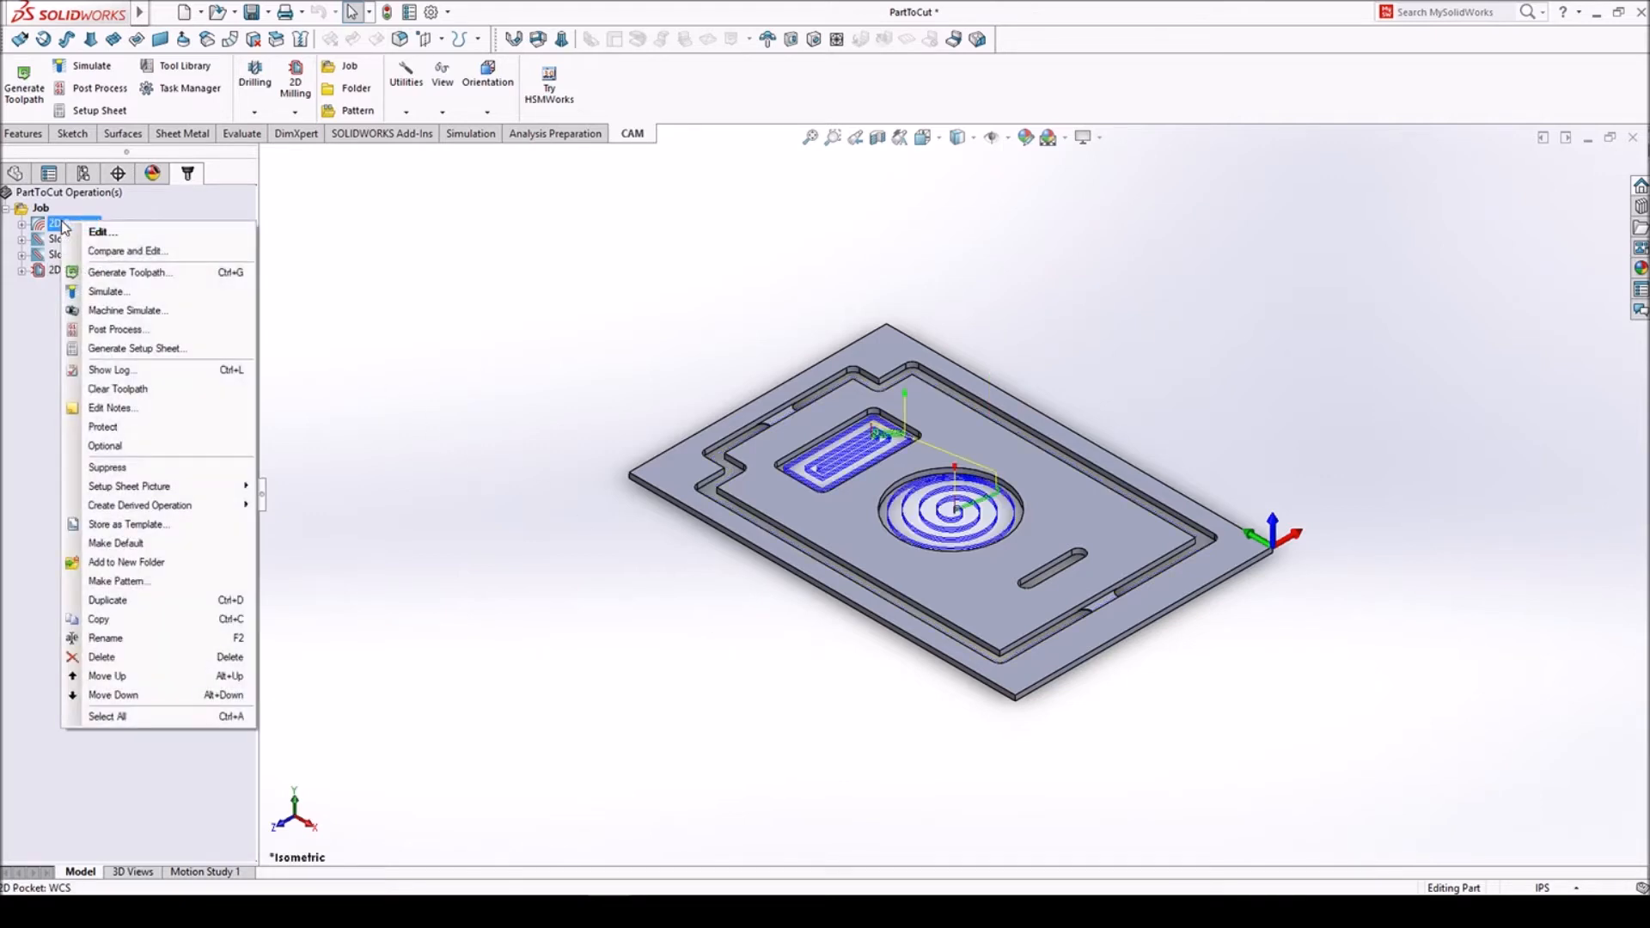
pyautogui.click(152, 294)
pyautogui.click(13, 276)
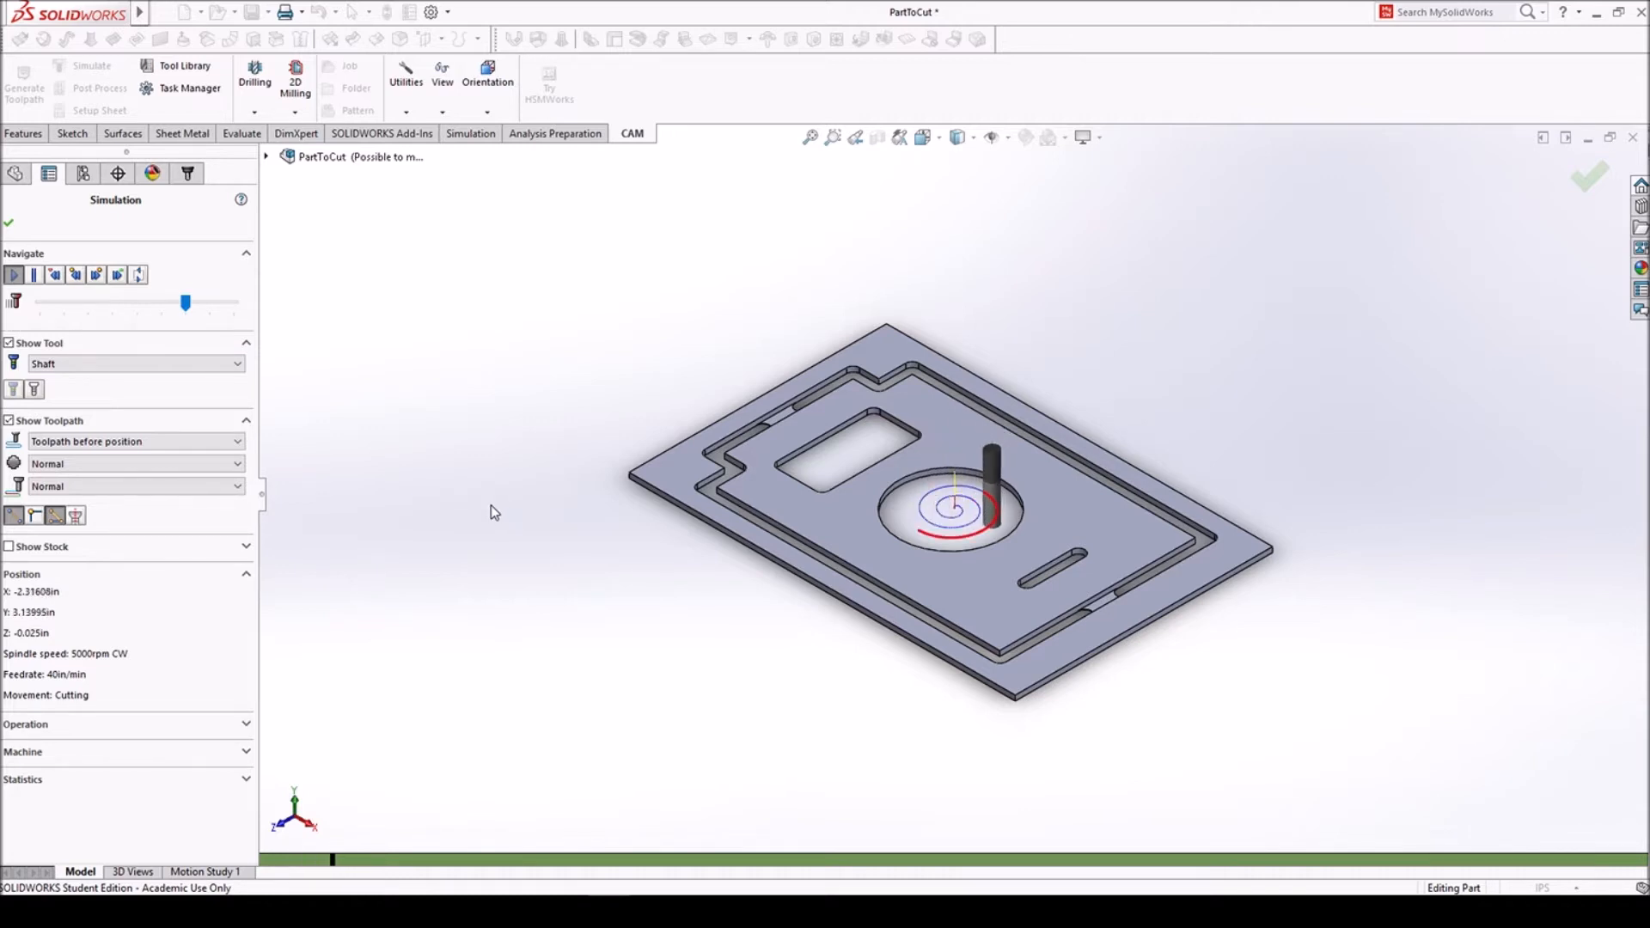
pyautogui.click(10, 226)
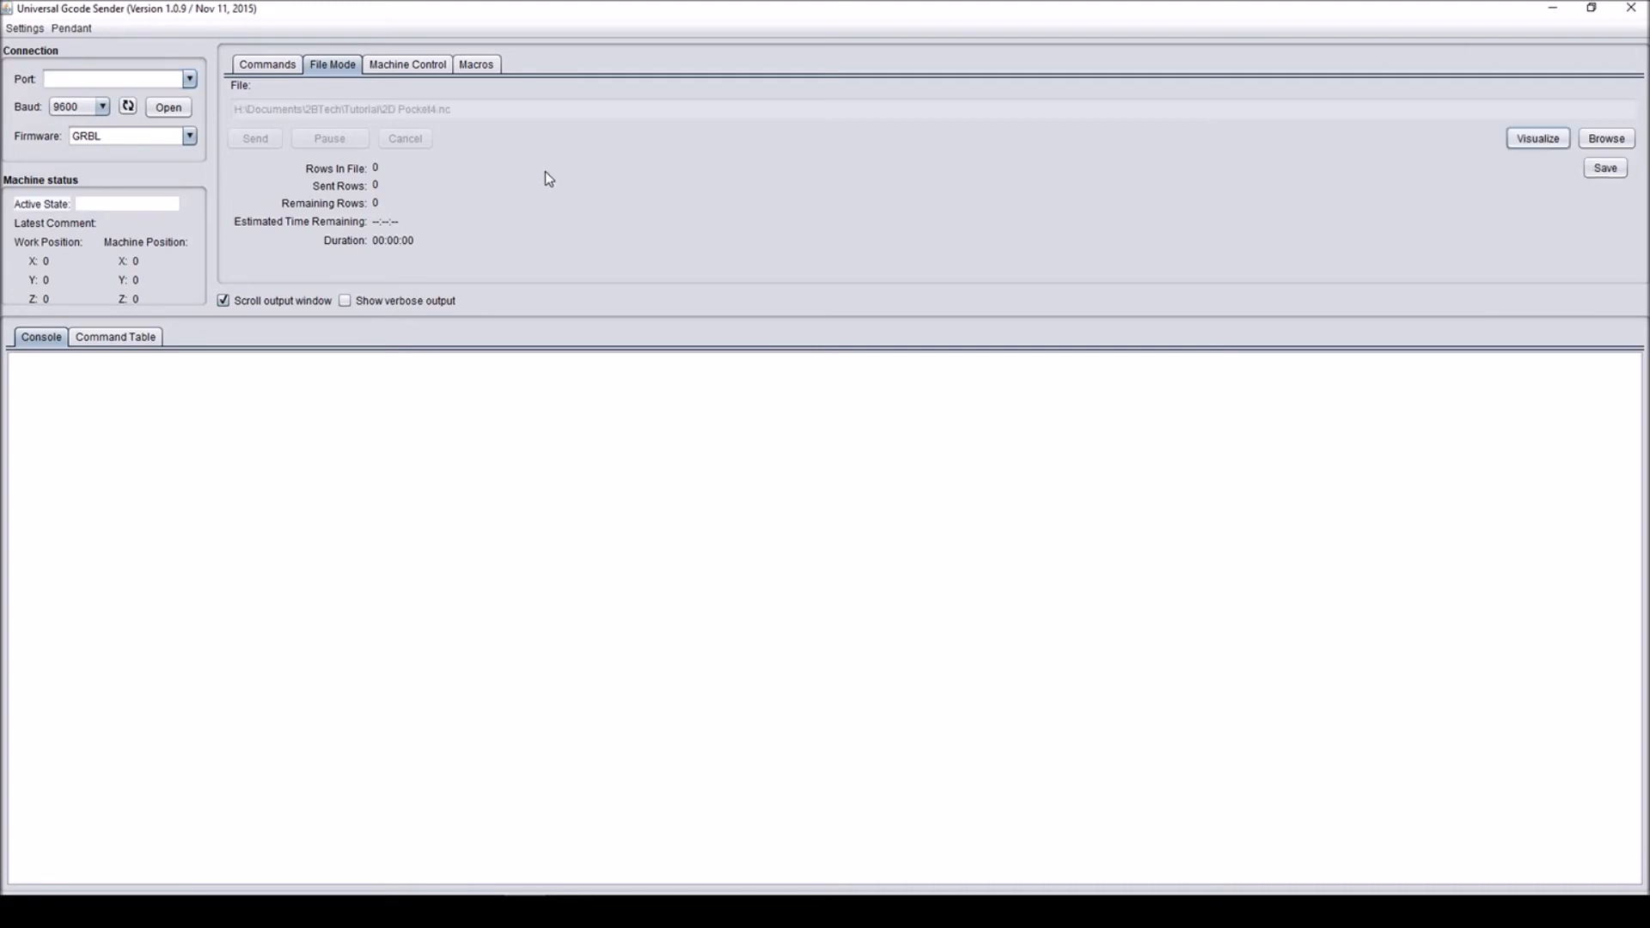
# - In Universal Gcode Sender, set the connection's baud rate to 115200 and look over the machine control commands
pyautogui.click(101, 106)
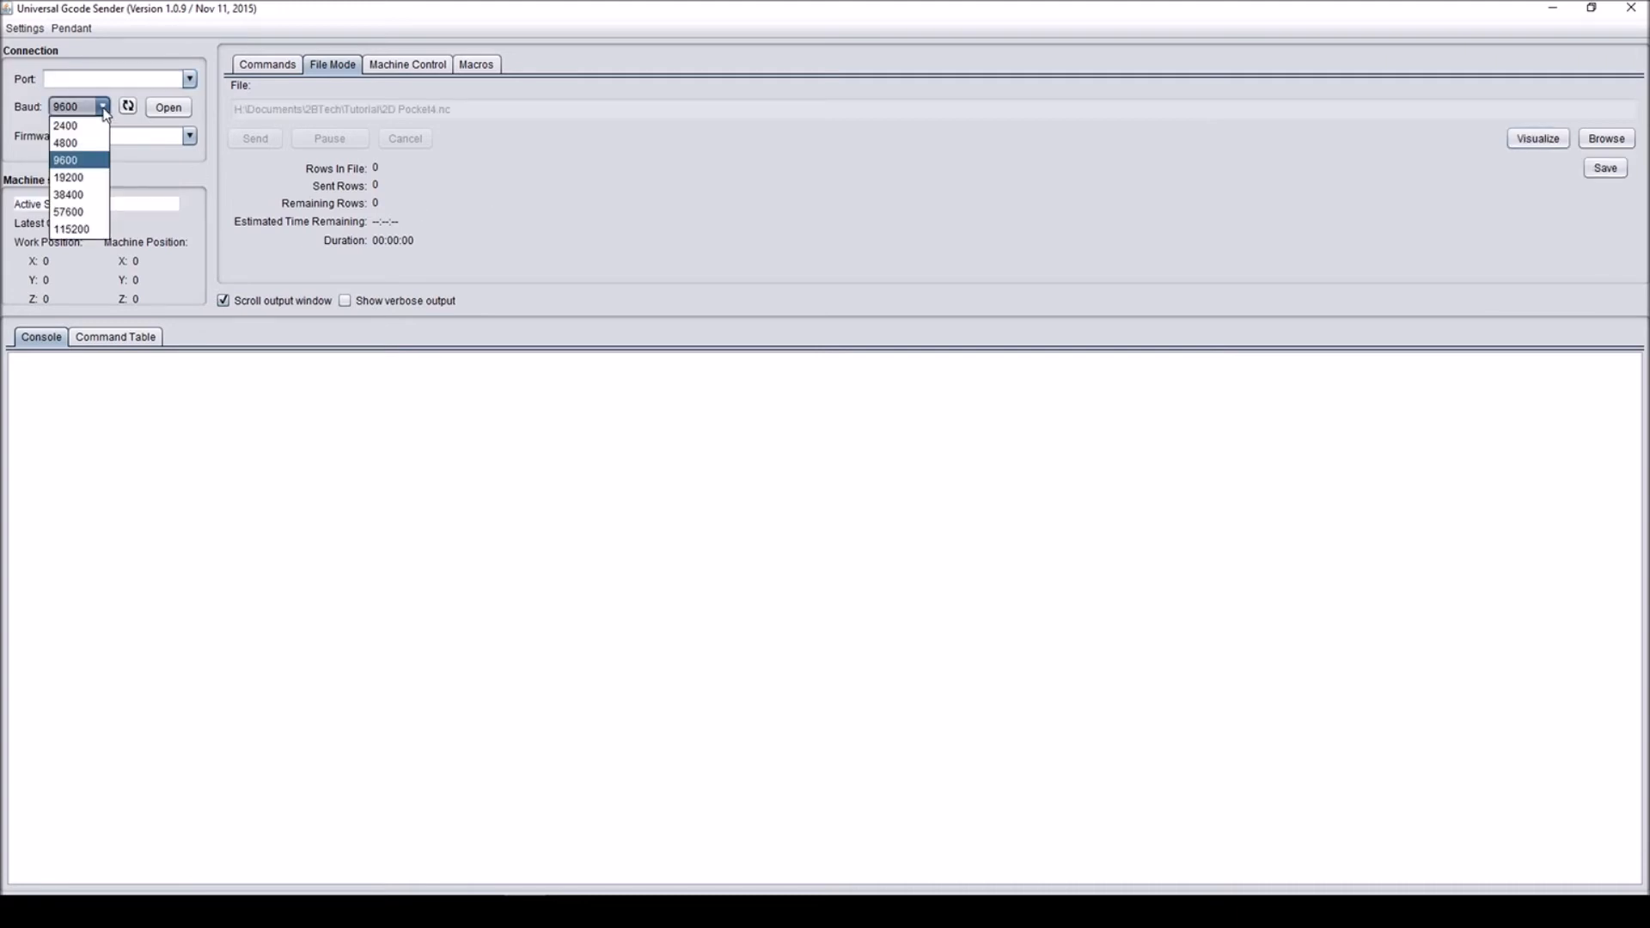
pyautogui.click(89, 230)
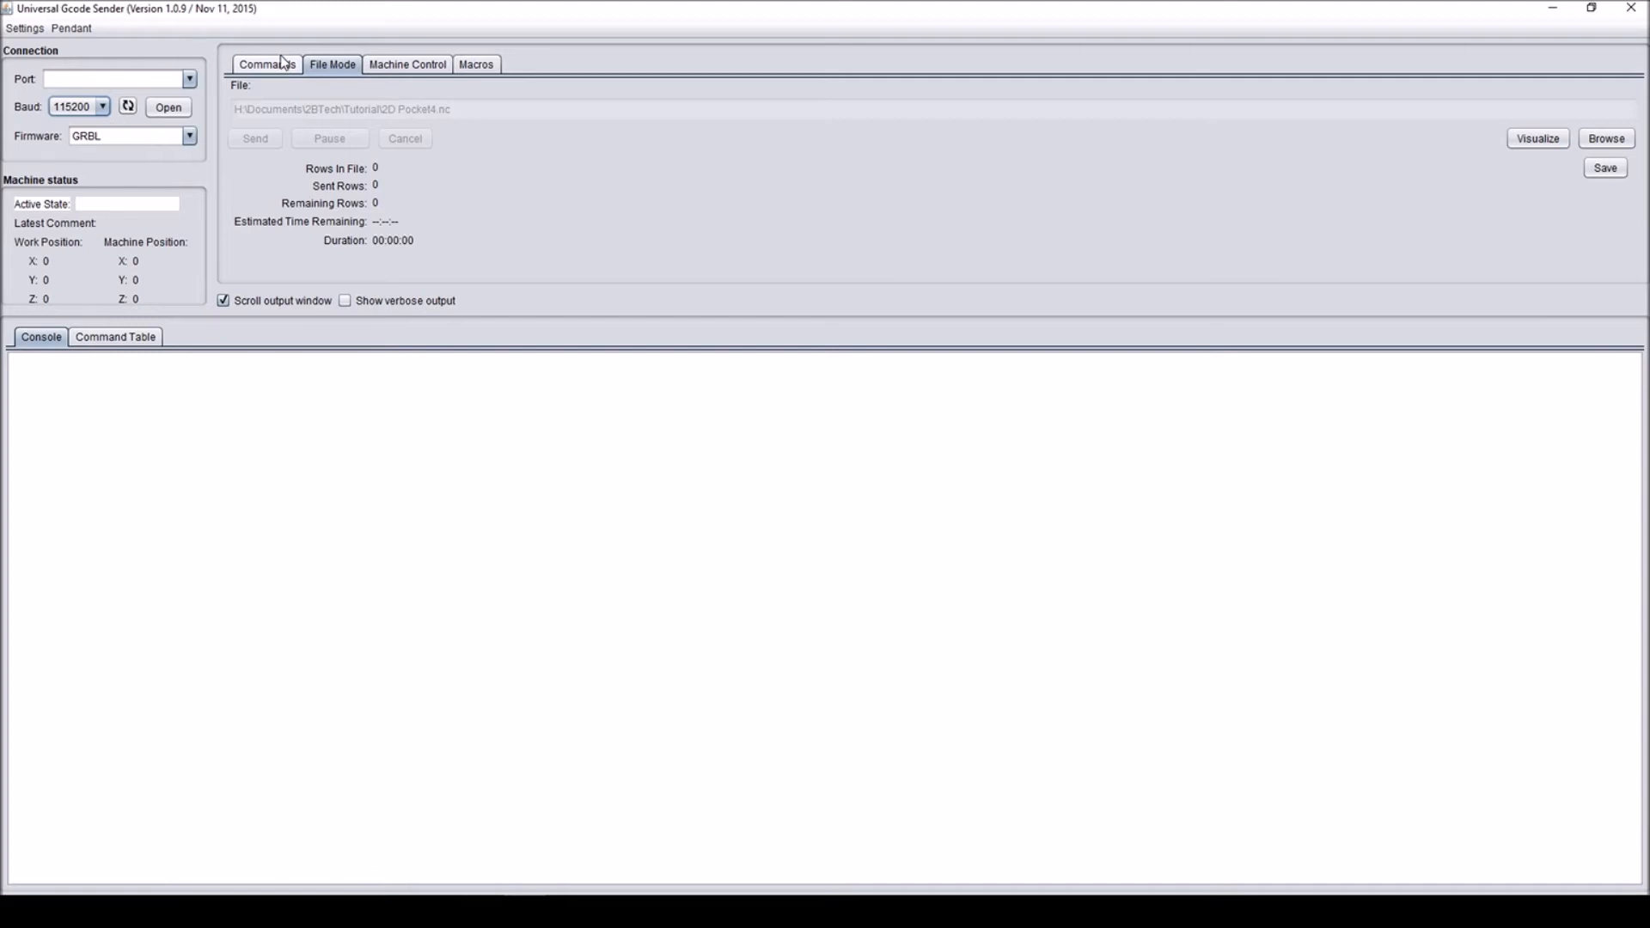
pyautogui.click(412, 65)
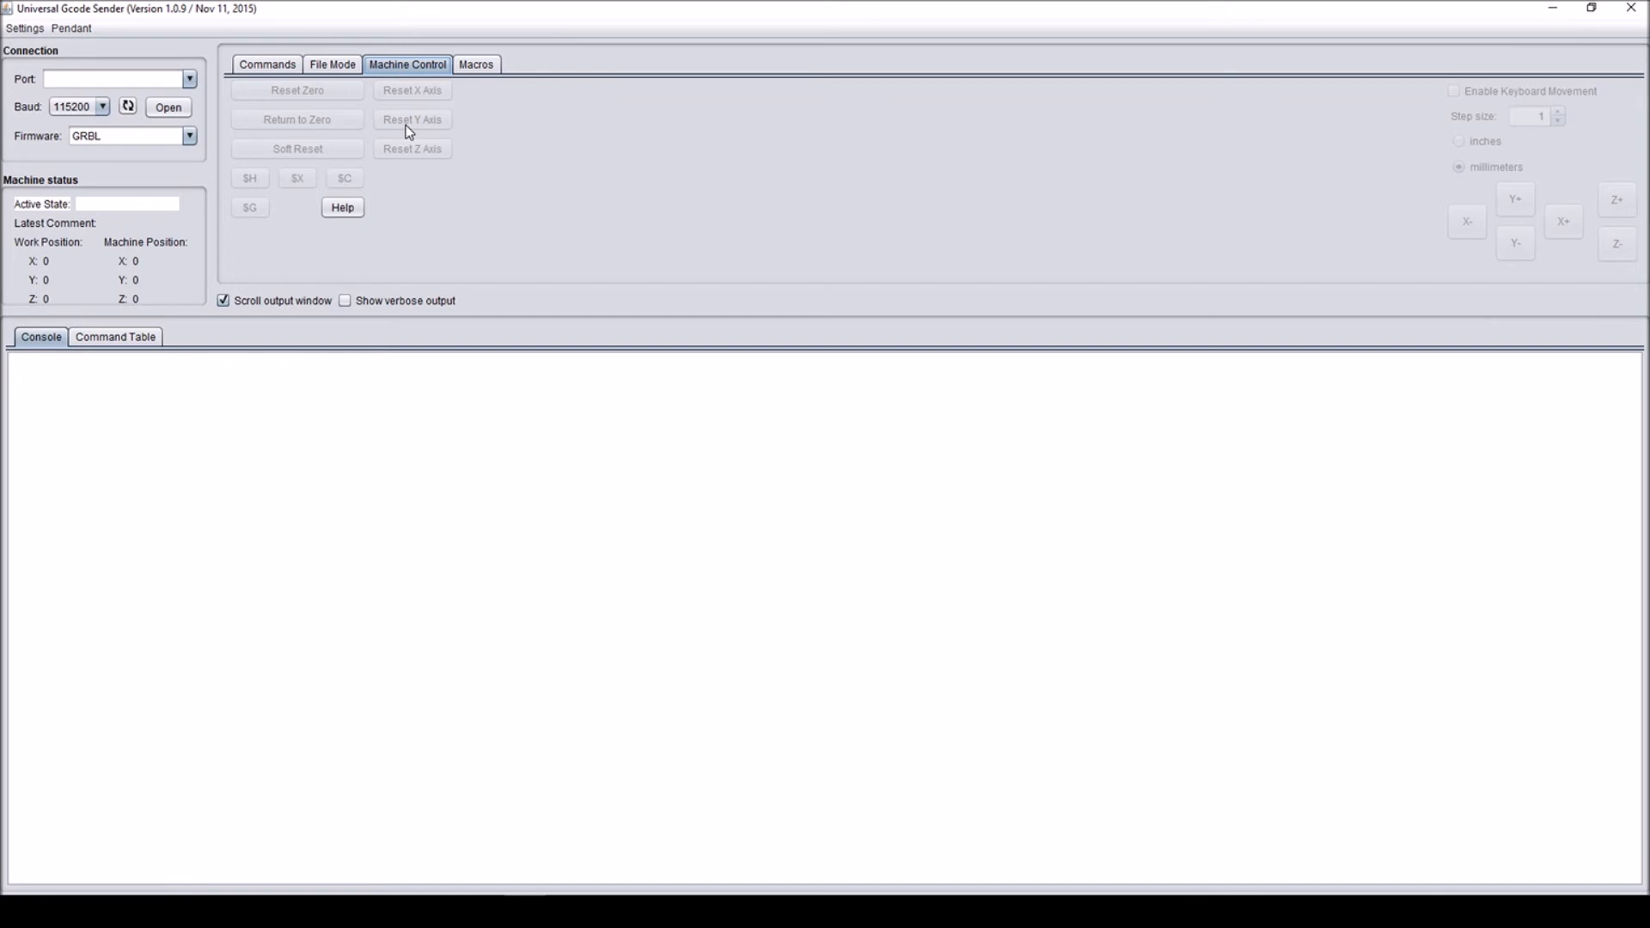
# - Load 2D Pocket4.nc as the G-code file, visualize its toolpath from different angles, and close the visualizer
pyautogui.click(343, 67)
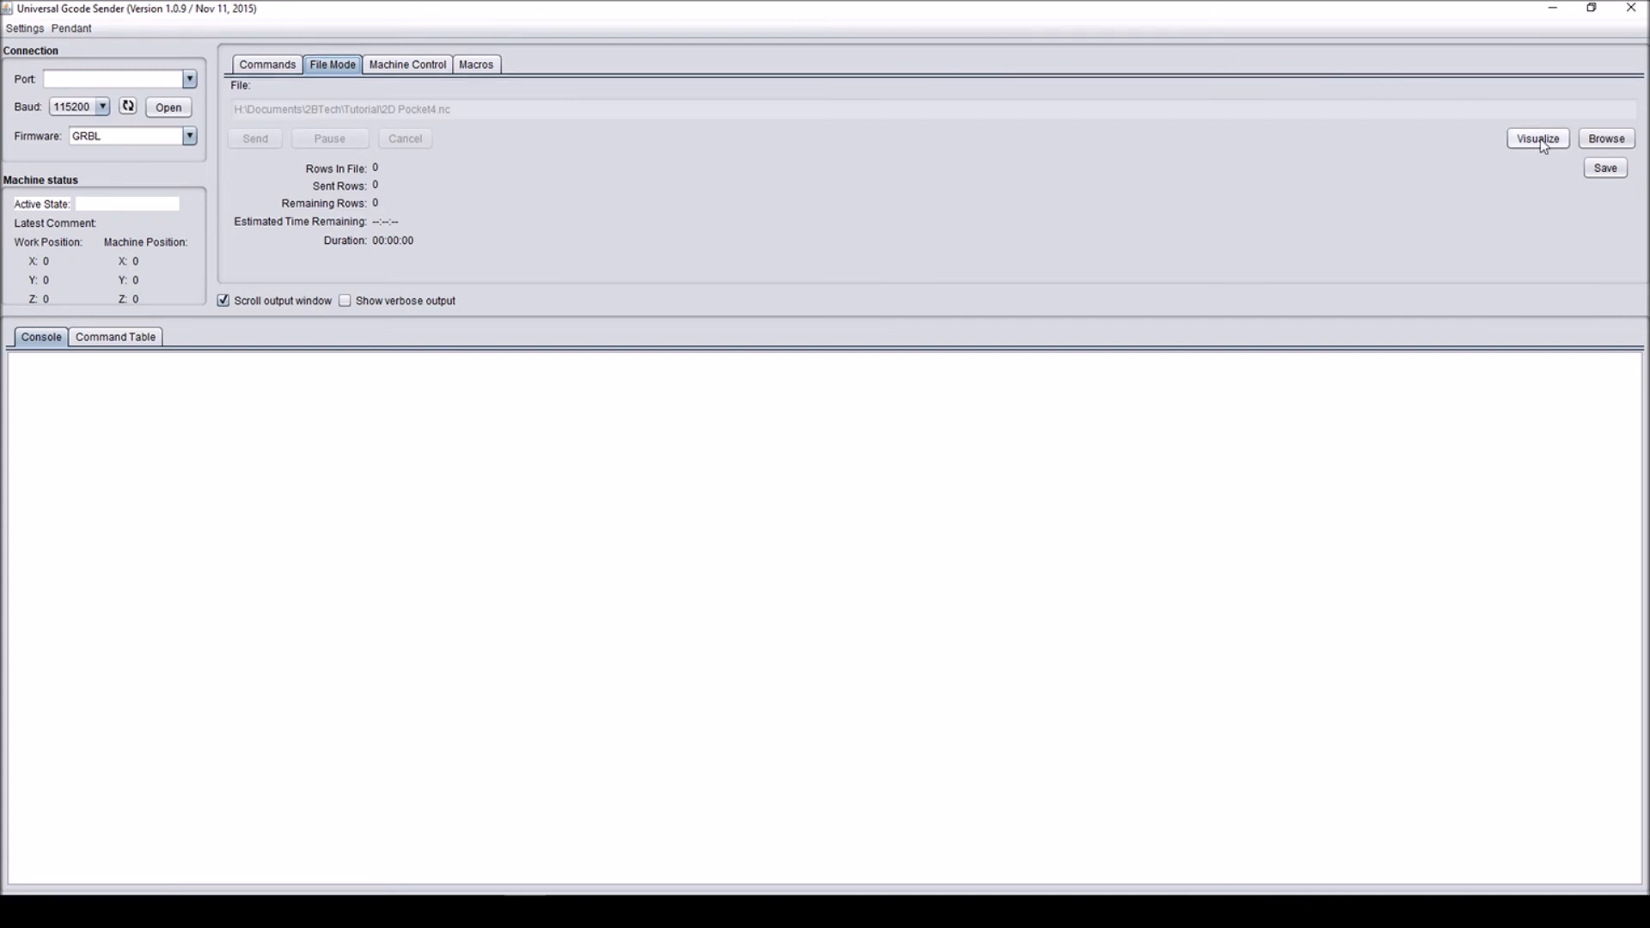
pyautogui.click(1600, 144)
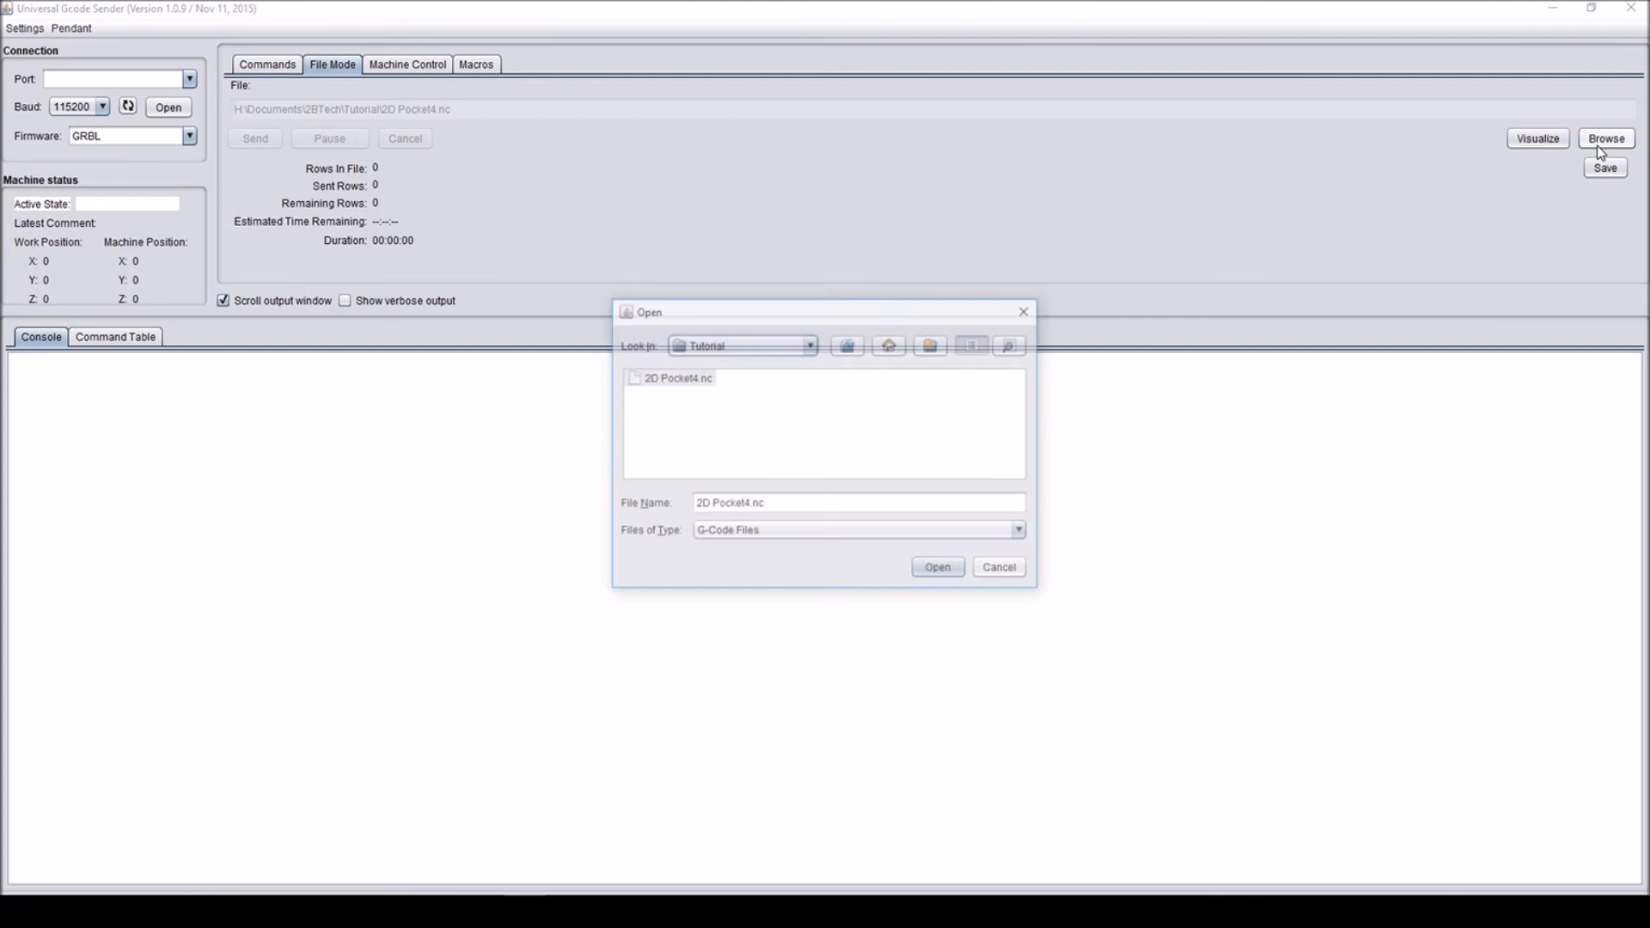
pyautogui.doubleClick(680, 380)
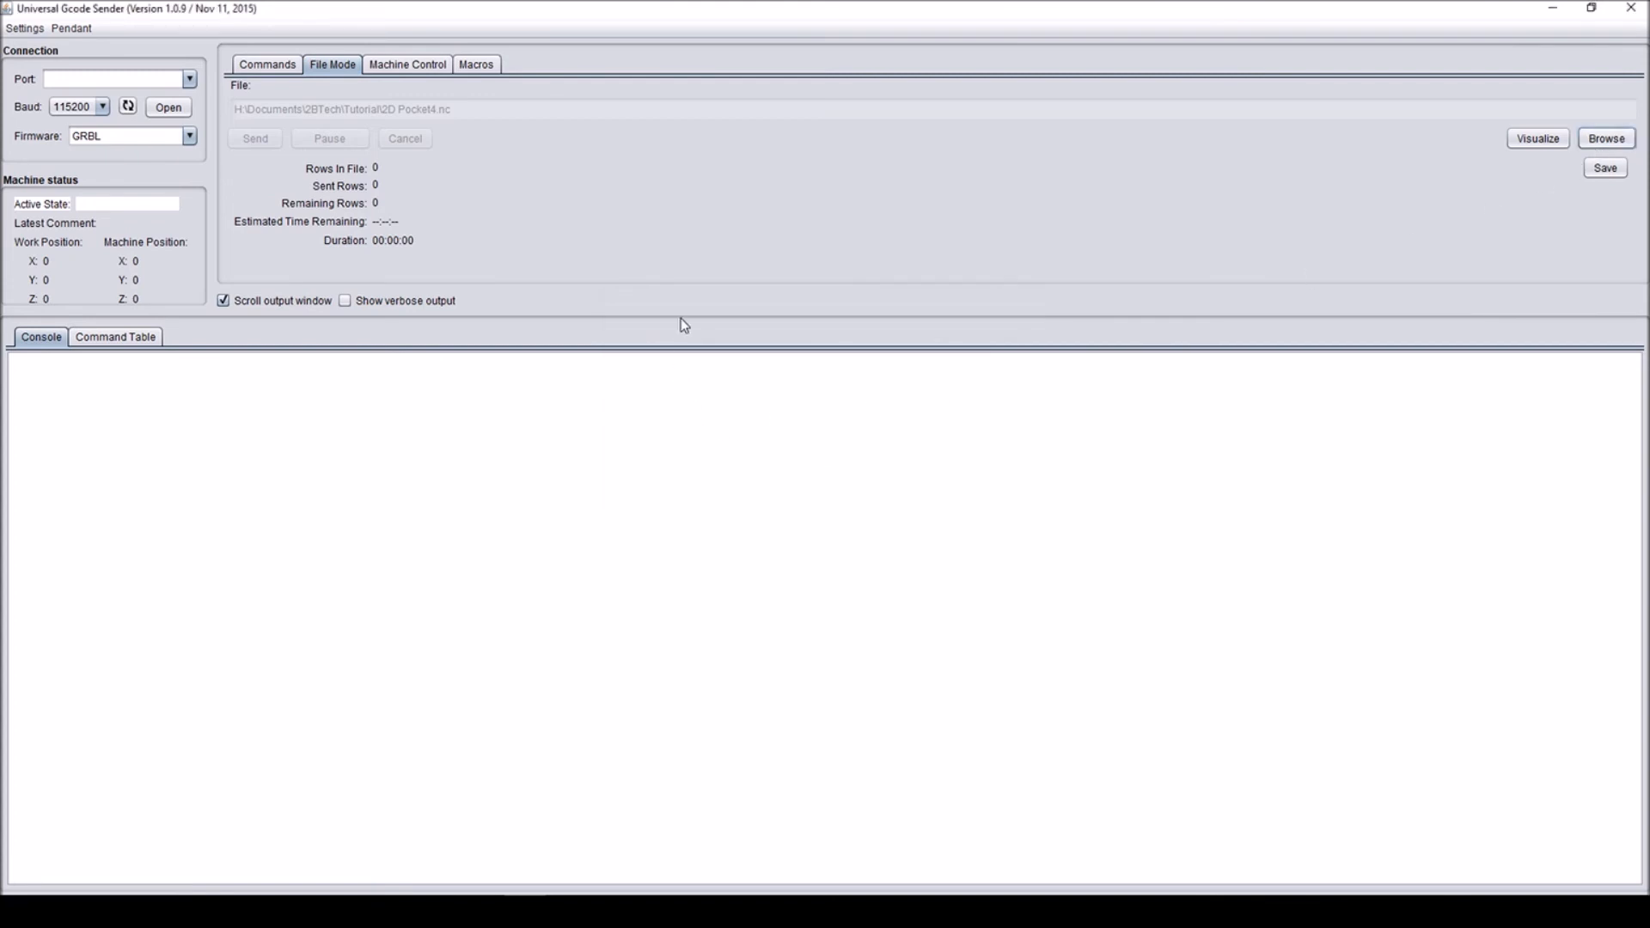
pyautogui.click(1541, 141)
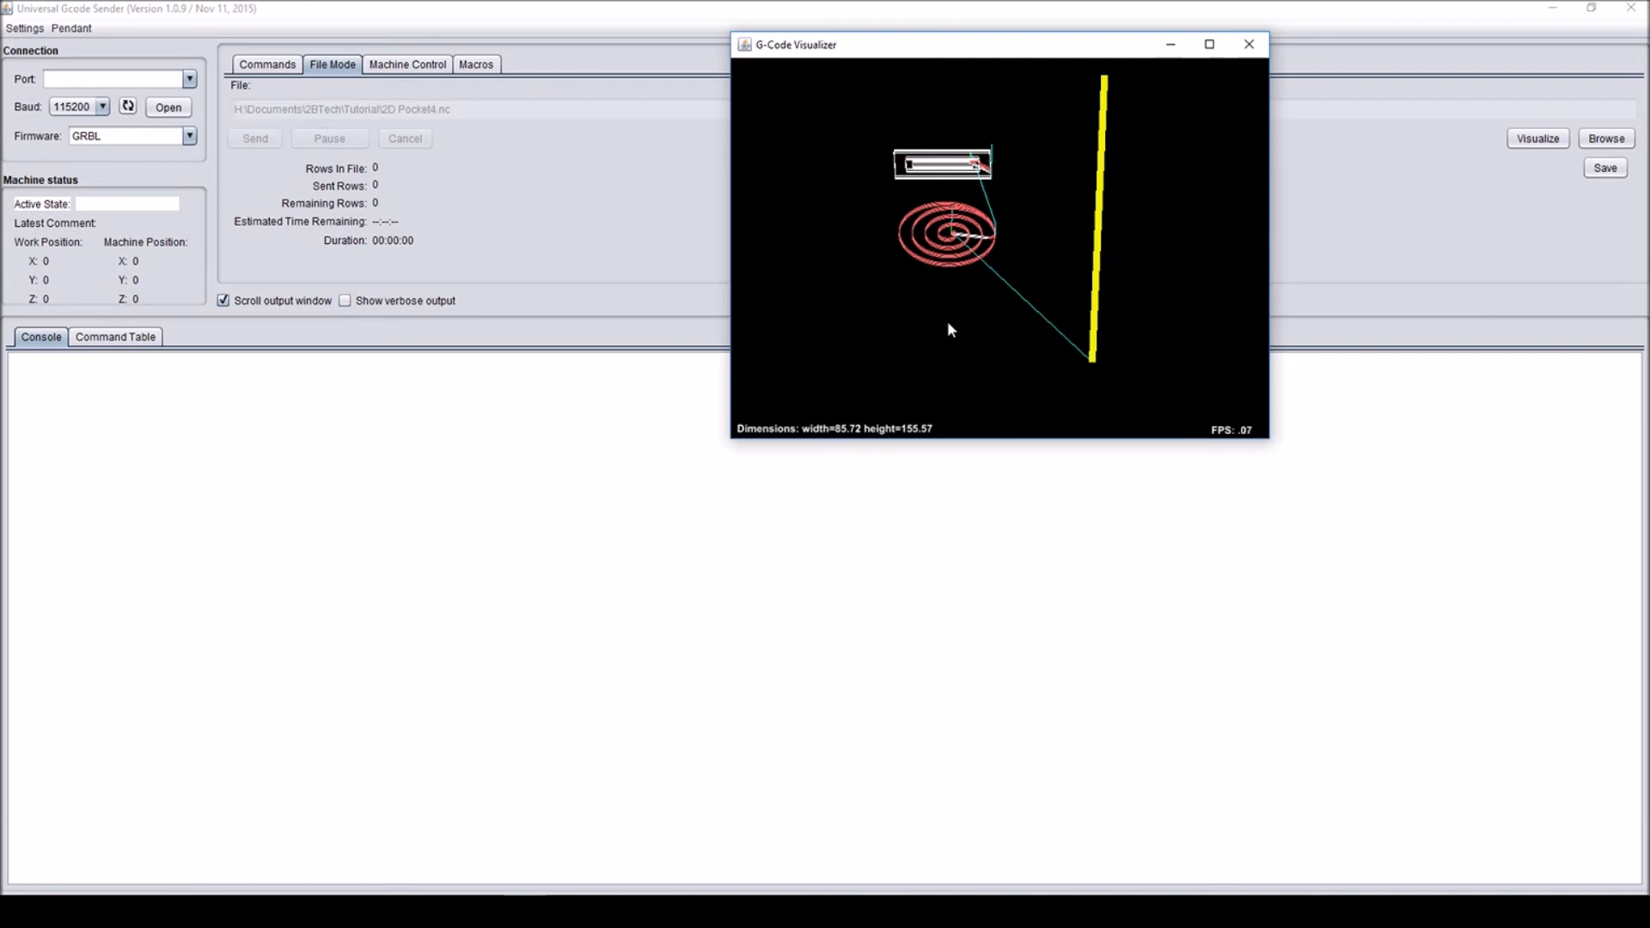
pyautogui.moveTo(949, 306); pyautogui.dragTo(1031, 358)
pyautogui.click(1249, 44)
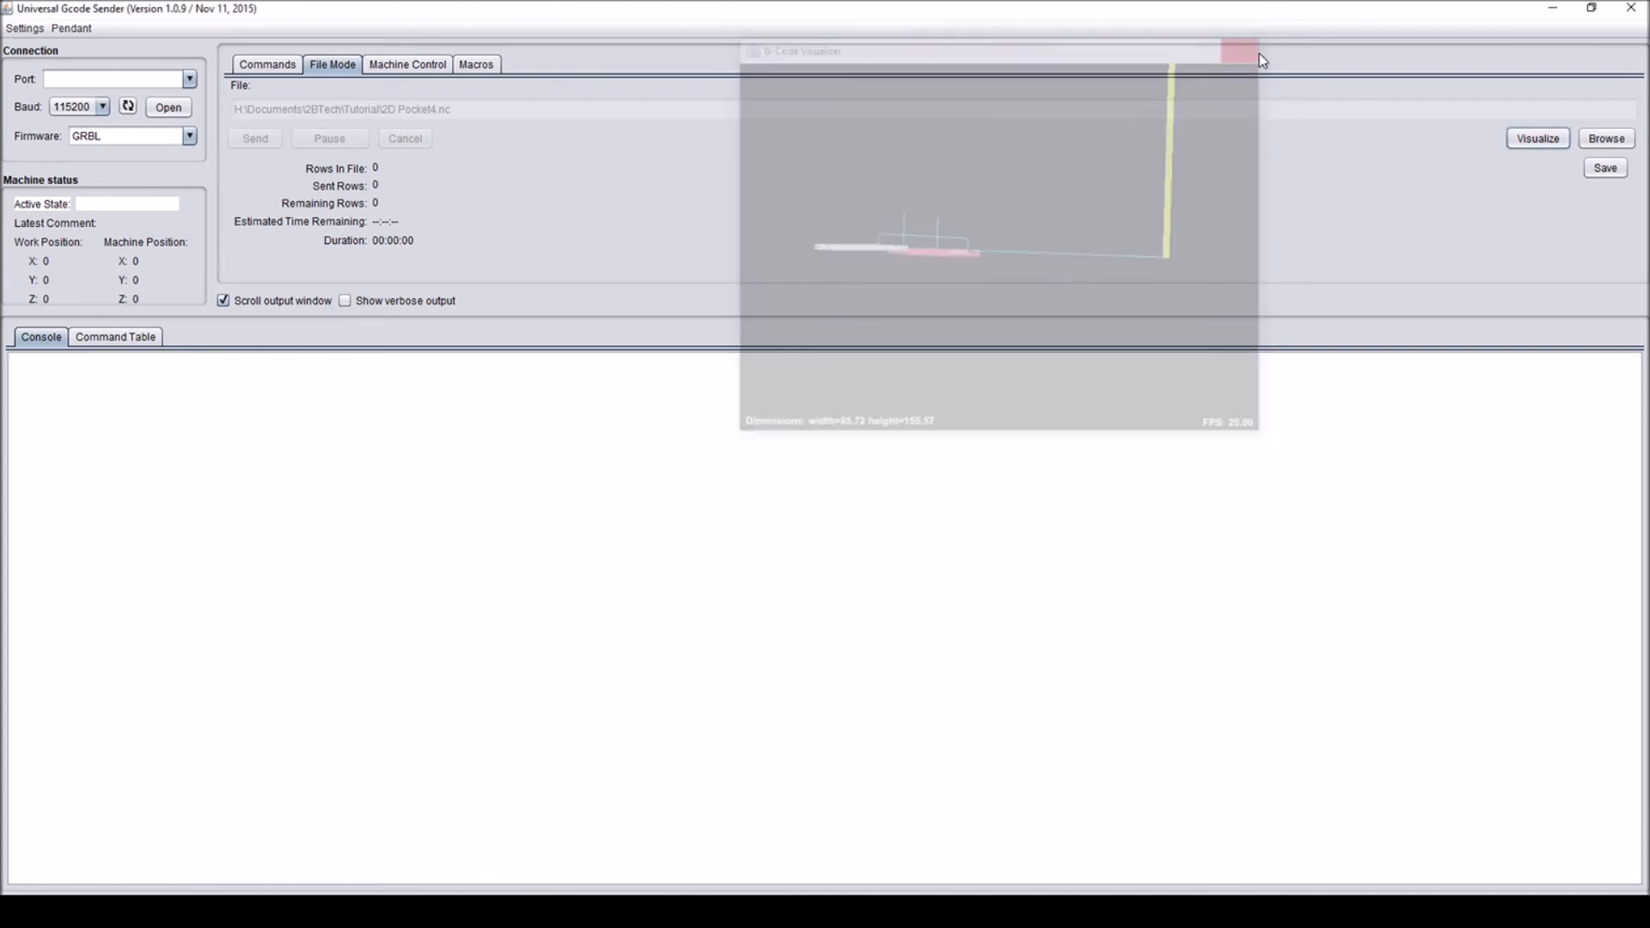